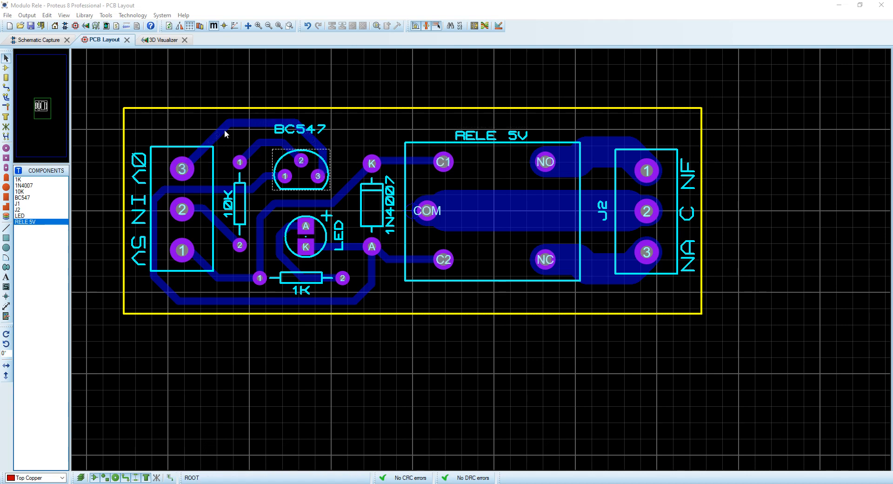
# Examine the relay board in the 3D Visualizer without its components, from the silkscreen side and the copper side
pyautogui.click(170, 41)
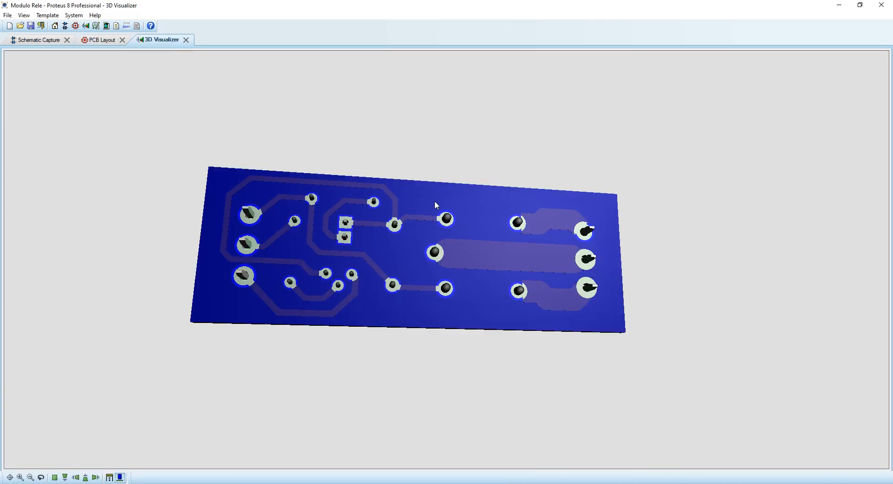
pyautogui.moveTo(472, 204); pyautogui.dragTo(396, 305)
pyautogui.click(120, 478)
pyautogui.scroll(2, 447, 259)
pyautogui.scroll(-1, 446, 260)
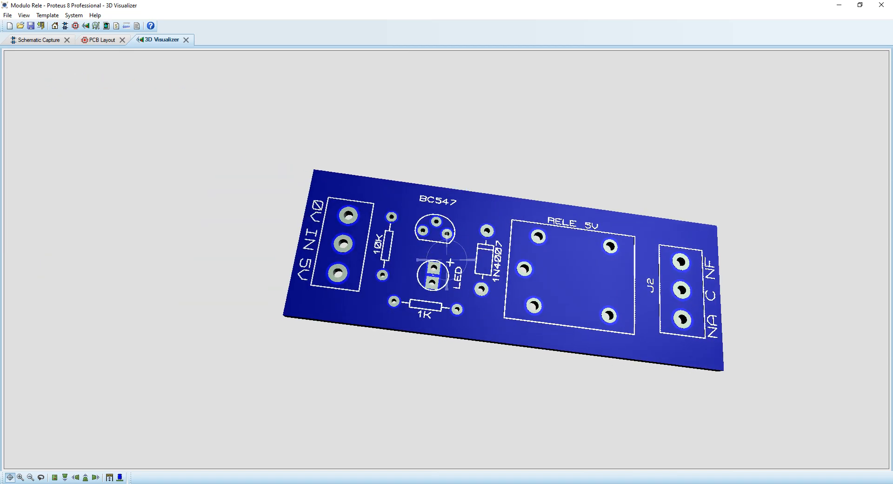
pyautogui.rightClick(508, 281)
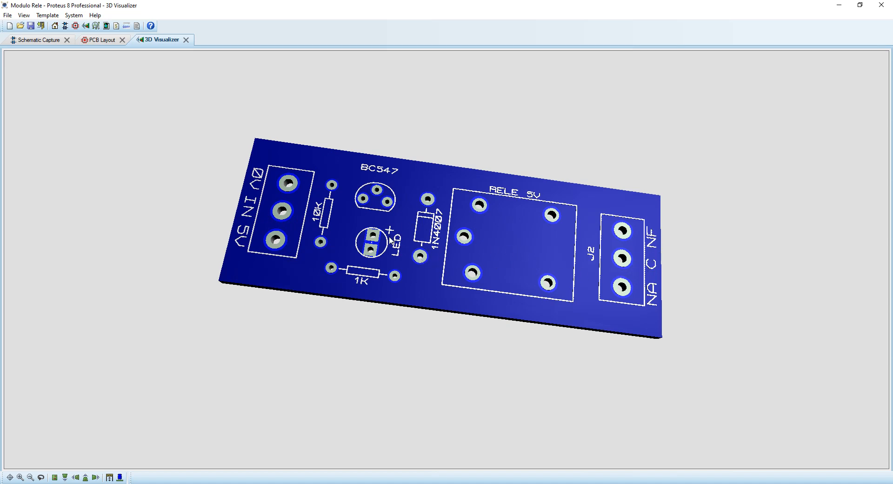
pyautogui.moveTo(200, 122); pyautogui.dragTo(202, 61)
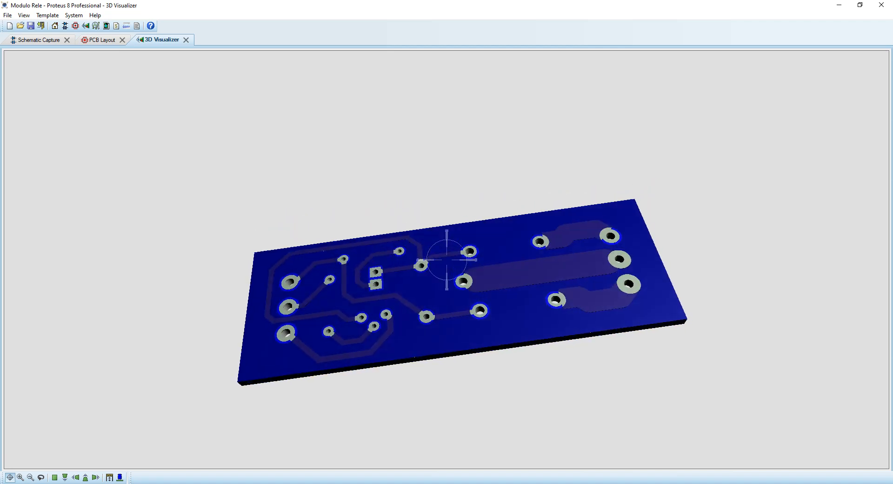
pyautogui.scroll(4, 447, 259)
pyautogui.moveTo(447, 260)
pyautogui.mouseDown()
pyautogui.moveTo(447, 275)
pyautogui.moveTo(475, 284)
pyautogui.moveTo(453, 260)
pyautogui.moveTo(417, 257)
pyautogui.moveTo(440, 260)
pyautogui.mouseUp()
pyautogui.rightClick(446, 259)
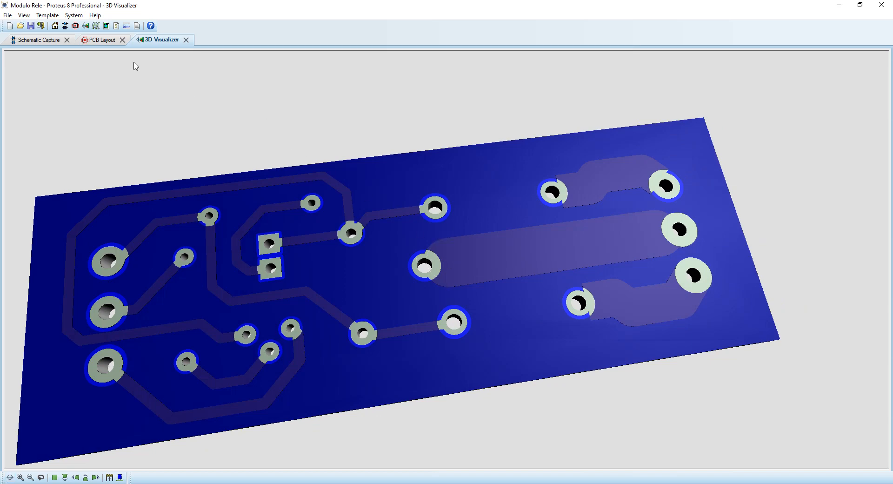
# Return to the PCB layout and start the Gerber/Excellon file output, skipping the pre-production check
pyautogui.click(102, 40)
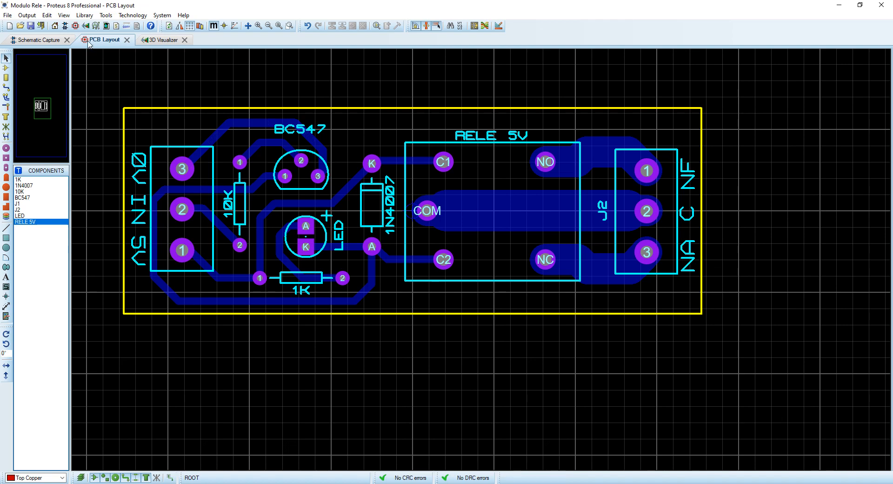
pyautogui.click(27, 16)
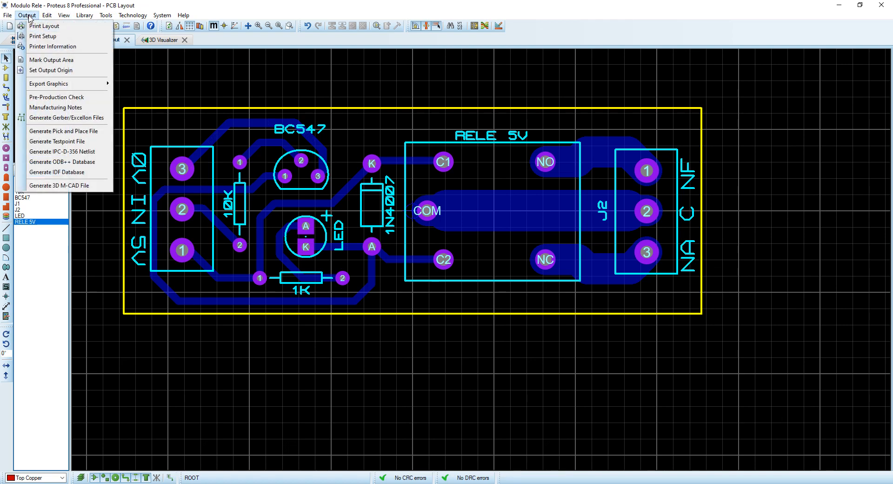
pyautogui.click(64, 118)
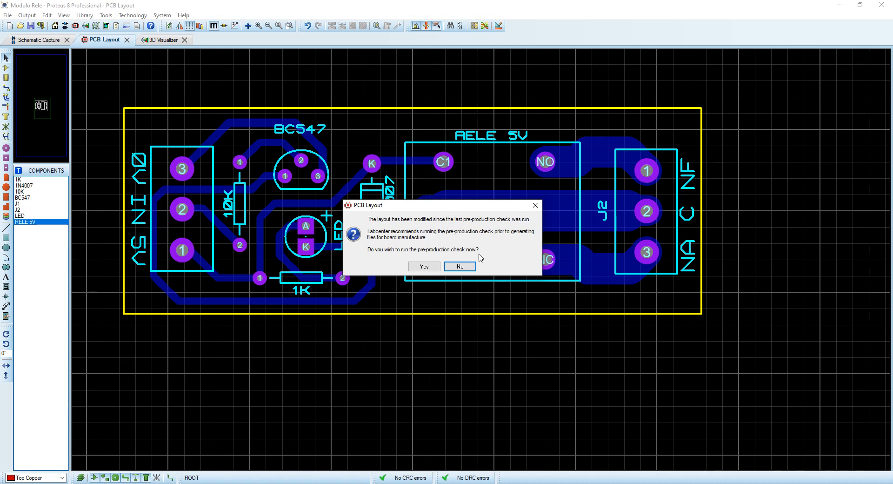
pyautogui.click(455, 270)
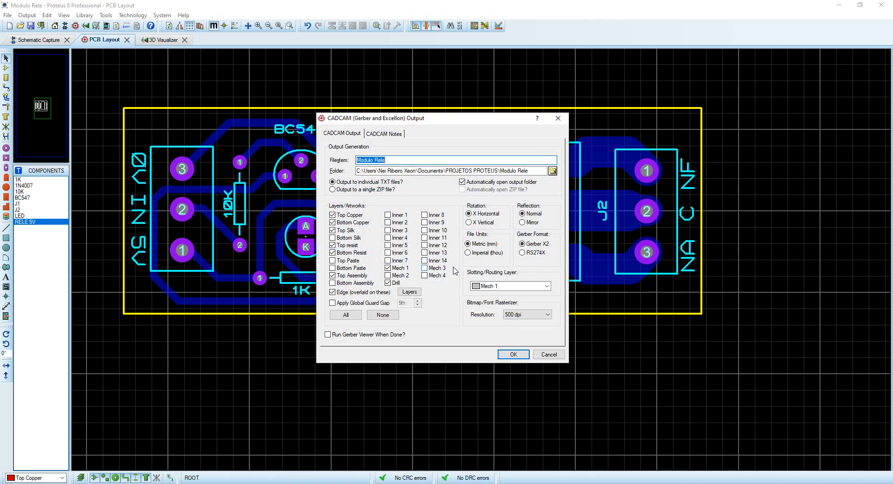
pyautogui.moveTo(454, 124); pyautogui.dragTo(342, 106)
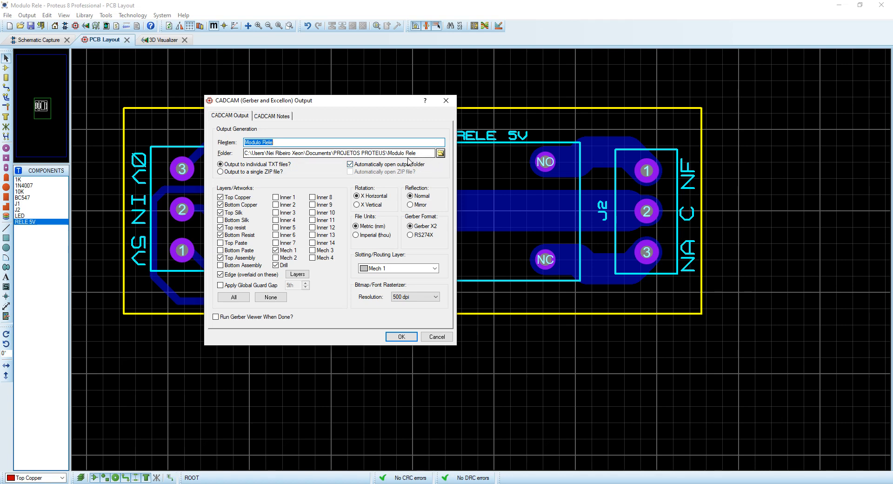
# Create a new folder named Modulo Rele on the desktop while browsing for the output folder
pyautogui.click(441, 154)
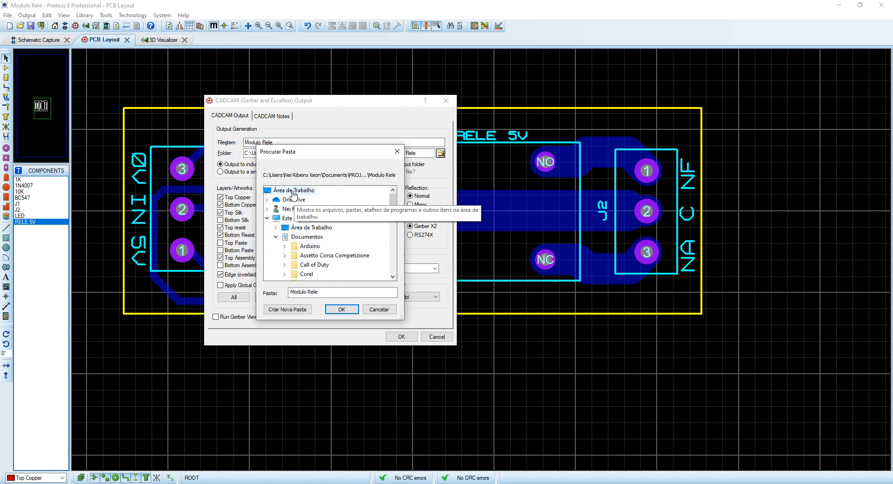
pyautogui.click(294, 190)
pyautogui.click(289, 310)
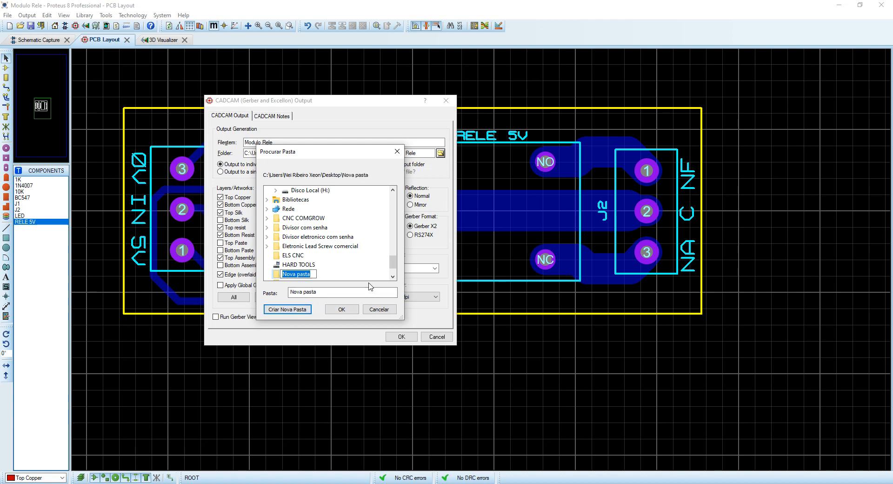
pyautogui.write('Modulo Rele')
pyautogui.click(341, 309)
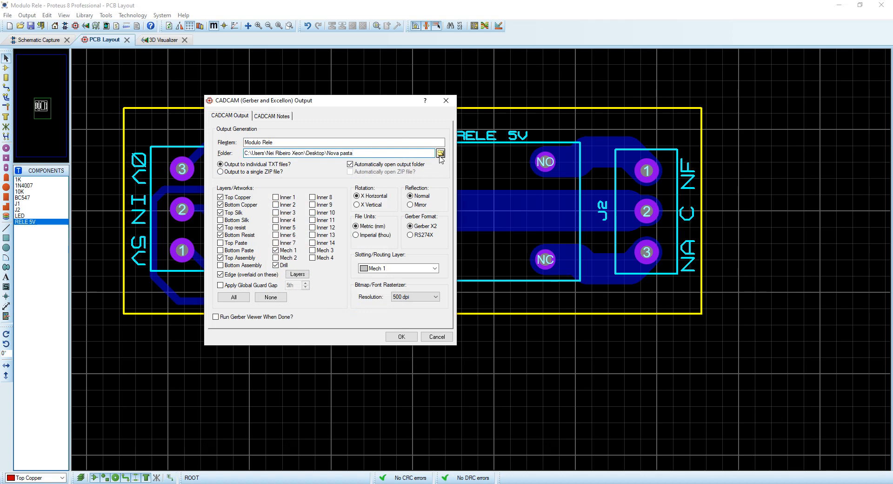
# Set the new Modulo Rele folder on the desktop as the output folder for the Gerber files
pyautogui.click(440, 153)
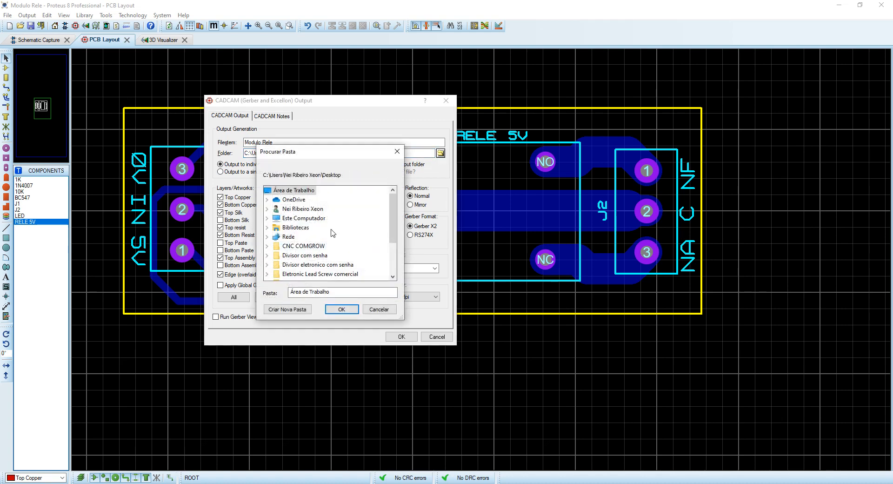
pyautogui.scroll(-2, 333, 233)
pyautogui.click(300, 246)
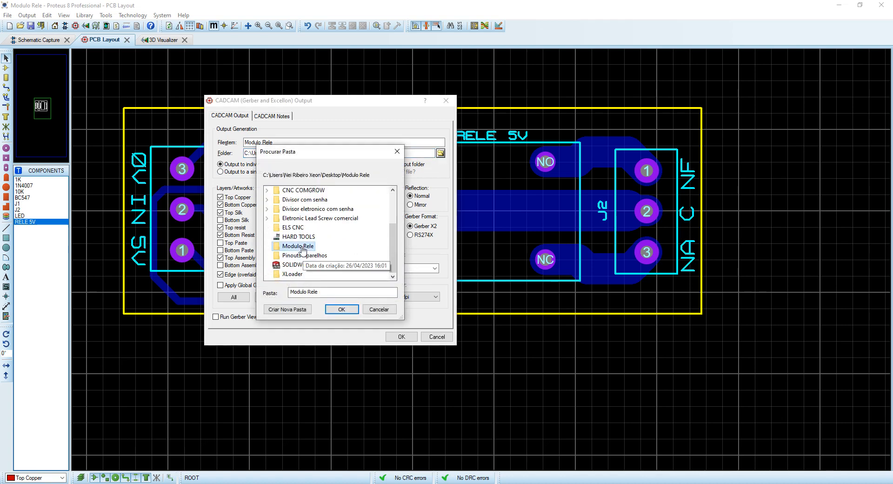
pyautogui.click(341, 309)
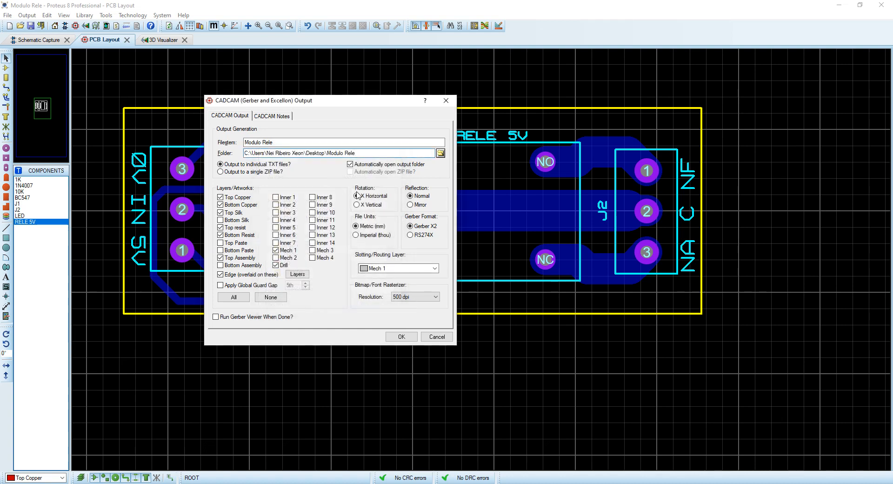
# Clear all layer selections and include only Bottom Copper, Drill and the Edge overlay in the output
pyautogui.click(350, 164)
pyautogui.click(275, 299)
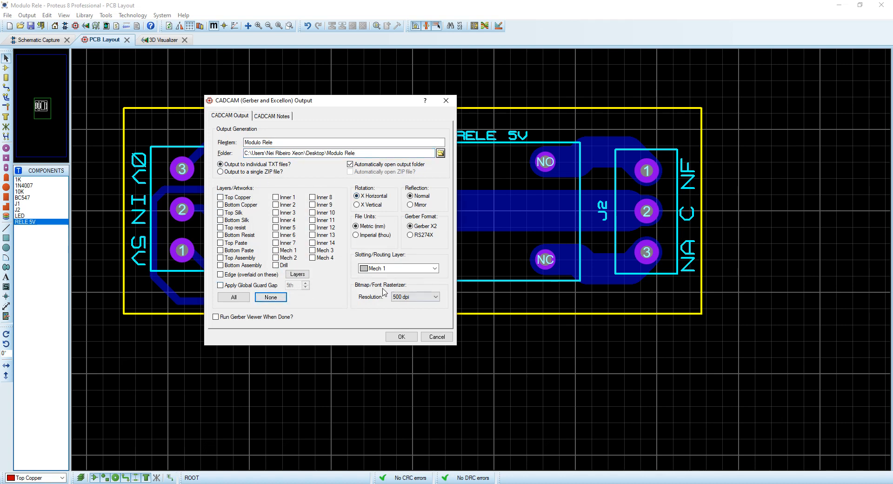
pyautogui.moveTo(367, 106); pyautogui.dragTo(747, 117)
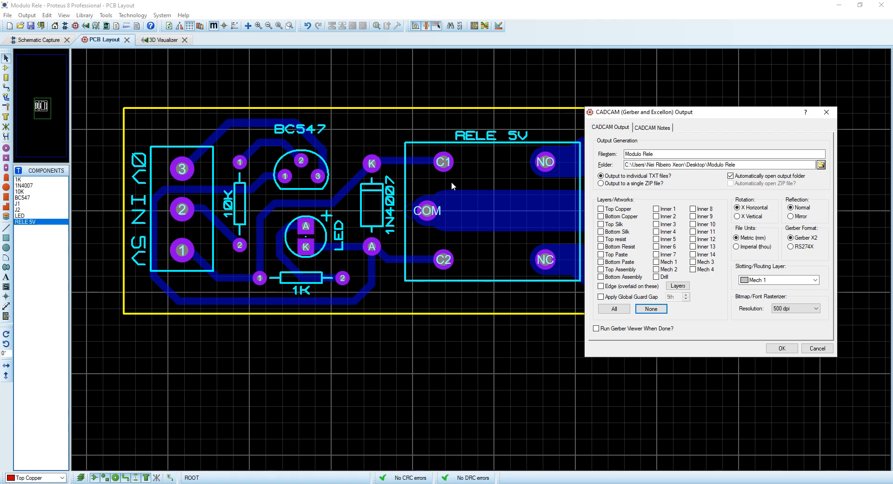
pyautogui.click(601, 217)
pyautogui.click(602, 287)
pyautogui.moveTo(698, 114); pyautogui.dragTo(546, 89)
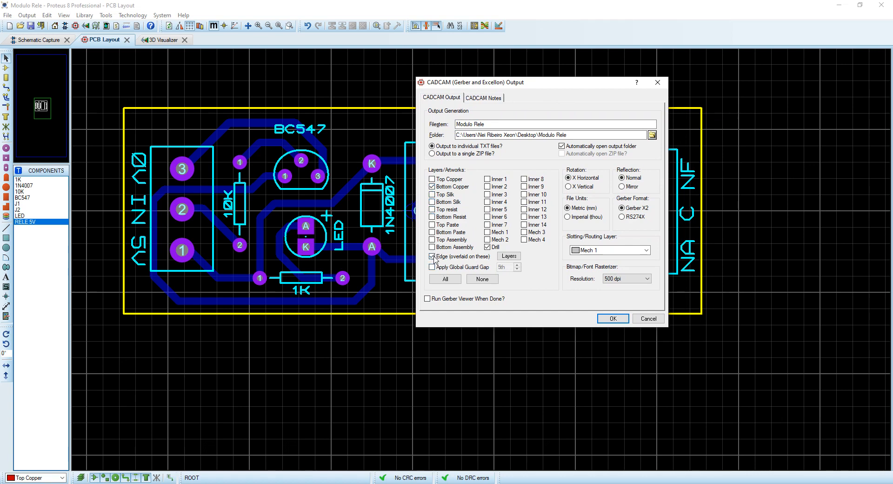
# Set the bitmap/font rasterizer resolution to 1000 dpi and the output reflection to Mirror
pyautogui.click(647, 279)
pyautogui.click(630, 307)
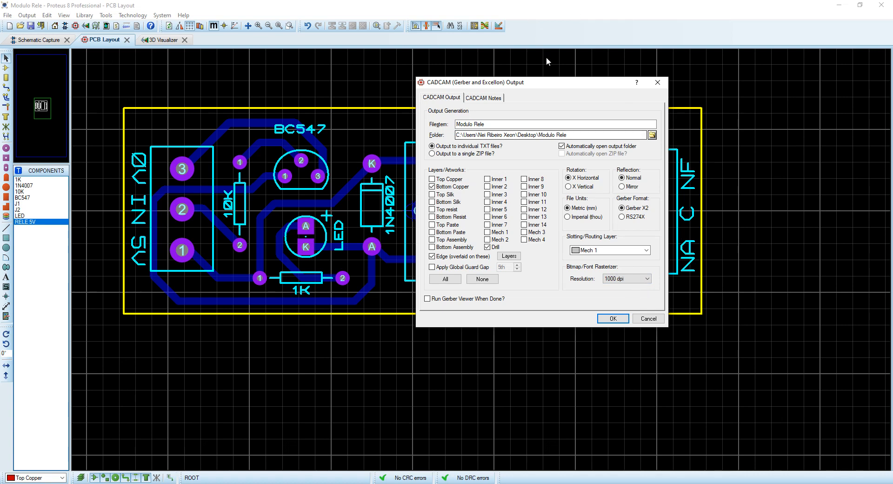
pyautogui.moveTo(565, 82); pyautogui.dragTo(690, 77)
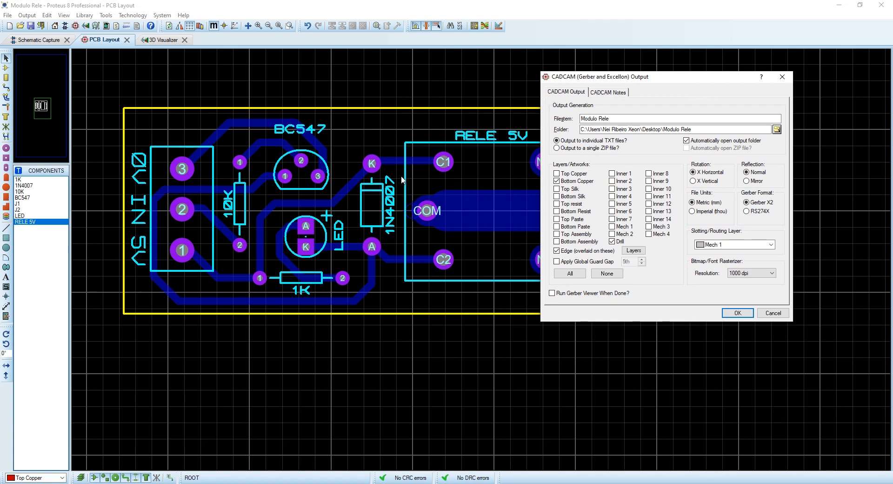
pyautogui.moveTo(672, 79); pyautogui.dragTo(688, 76)
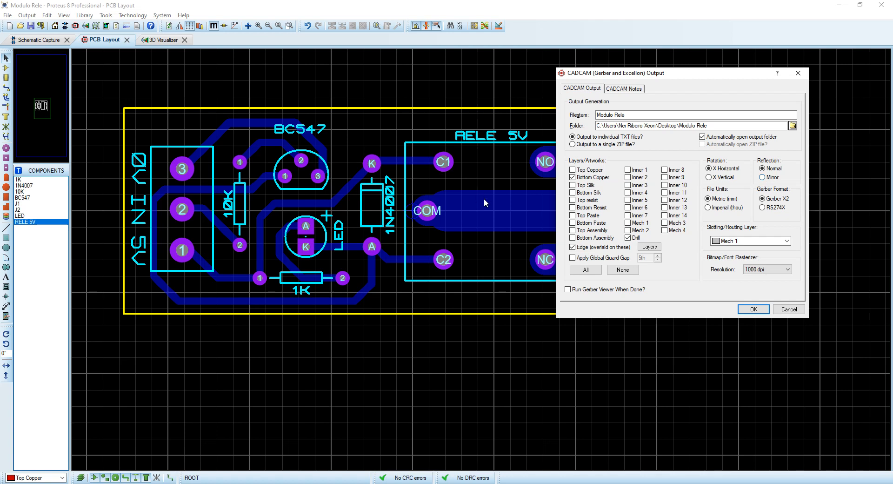
pyautogui.moveTo(605, 73); pyautogui.dragTo(849, 113)
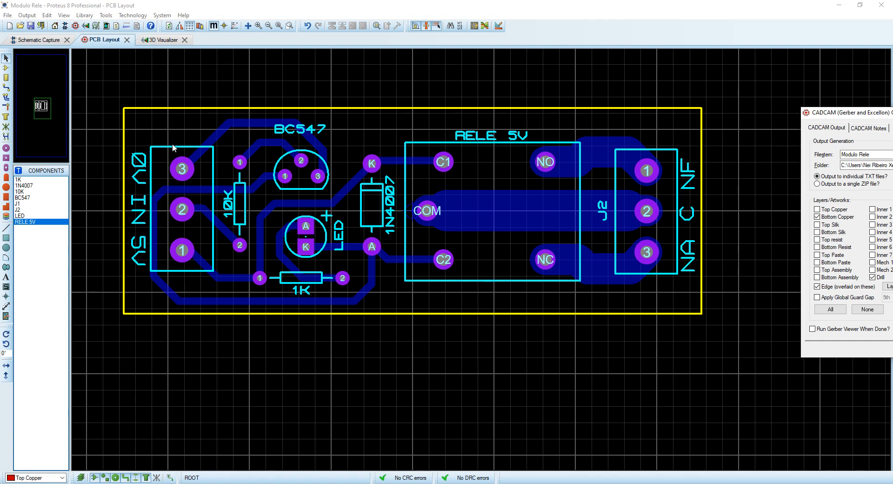
pyautogui.moveTo(892, 113); pyautogui.dragTo(622, 72)
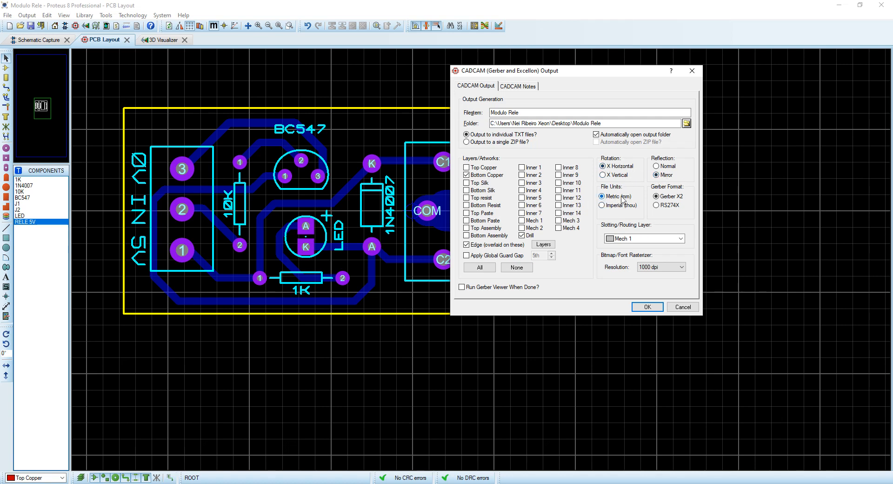
# Set the Gerber format to RS274X, generate the output files and review their full names in the output folder
pyautogui.click(656, 206)
pyautogui.click(648, 307)
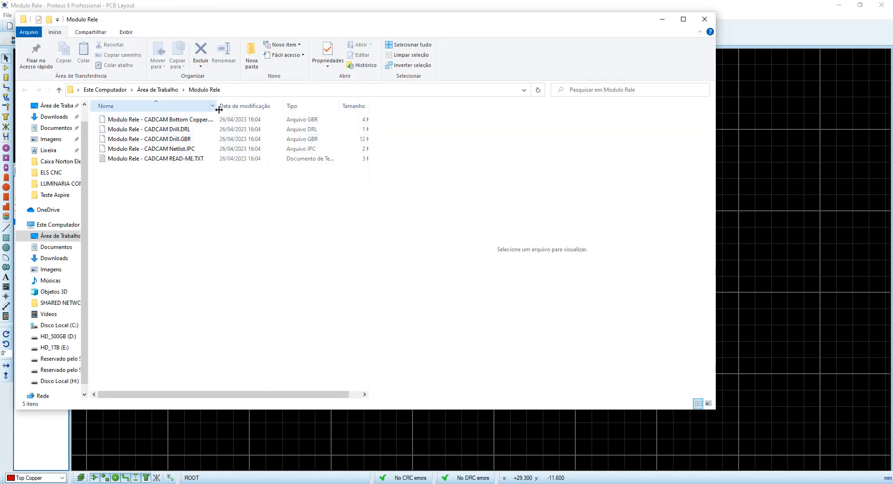
pyautogui.moveTo(218, 110); pyautogui.dragTo(252, 109)
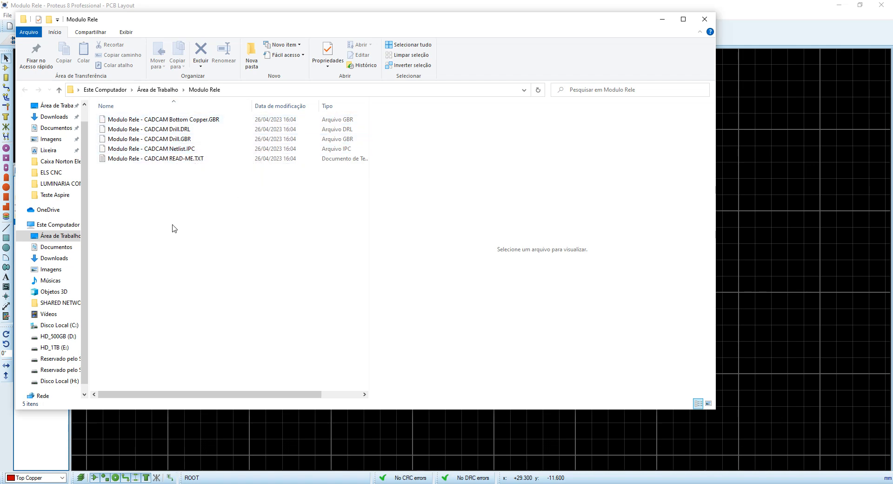
pyautogui.click(662, 19)
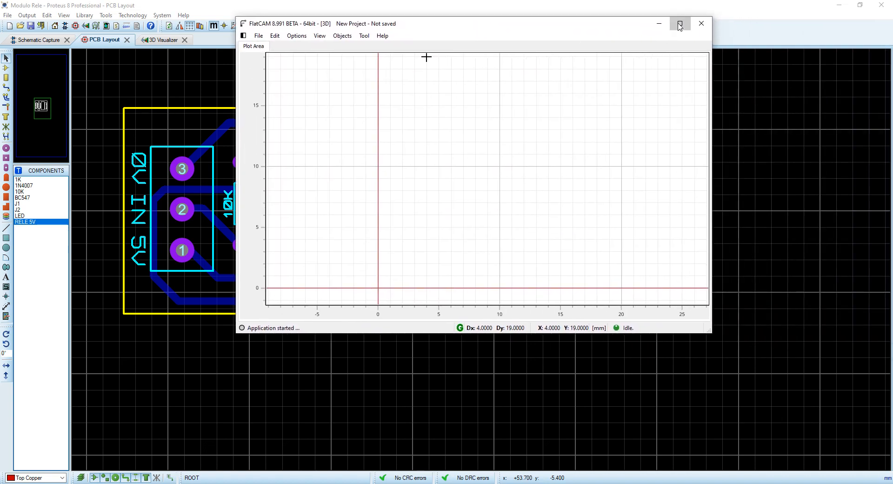
# Open the Gerber file Modulo Rele - CADCAM Bottom Copper.GBR from the desktop's Modulo Rele folder in the maximized FlatCAM window
pyautogui.click(679, 22)
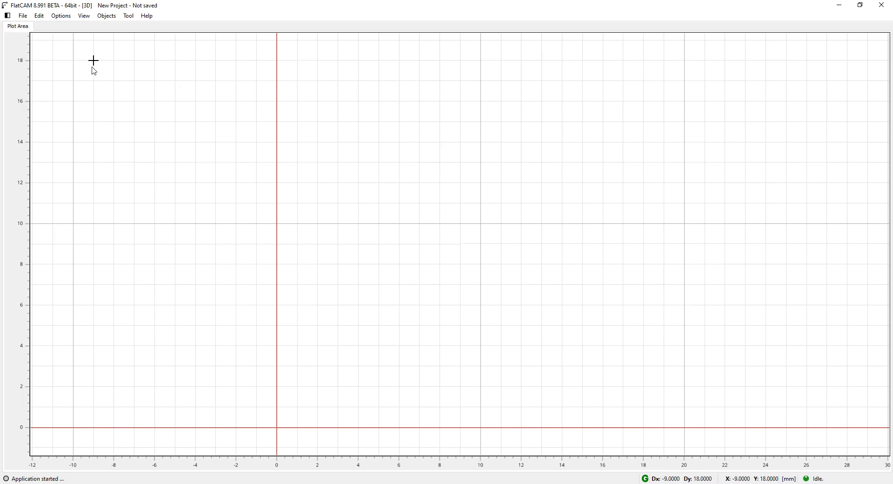
pyautogui.click(23, 17)
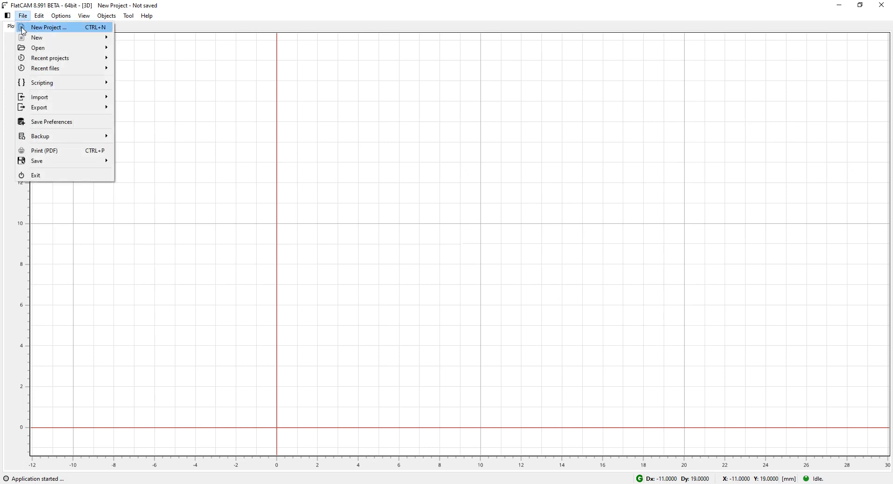
pyautogui.moveTo(42, 48)
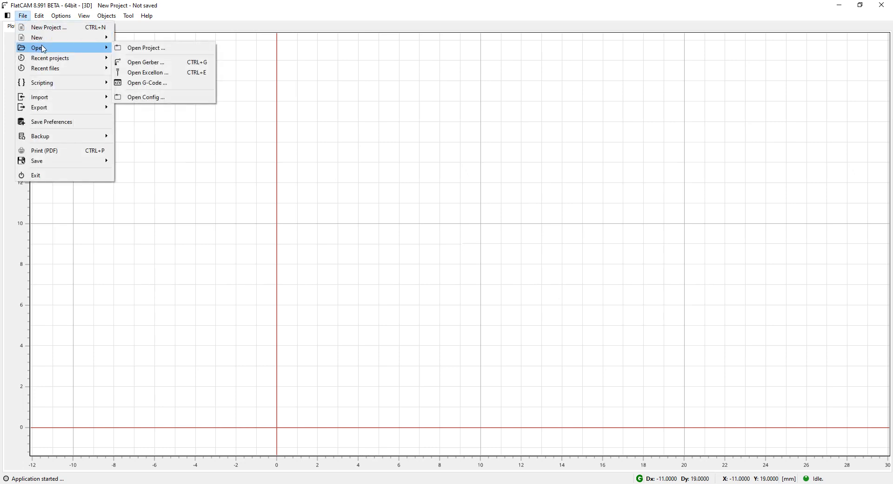
pyautogui.click(154, 62)
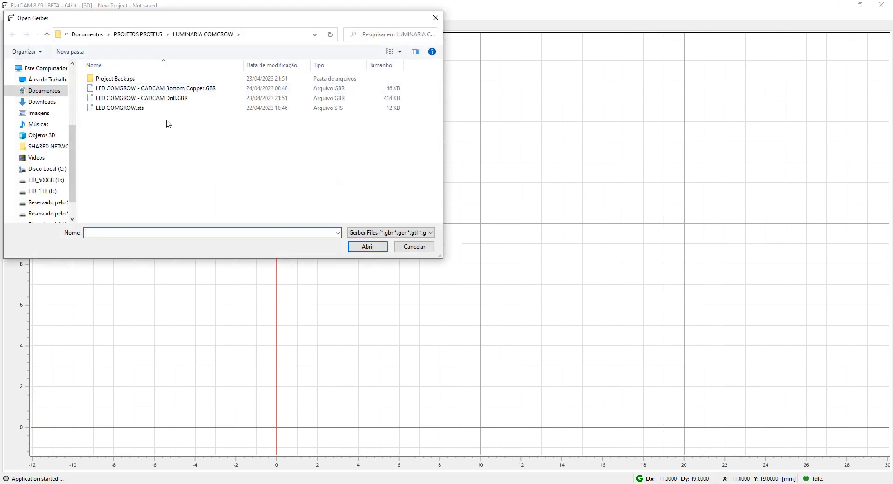
pyautogui.click(59, 82)
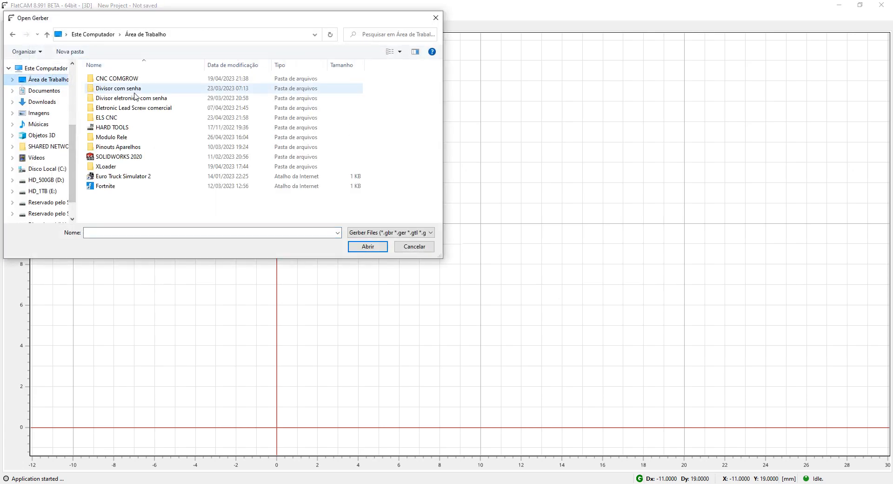
pyautogui.doubleClick(126, 137)
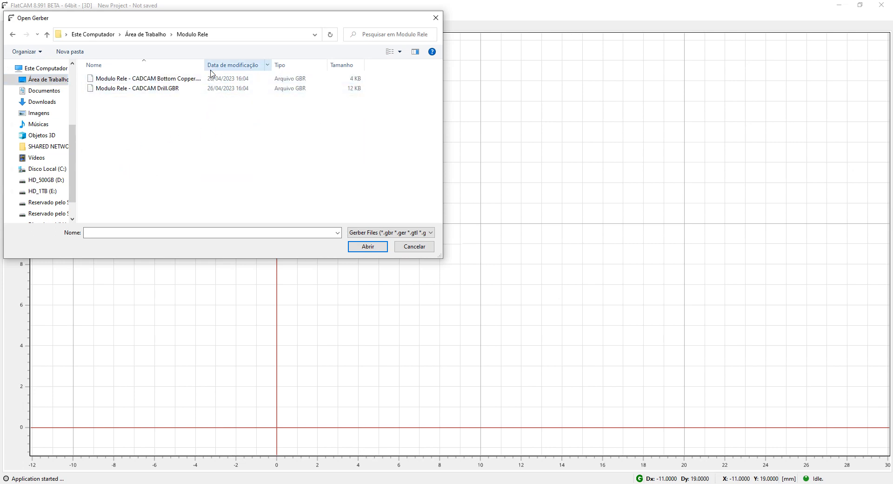
pyautogui.moveTo(205, 65); pyautogui.dragTo(235, 65)
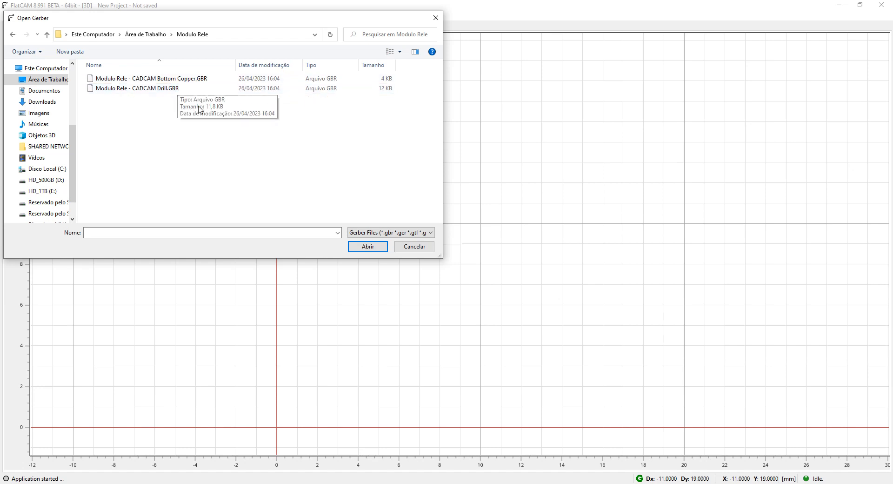
pyautogui.click(189, 79)
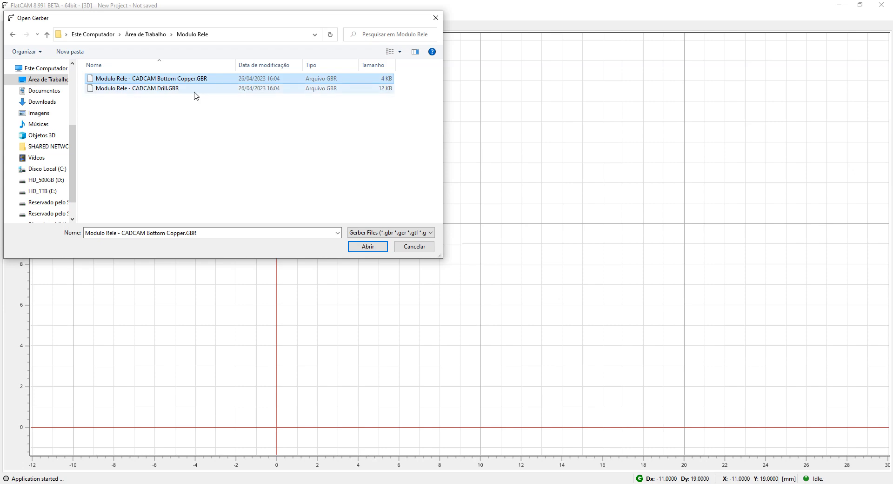
pyautogui.click(370, 247)
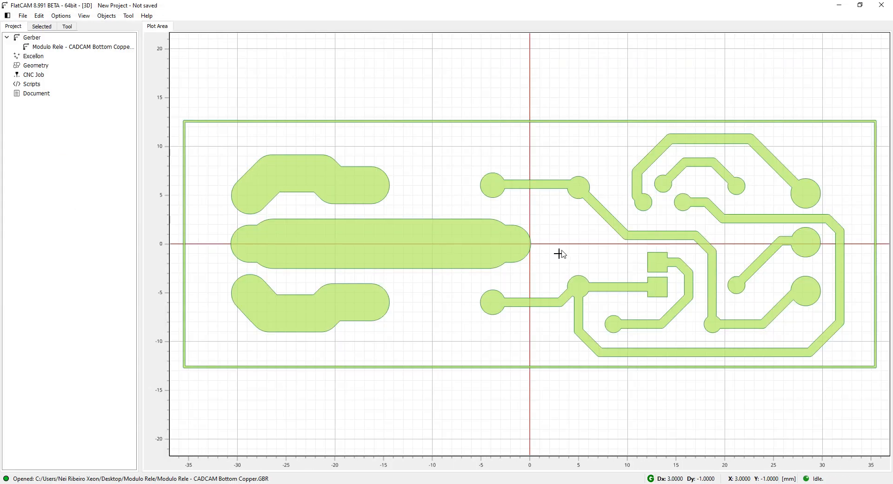
pyautogui.scroll(-1, 639, 246)
pyautogui.scroll(1, 638, 246)
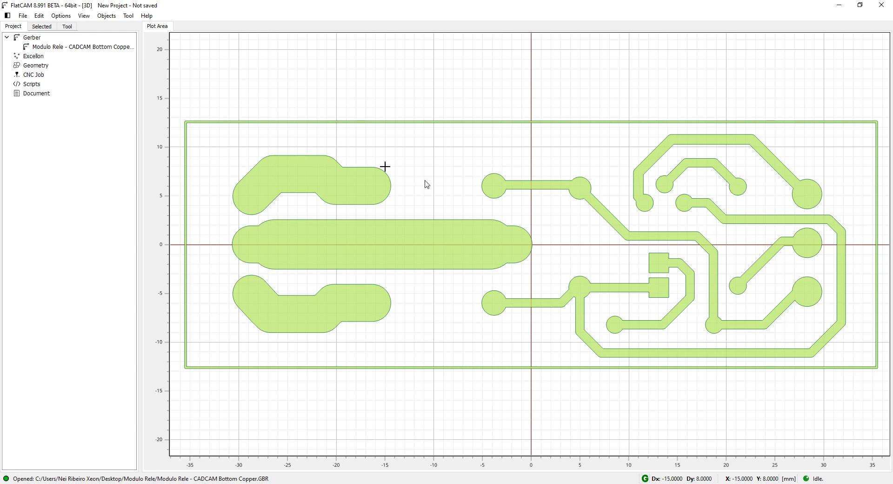
# Open the bottom copper object in the Gerber Editor and examine which shapes each of apertures 1 to 10 covers
pyautogui.rightClick(77, 49)
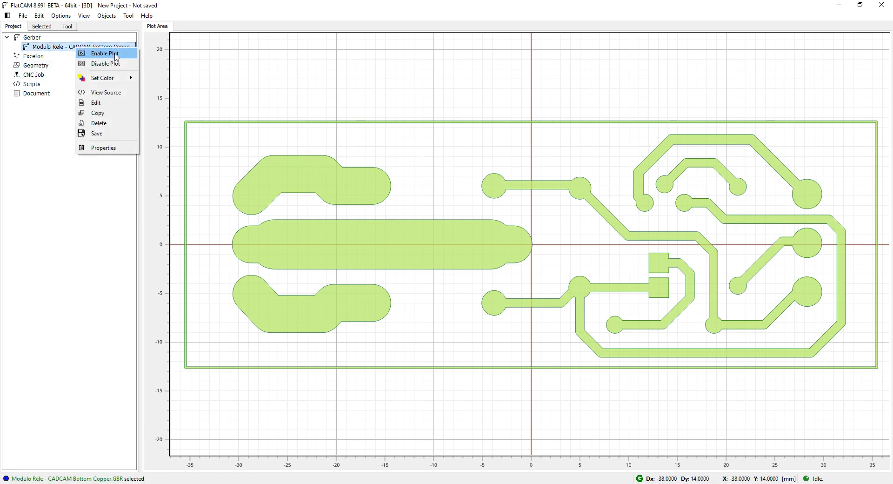
pyautogui.click(106, 103)
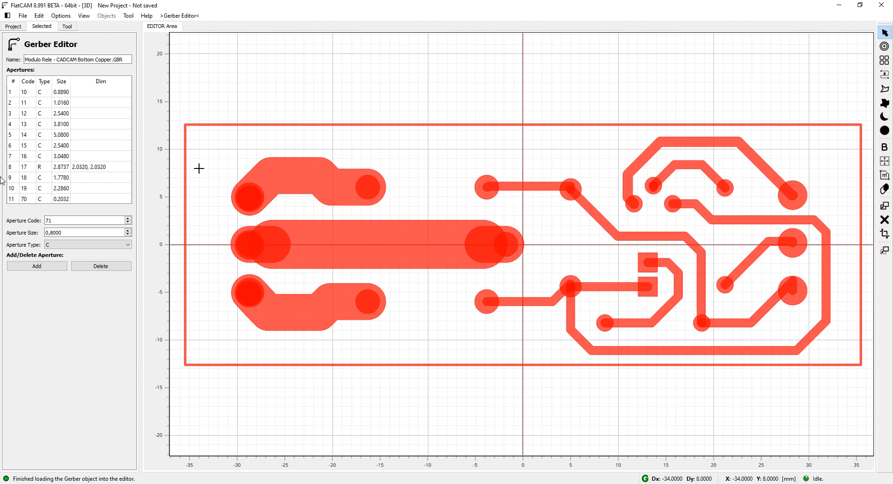
pyautogui.click(12, 93)
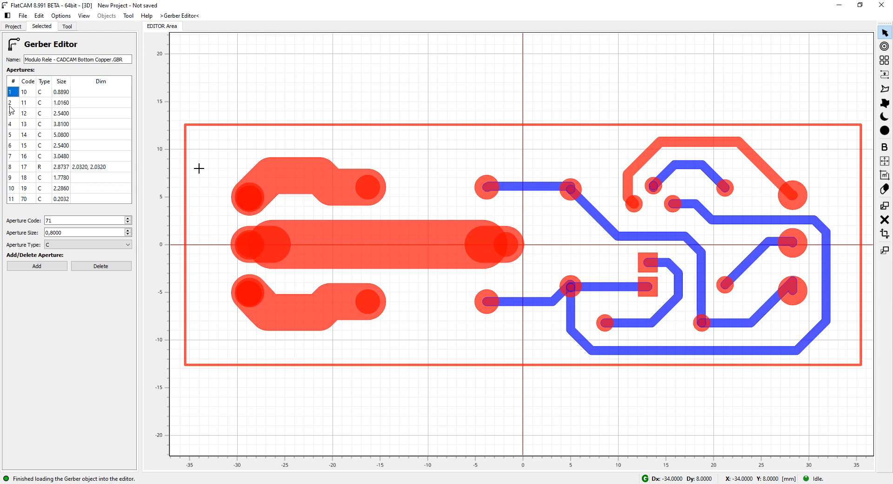
pyautogui.click(12, 103)
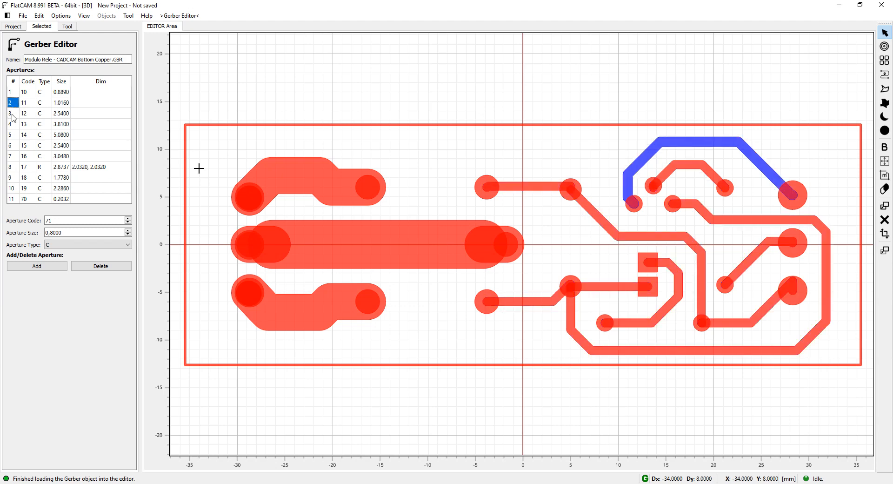
pyautogui.click(12, 115)
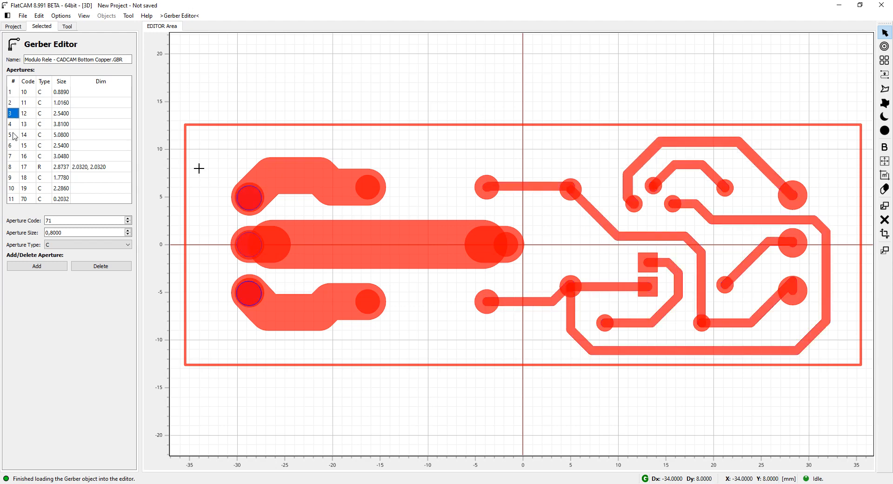
pyautogui.click(13, 126)
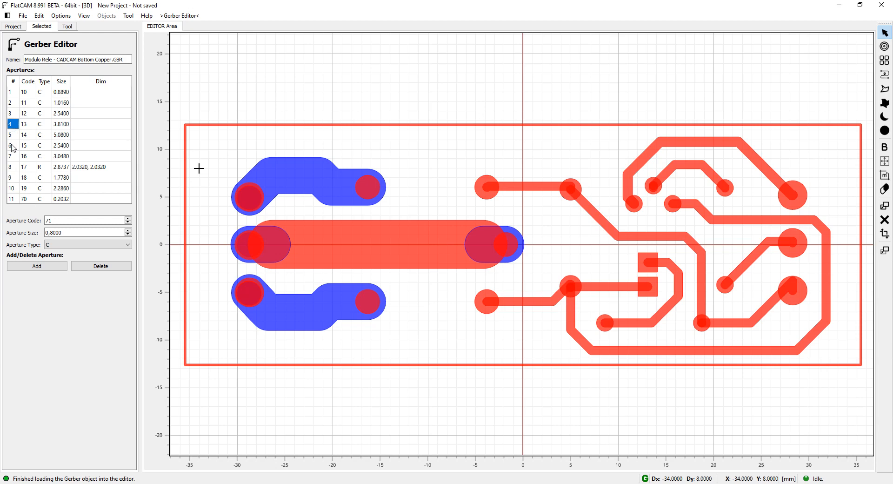
pyautogui.click(12, 135)
pyautogui.click(13, 146)
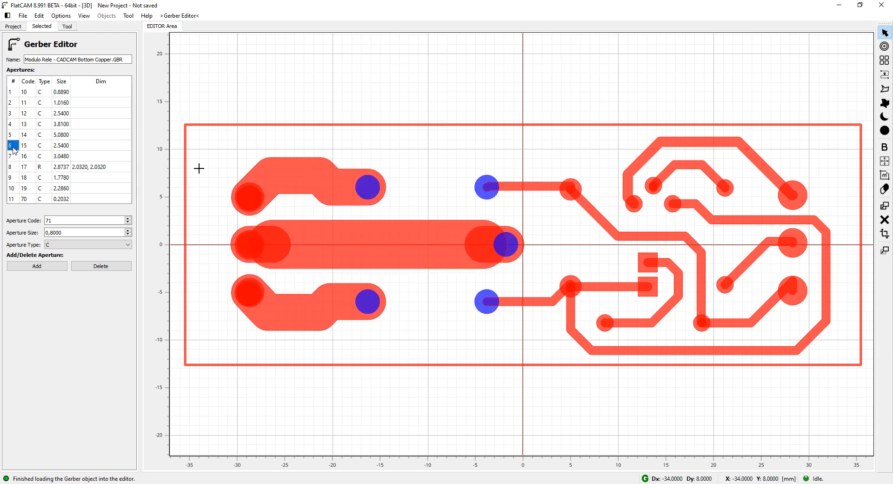
pyautogui.click(14, 157)
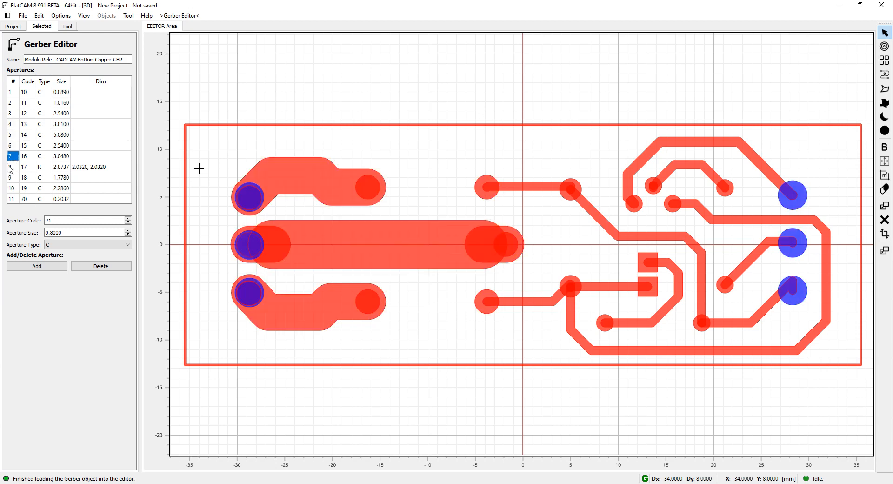
pyautogui.click(13, 168)
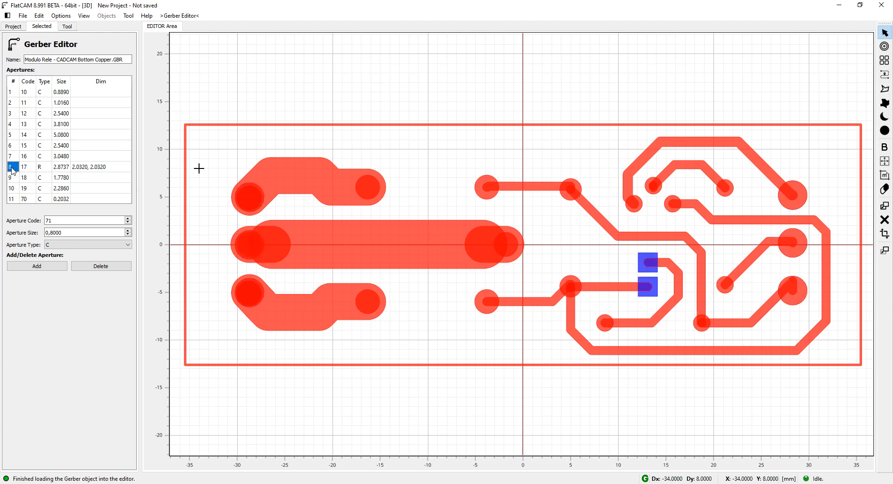
pyautogui.click(11, 179)
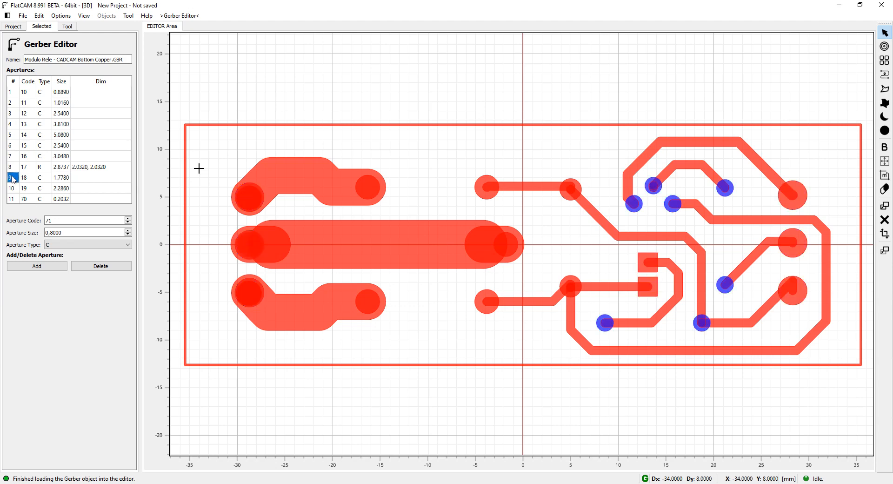
pyautogui.click(14, 188)
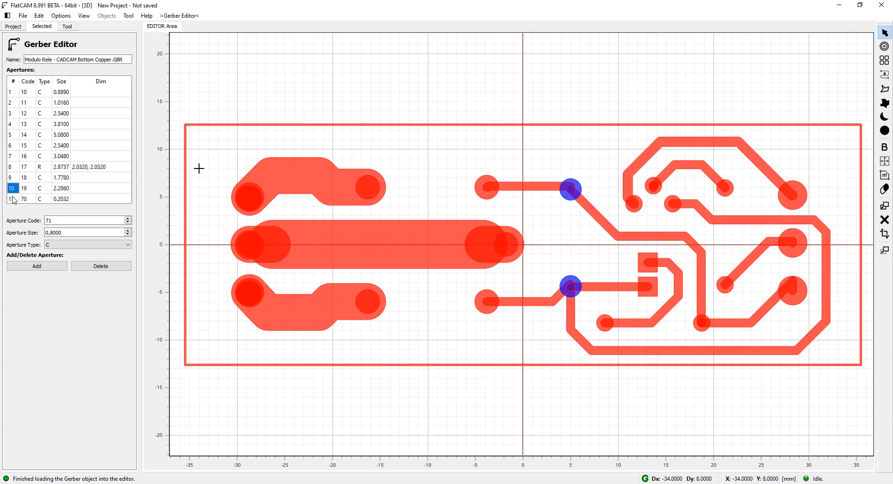
# Delete aperture 11 (code 70), which draws the board outline, and close the editor, saving the edited object
pyautogui.click(13, 199)
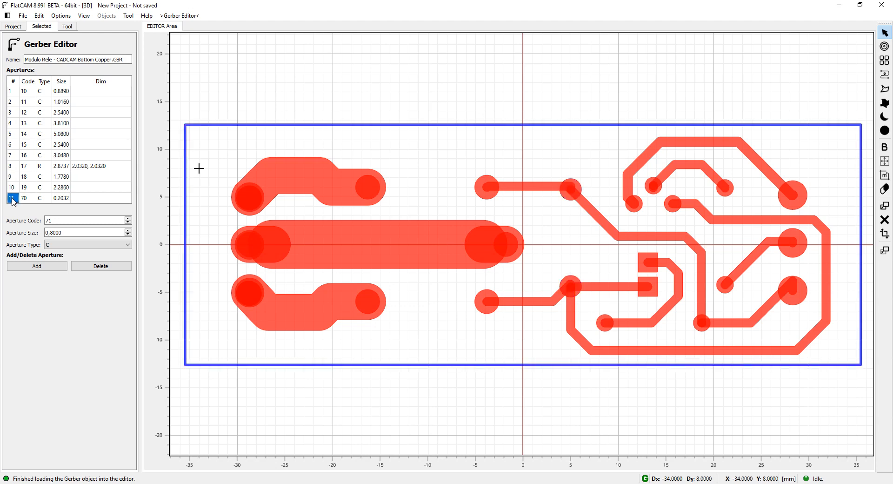
pyautogui.click(104, 267)
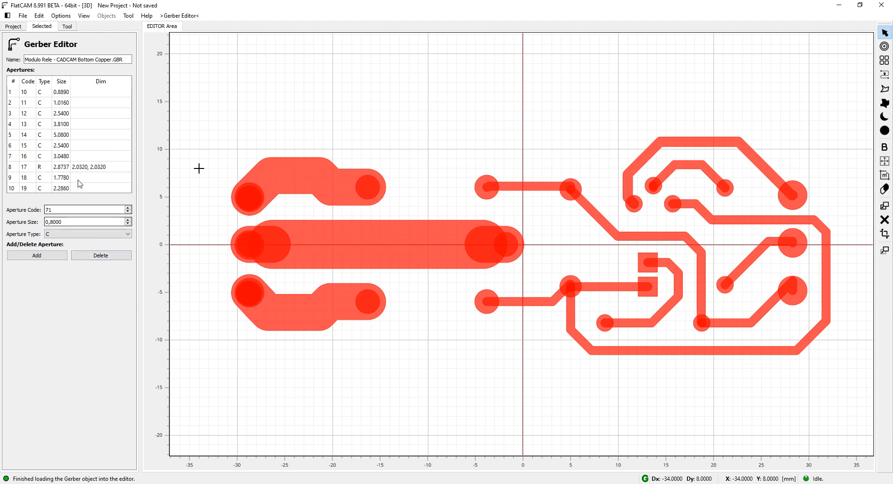
pyautogui.click(40, 15)
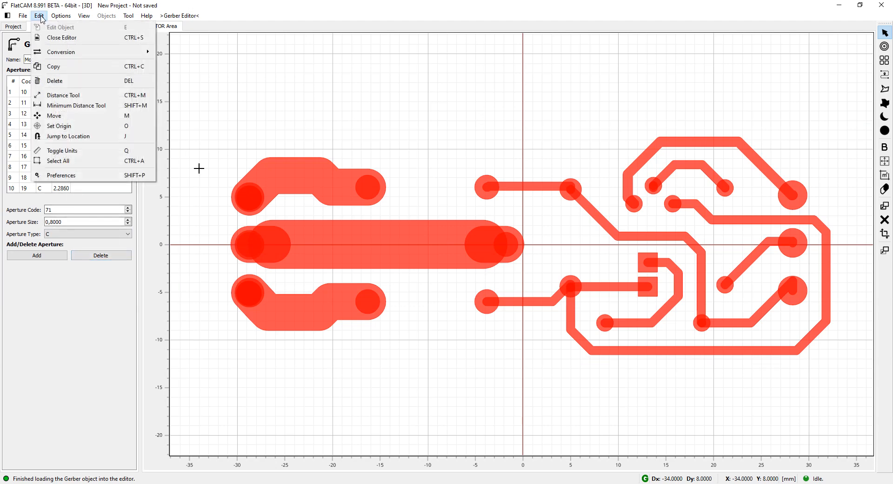
pyautogui.click(68, 41)
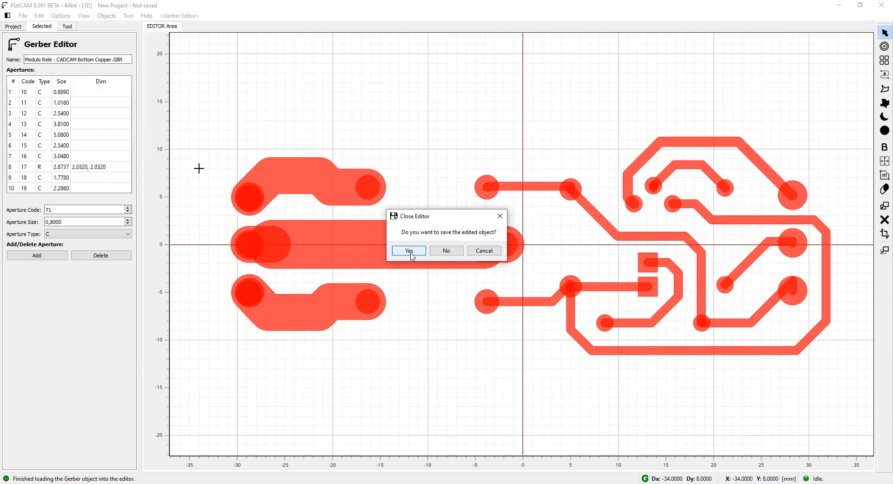
pyautogui.click(409, 251)
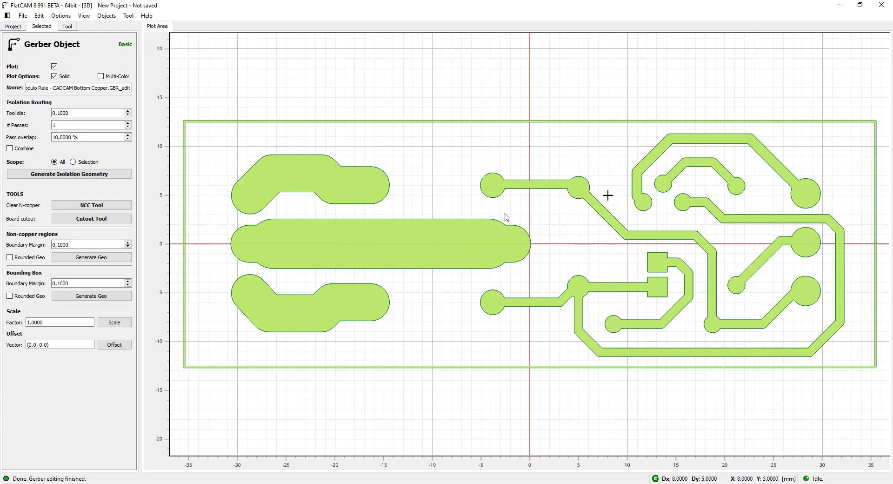
# Disable the plot of the original bottom copper Gerber object in the project
pyautogui.click(14, 26)
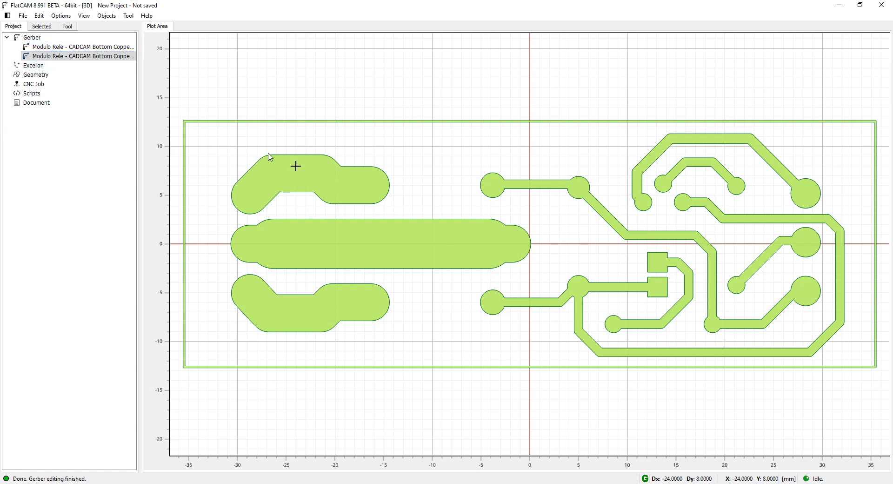
pyautogui.rightClick(48, 49)
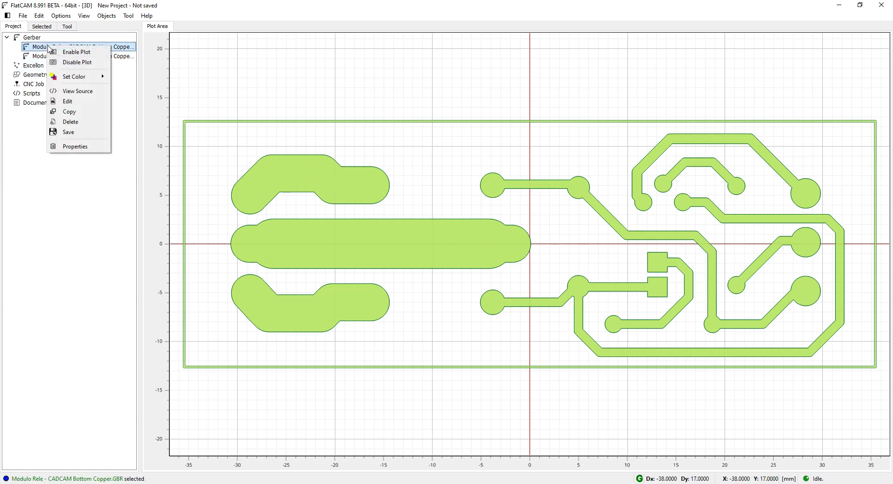
pyautogui.click(85, 63)
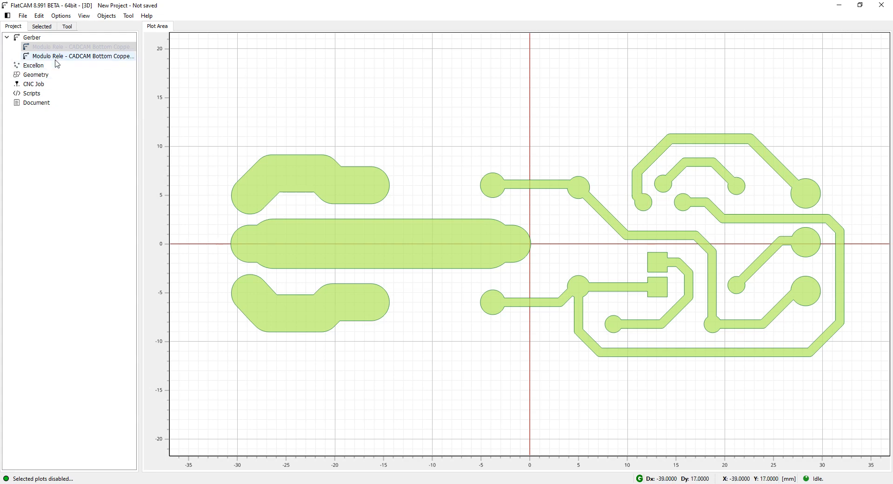
# Open the edited bottom copper object's settings and set the isolation routing tool diameter to 0.2 mm
pyautogui.doubleClick(70, 57)
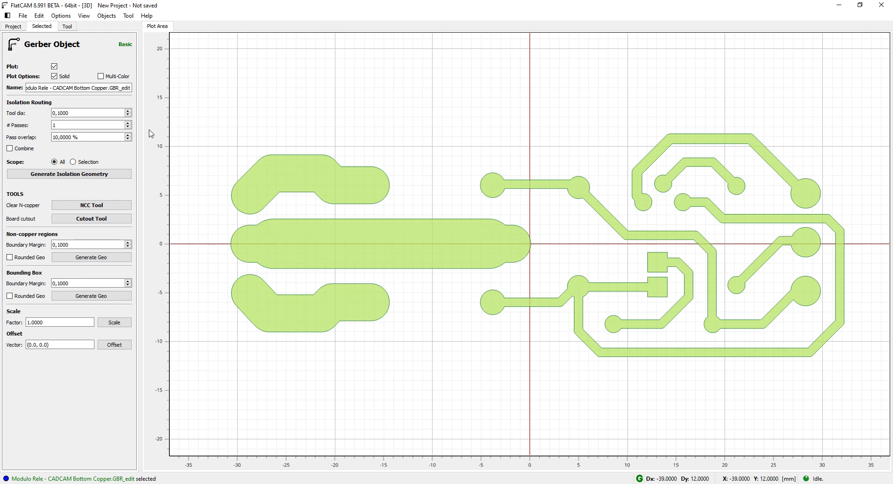
pyautogui.click(75, 115)
pyautogui.click(78, 116)
pyautogui.moveTo(73, 116); pyautogui.dragTo(57, 115)
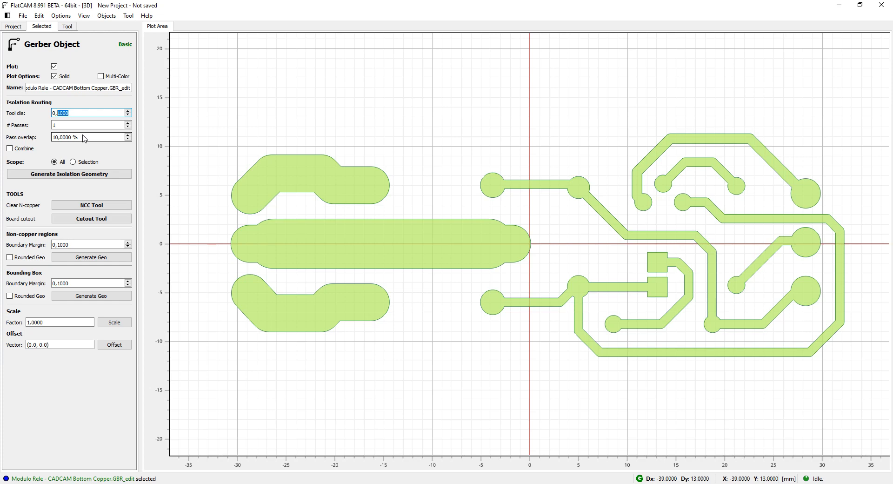
pyautogui.write('0')
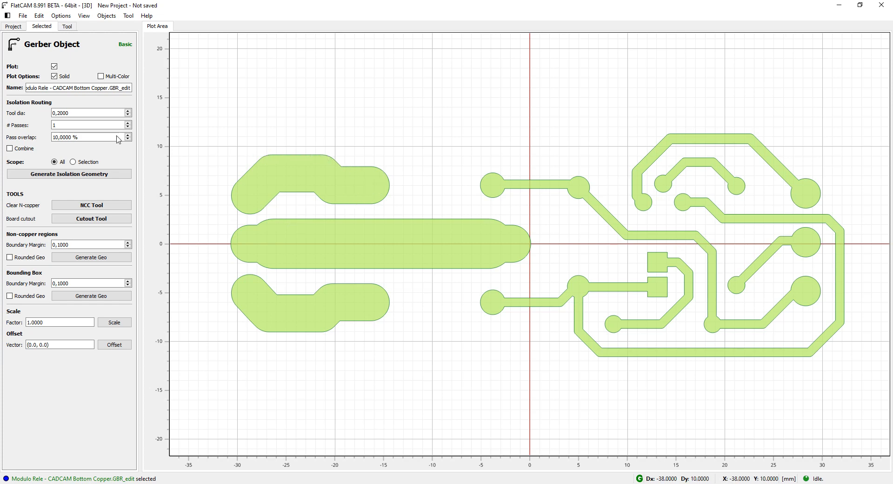
# Set isolation routing to 2 passes with a 30 % pass overlap and enable combining the passes
pyautogui.doubleClick(62, 126)
pyautogui.write('2')
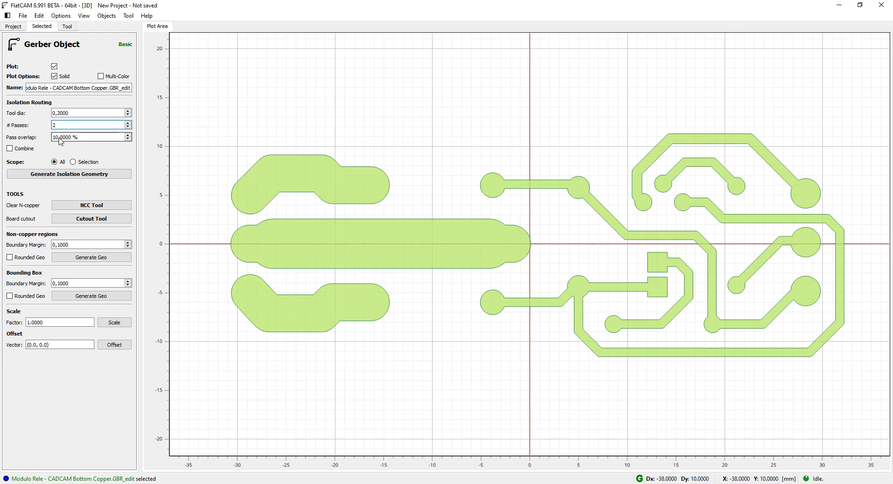
pyautogui.tripleClick(58, 138)
pyautogui.write('30')
pyautogui.press('Return')
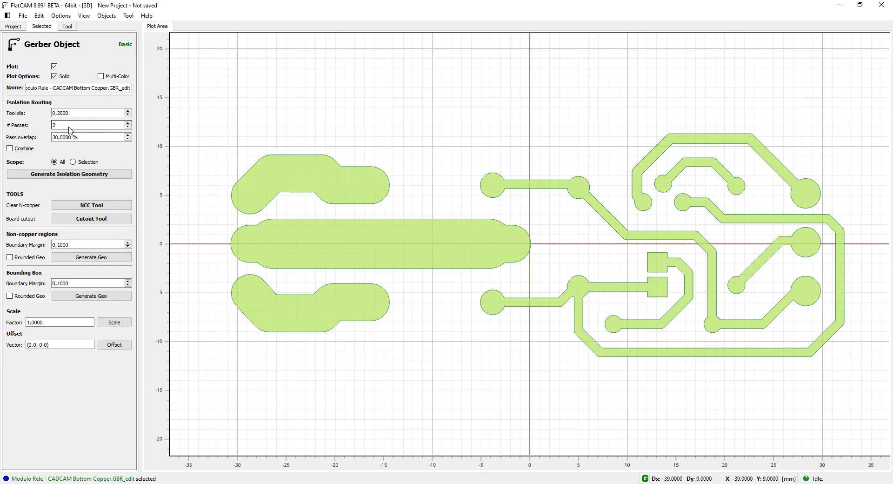
pyautogui.click(9, 149)
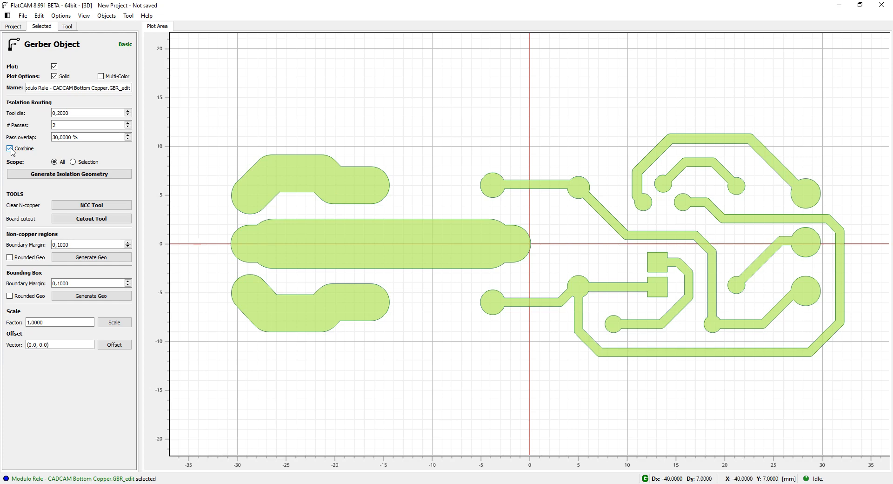
# Generate the isolation geometry for the edited bottom copper object
pyautogui.click(90, 175)
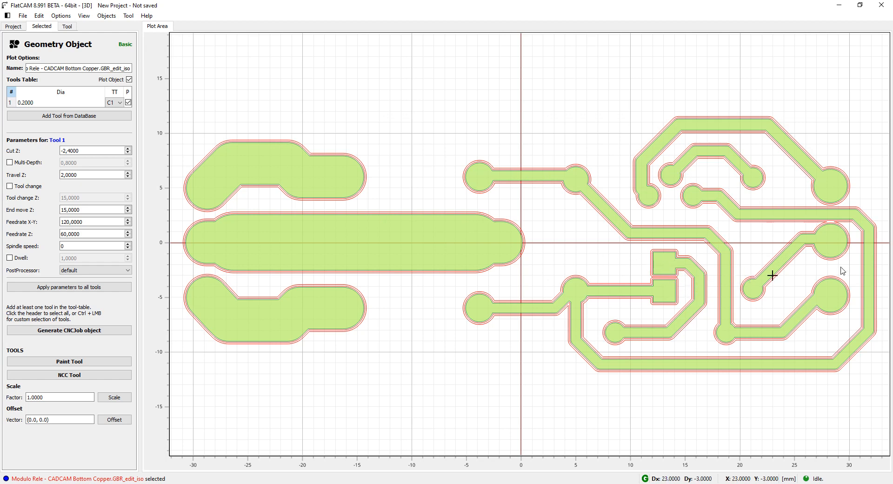
# Examine the isolation paths around the rectangular pads and where the round pad lies close to the neighbouring track
pyautogui.scroll(2, 840, 235)
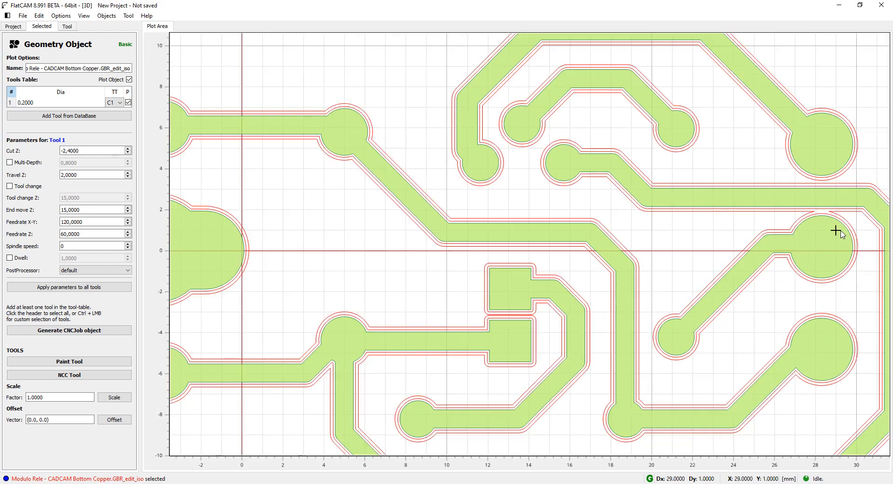
pyautogui.scroll(2, 841, 232)
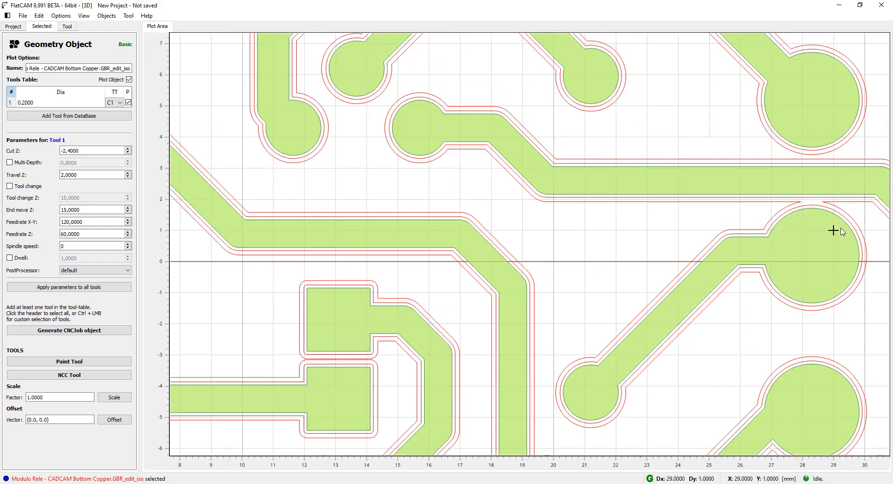
pyautogui.scroll(2, 834, 215)
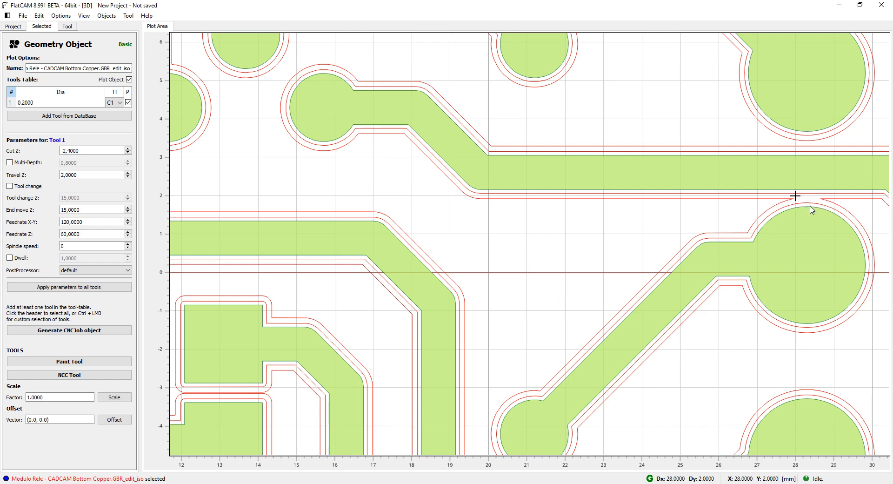
pyautogui.scroll(-2, 813, 202)
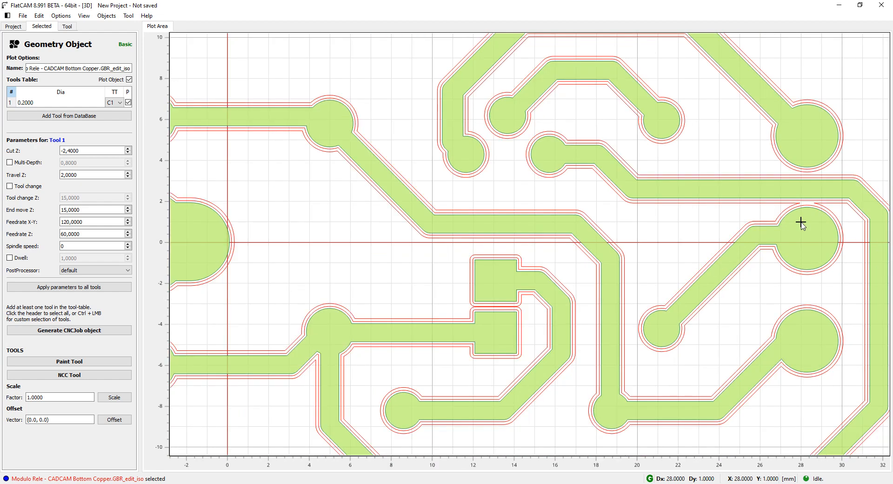
pyautogui.scroll(5, 497, 319)
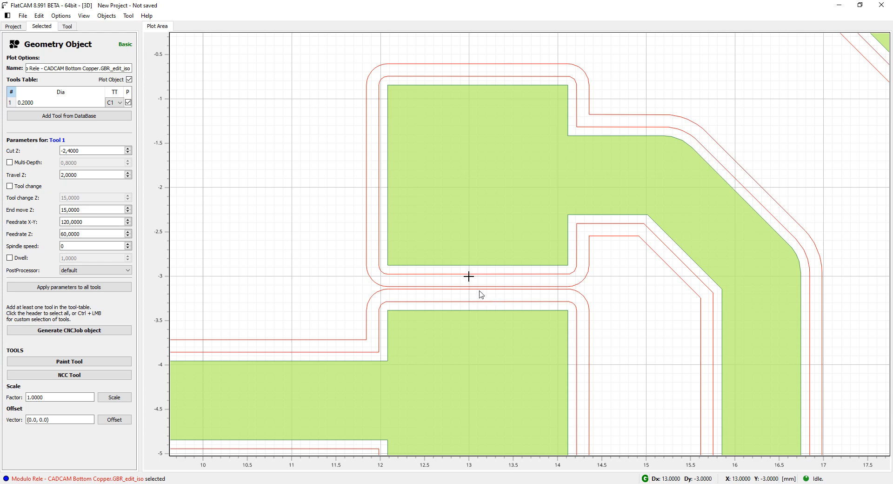
pyautogui.scroll(-5, 470, 298)
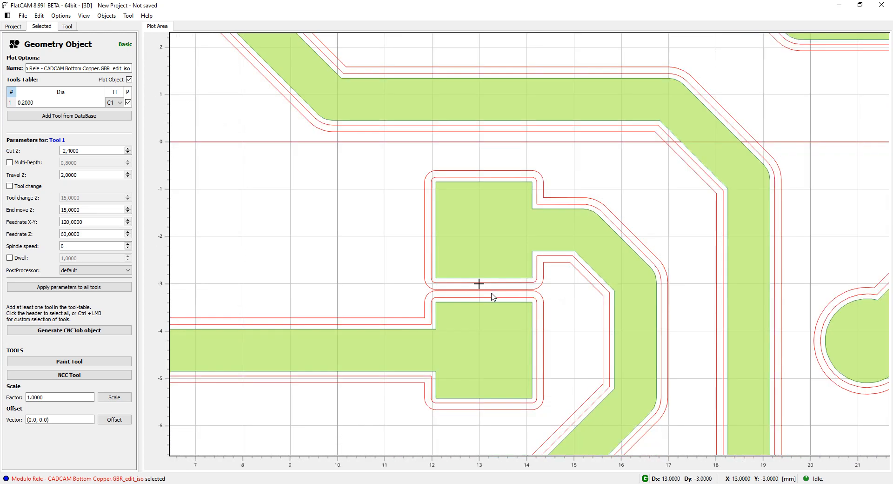
pyautogui.scroll(-3, 538, 313)
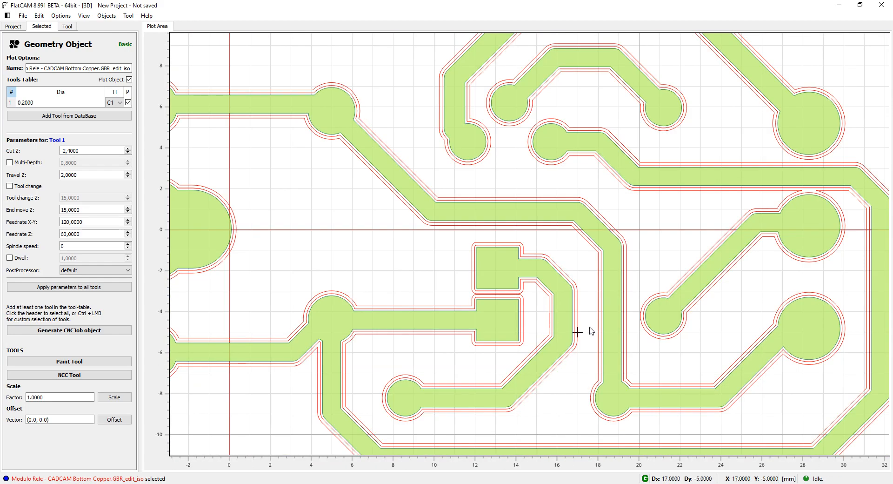
pyautogui.scroll(3, 782, 245)
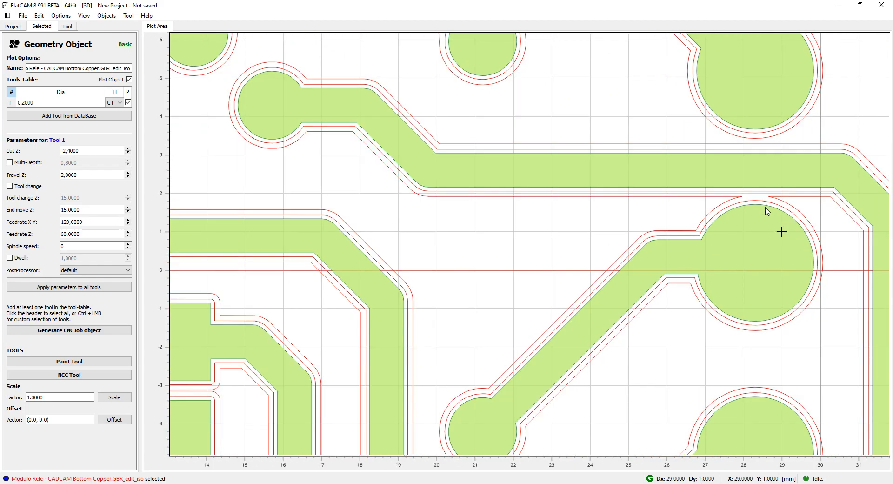
pyautogui.scroll(-3, 645, 224)
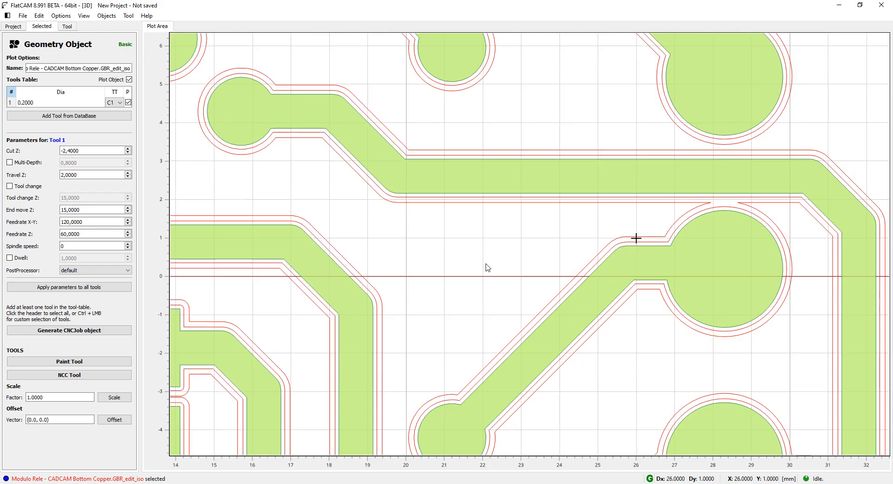
pyautogui.scroll(2, 287, 367)
pyautogui.scroll(-1, 210, 390)
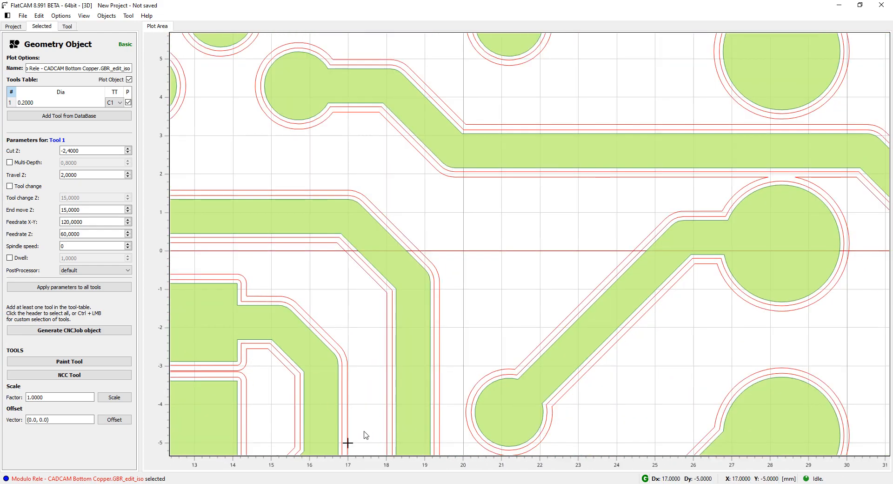
pyautogui.scroll(-2, 211, 373)
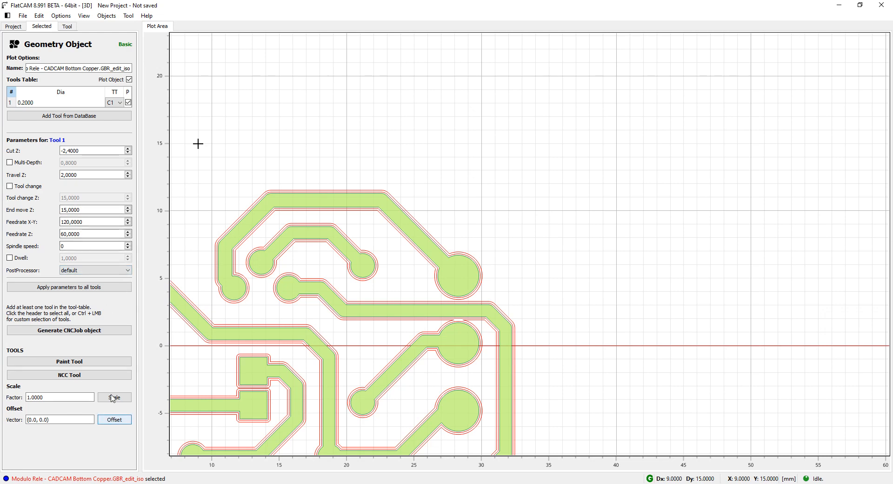
# Delete the isolation geometry object from the project and confirm its removal
pyautogui.click(15, 26)
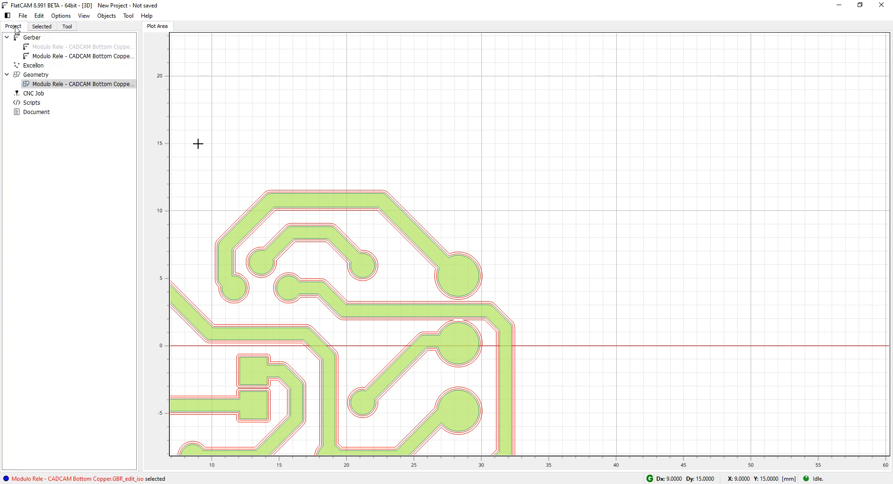
pyautogui.rightClick(74, 88)
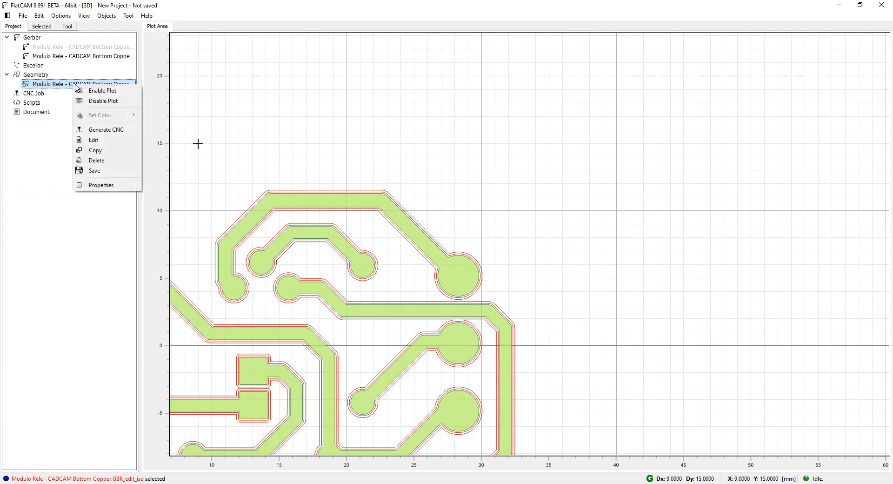
pyautogui.click(33, 155)
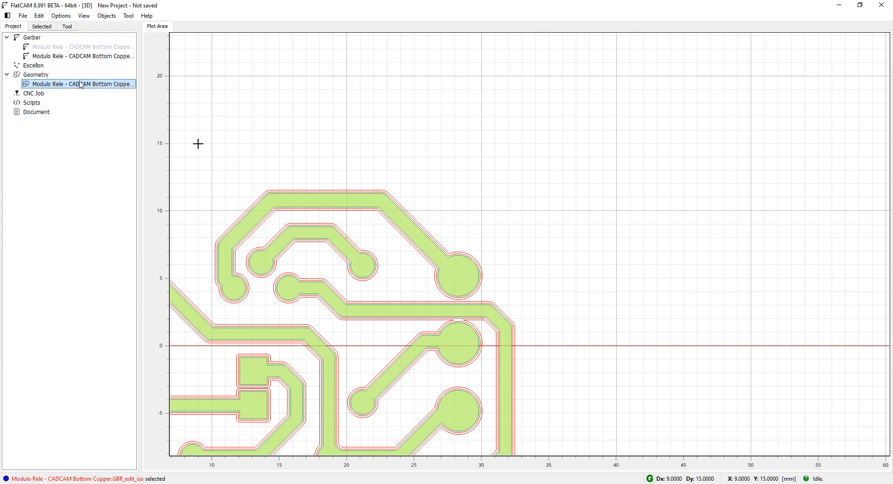
pyautogui.rightClick(85, 87)
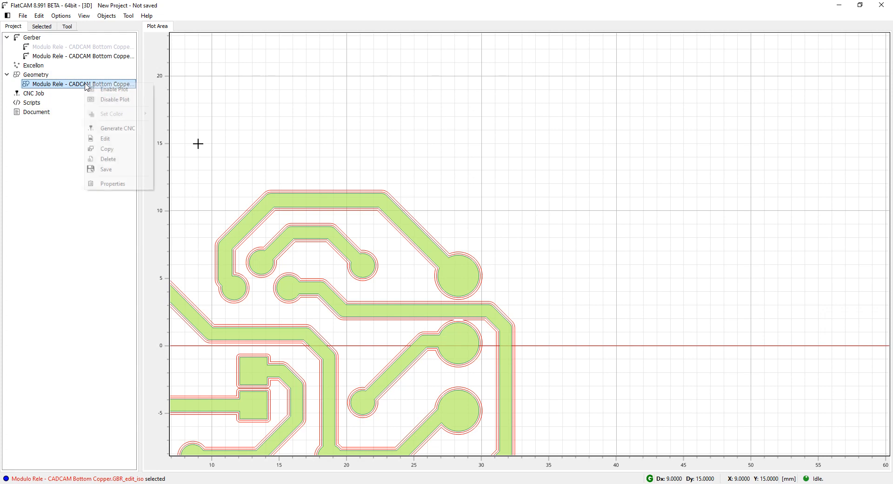
pyautogui.click(108, 159)
pyautogui.click(453, 255)
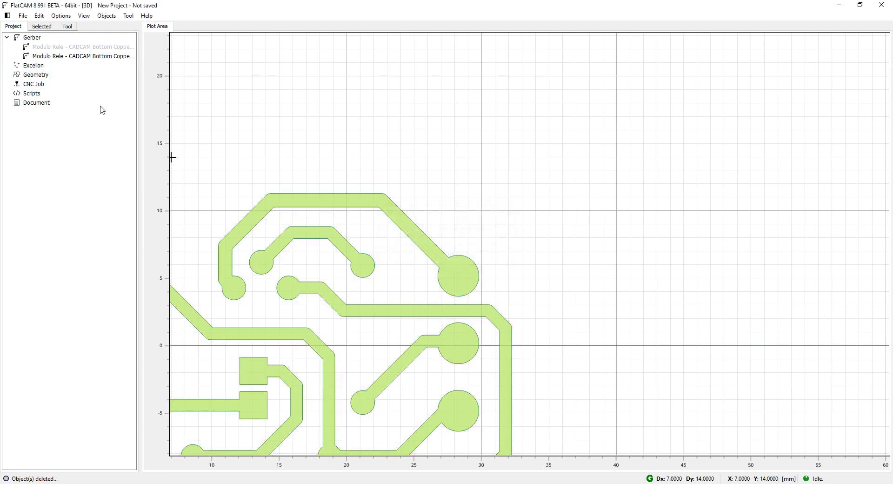
# Reopen the edited bottom copper object, set the pass overlap to 0 %, generate the isolation geometry and inspect the rectangular pads
pyautogui.click(78, 57)
pyautogui.doubleClick(78, 57)
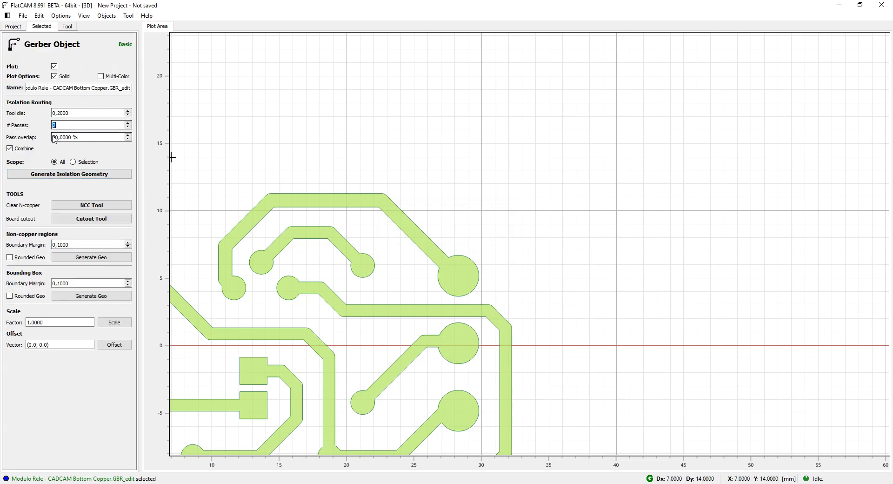
pyautogui.doubleClick(55, 137)
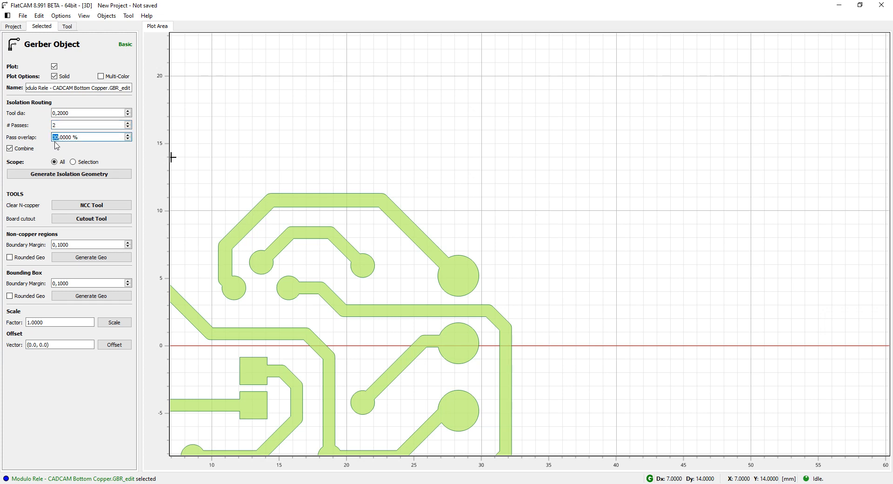
pyautogui.write('4')
pyautogui.click(80, 174)
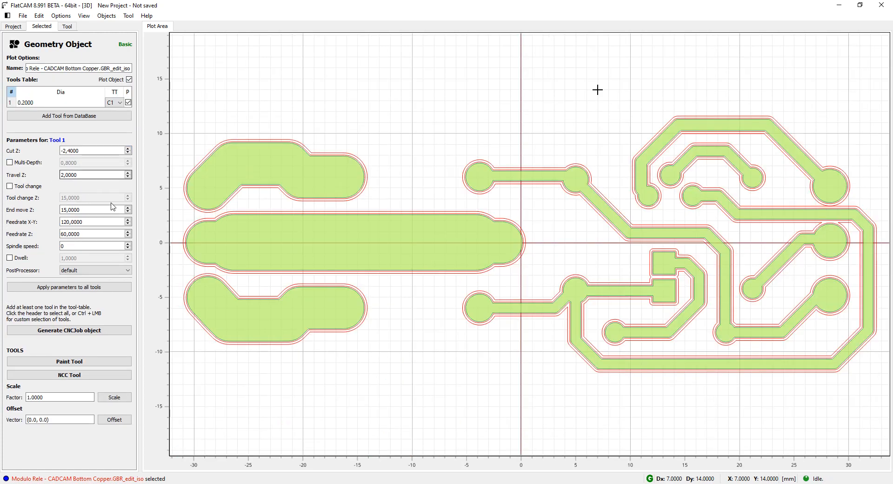
pyautogui.scroll(4, 684, 293)
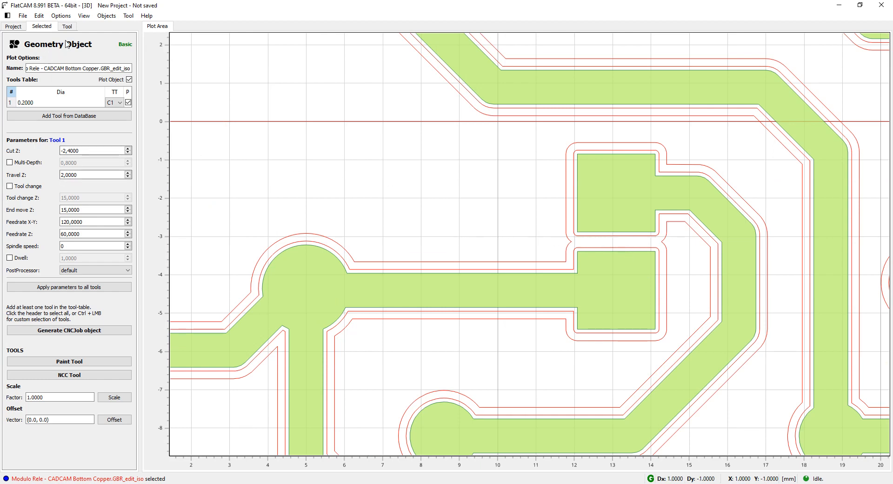
# Delete the isolation geometry generated with 0 % overlap from the project
pyautogui.click(18, 27)
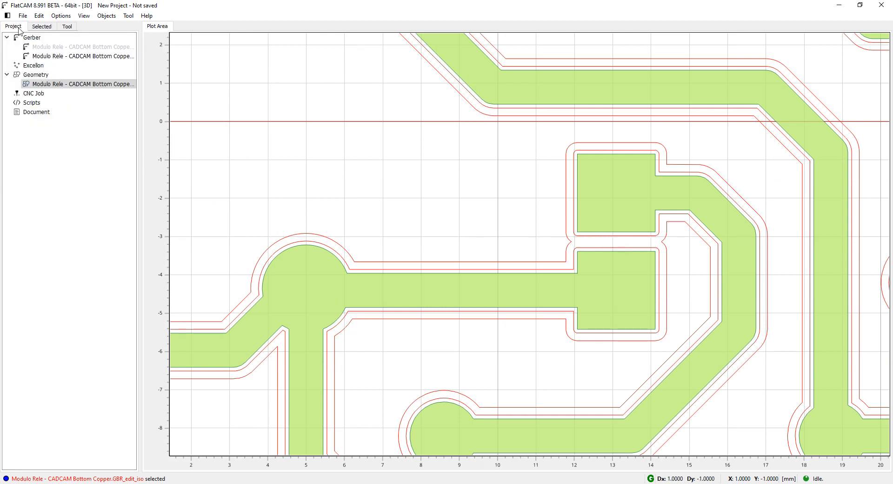
pyautogui.rightClick(77, 86)
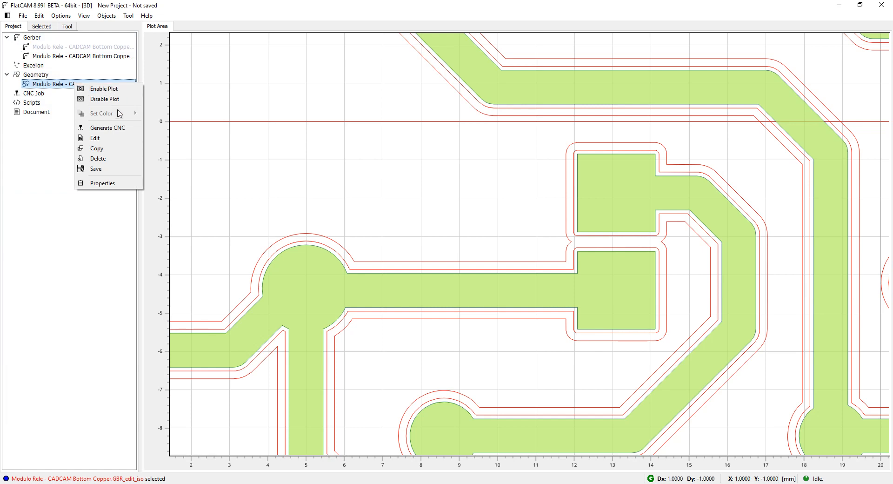
pyautogui.click(112, 159)
pyautogui.click(448, 255)
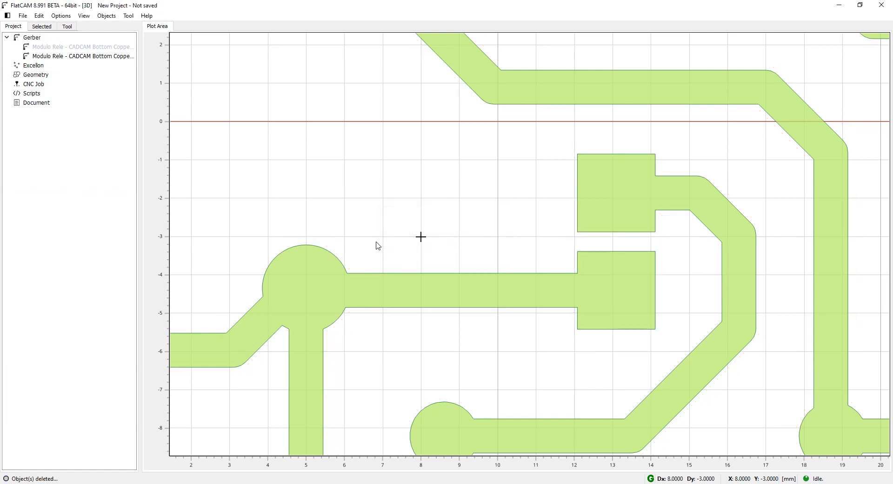
# Set the edited bottom copper's isolation routing to 3 passes with a 30 % pass overlap and generate the isolation geometry
pyautogui.doubleClick(81, 57)
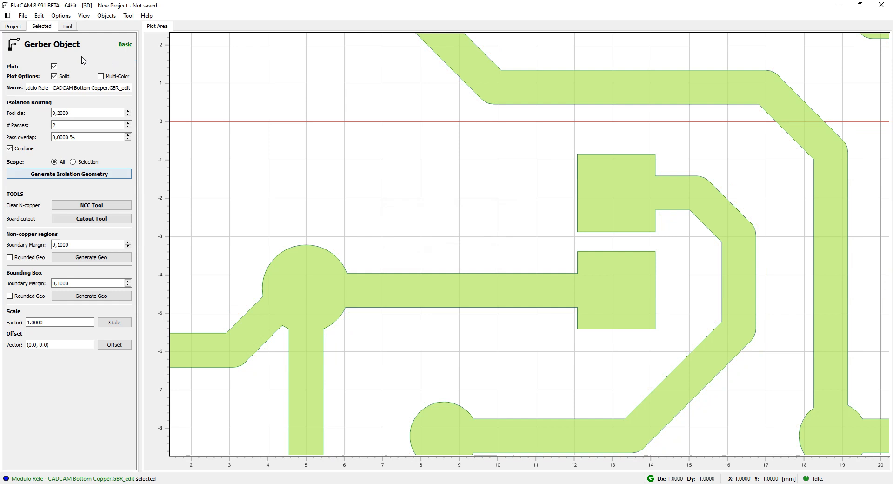
pyautogui.click(65, 126)
pyautogui.write('3')
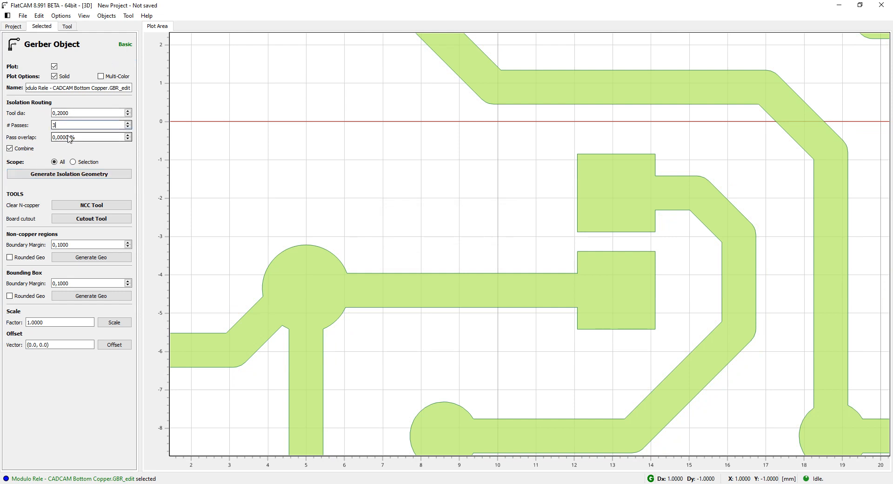
pyautogui.click(56, 140)
pyautogui.click(57, 140)
pyautogui.moveTo(82, 137); pyautogui.dragTo(27, 137)
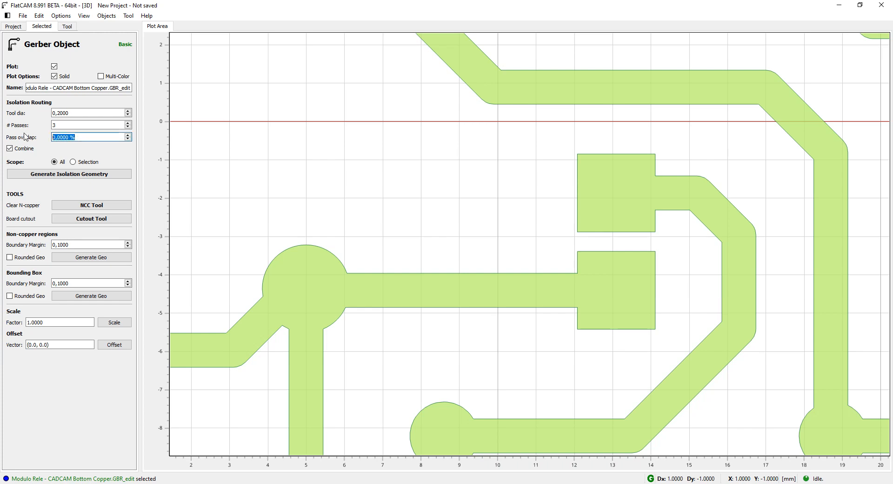
pyautogui.write('30')
pyautogui.press('Return')
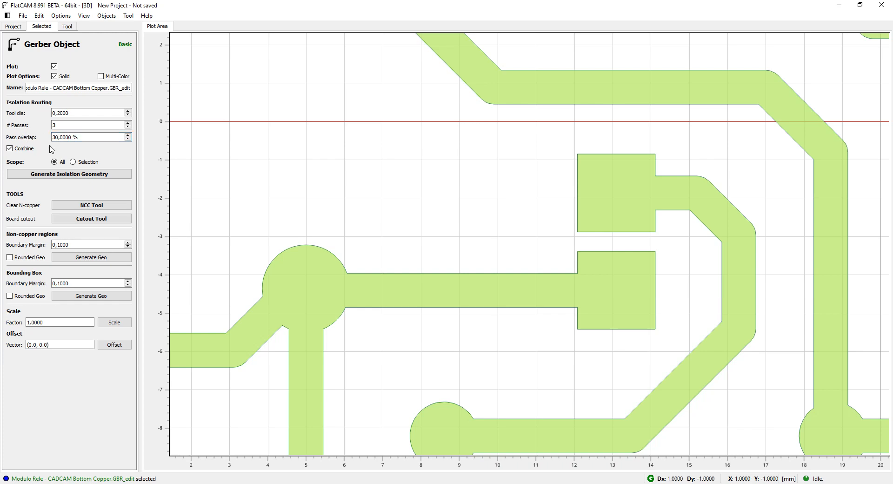
pyautogui.click(84, 178)
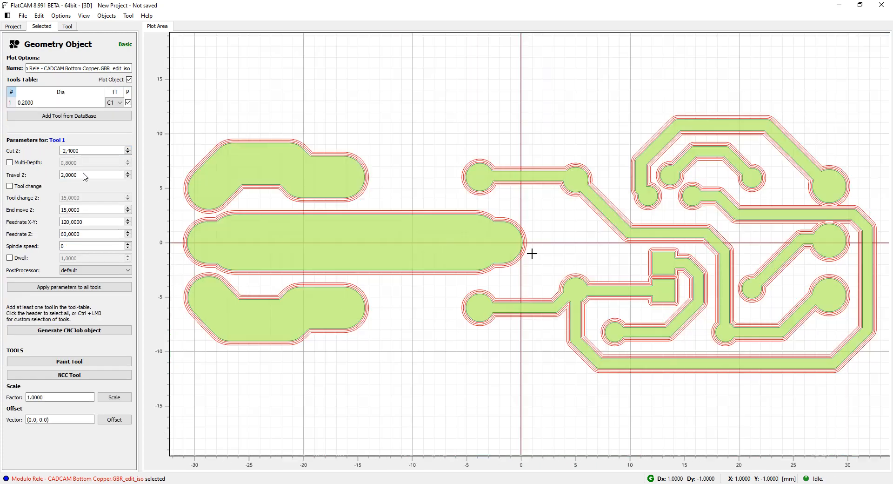
# Examine the three-pass isolation paths between the two rectangular pads and between the round pads and the nearby track
pyautogui.scroll(5, 666, 274)
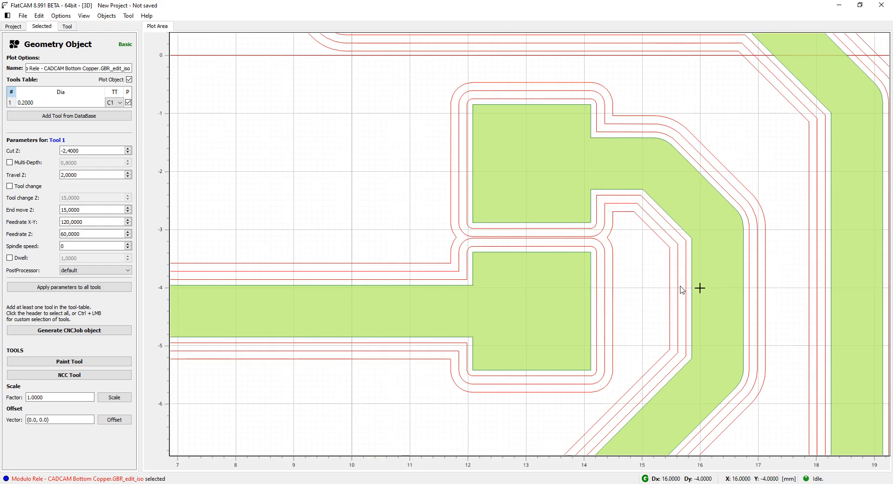
pyautogui.scroll(1, 516, 256)
pyautogui.scroll(1, 467, 244)
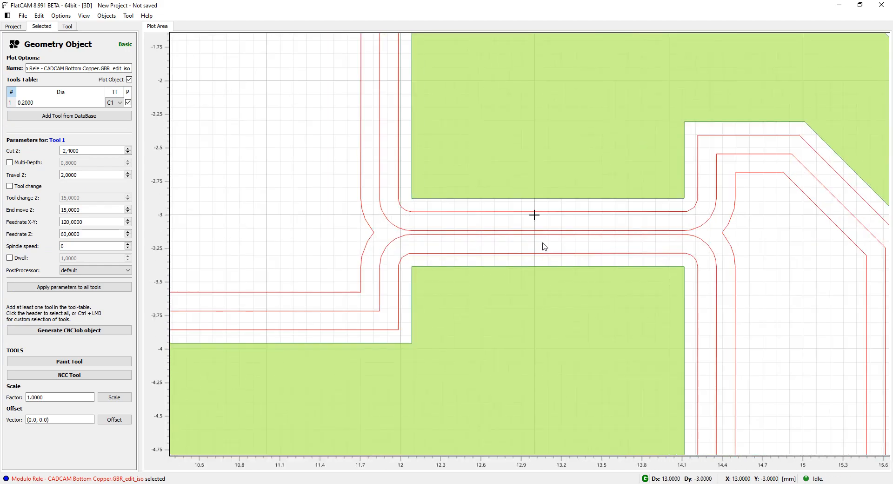
pyautogui.scroll(-3, 676, 242)
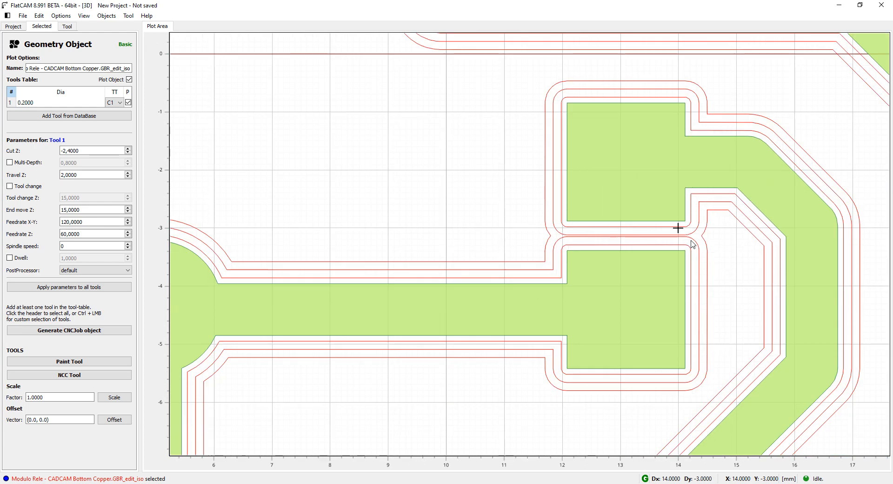
pyautogui.scroll(-1, 726, 235)
pyautogui.scroll(-1, 835, 224)
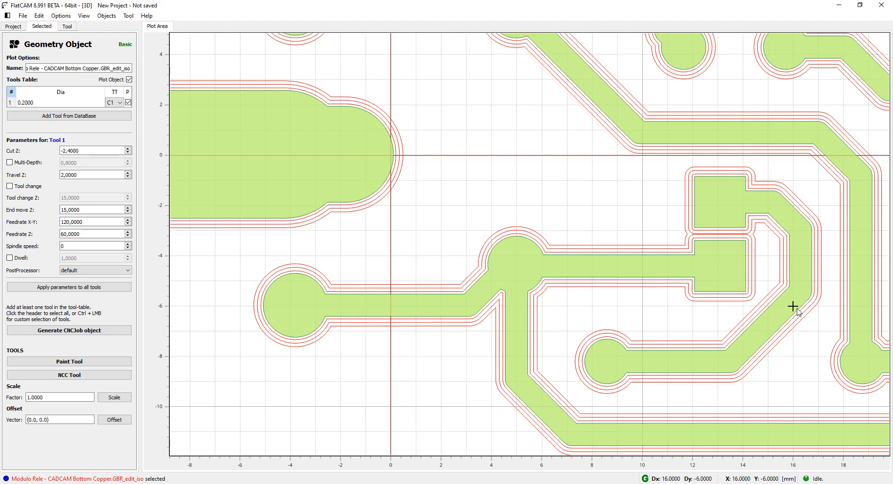
pyautogui.scroll(-2, 568, 307)
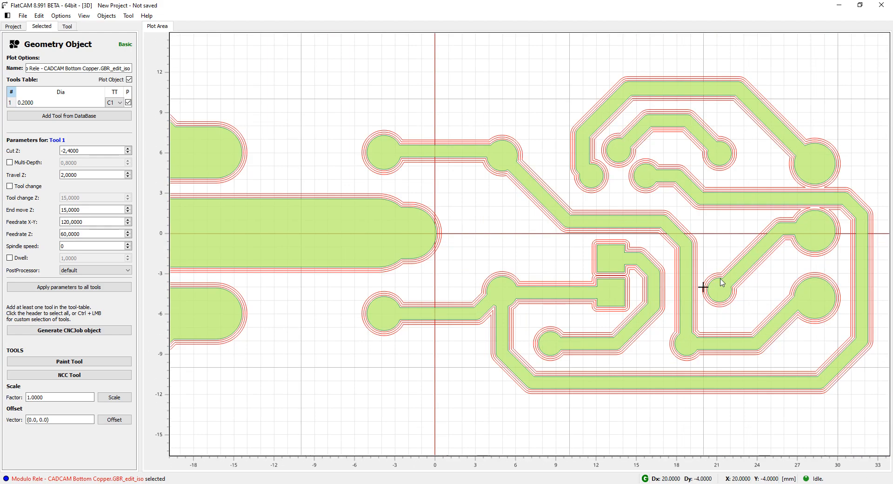
pyautogui.scroll(4, 851, 216)
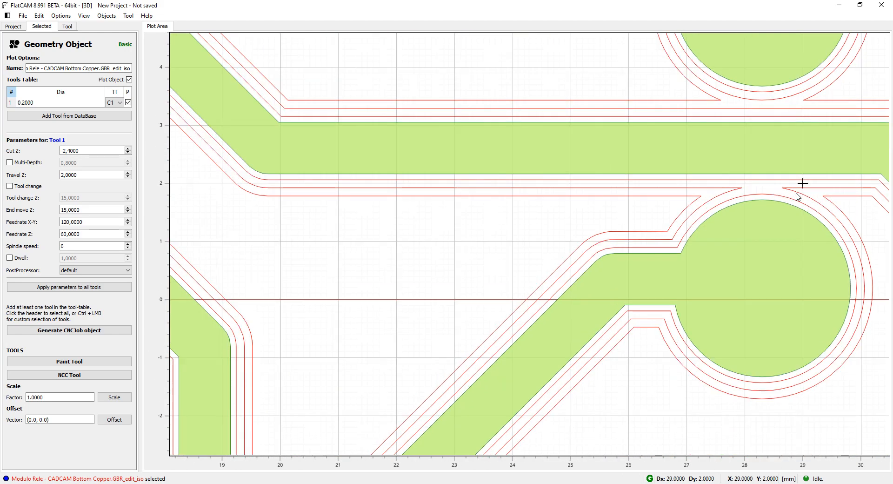
# Examine the three-pass isolation paths around the round pads, the nearby tracks and the whole board
pyautogui.scroll(1, 788, 195)
pyautogui.scroll(-2, 785, 191)
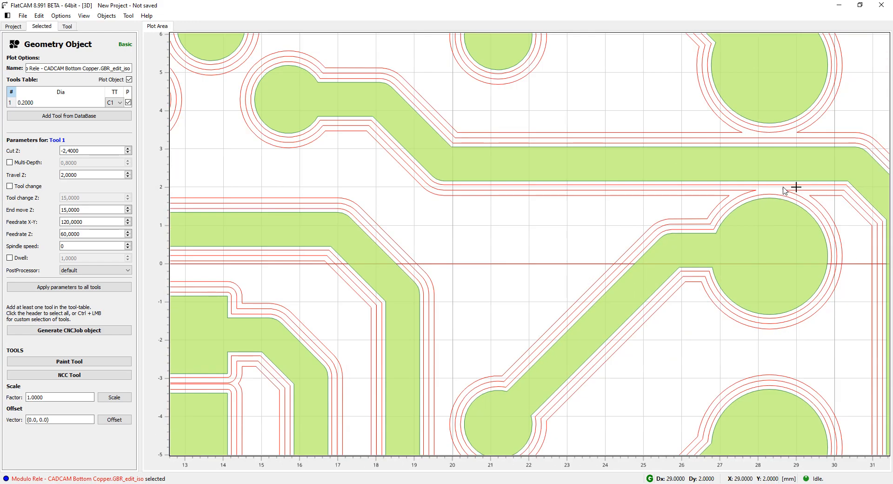
pyautogui.scroll(1, 784, 188)
pyautogui.scroll(-3, 793, 216)
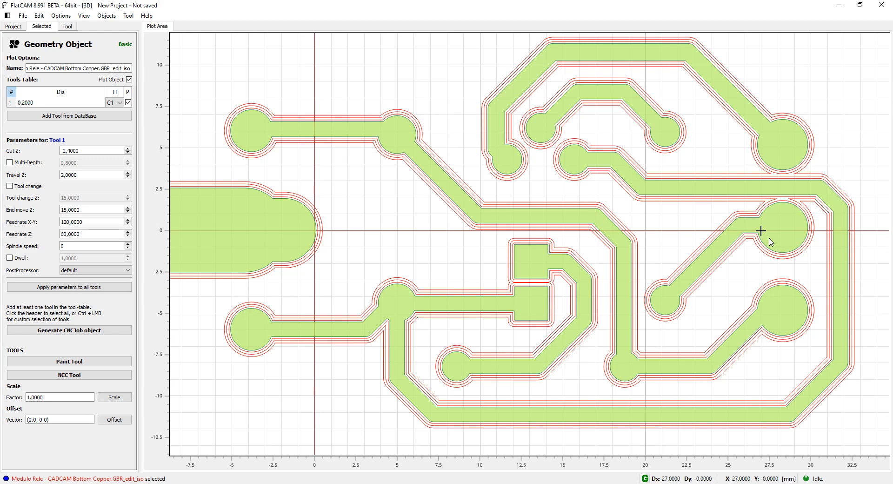
pyautogui.scroll(-2, 763, 235)
pyautogui.scroll(1, 775, 288)
pyautogui.scroll(1, 786, 283)
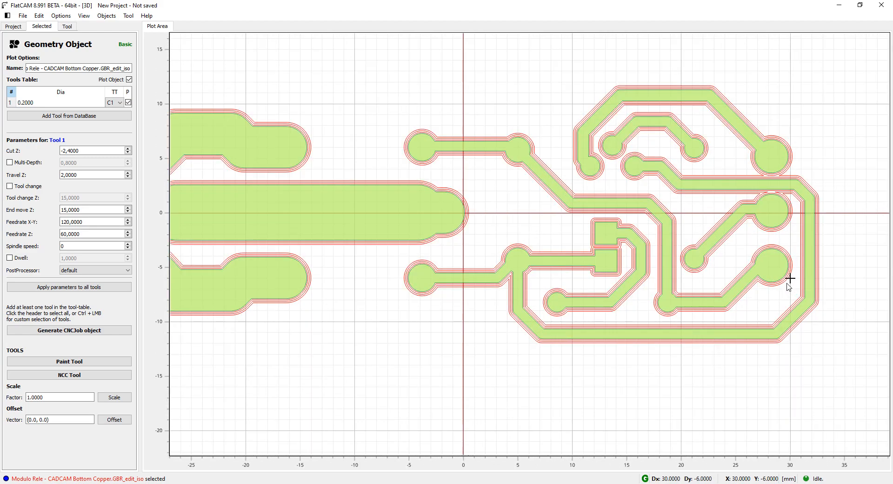
pyautogui.scroll(-2, 780, 288)
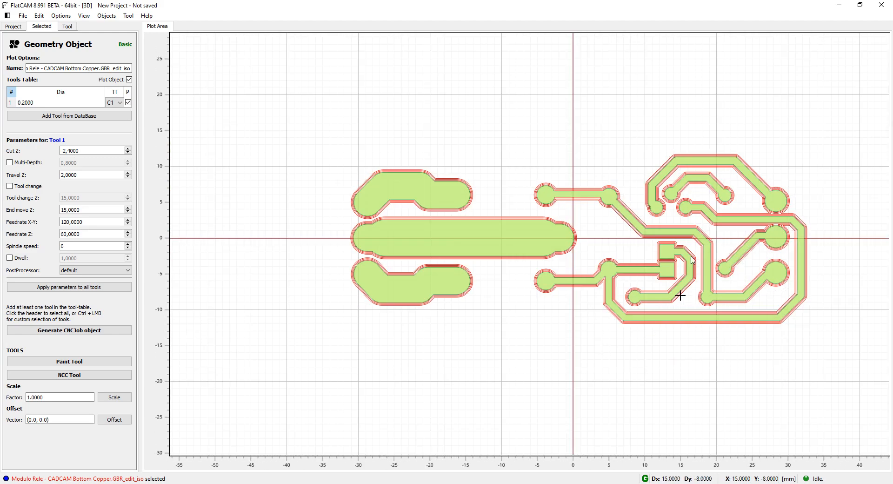
pyautogui.scroll(1, 731, 259)
pyautogui.scroll(2, 784, 275)
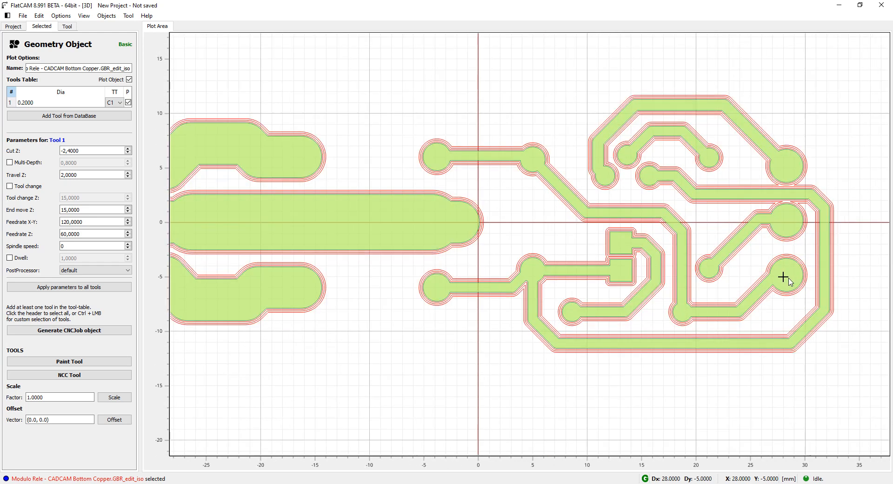
pyautogui.scroll(-3, 788, 274)
pyautogui.scroll(1, 749, 293)
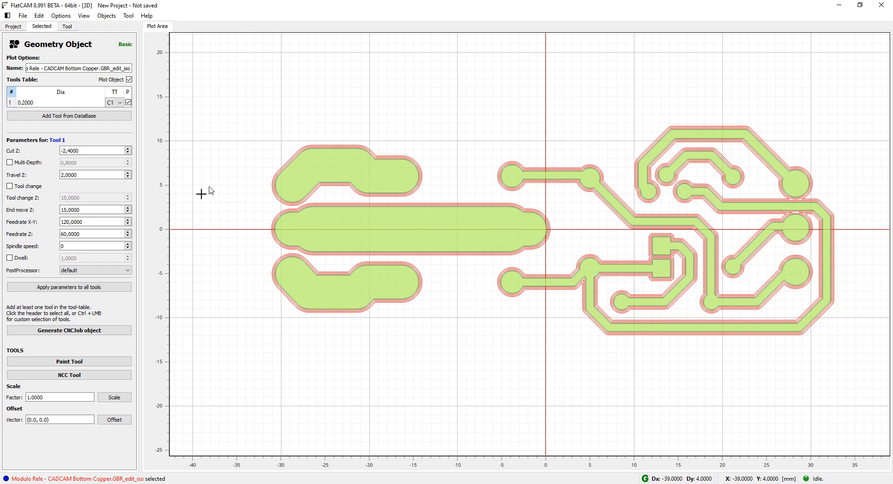
# Set the isolation geometry's cut depth (Cut Z) to -0,10 mm and its travel height (Travel Z) to 1,5 mm
pyautogui.click(83, 152)
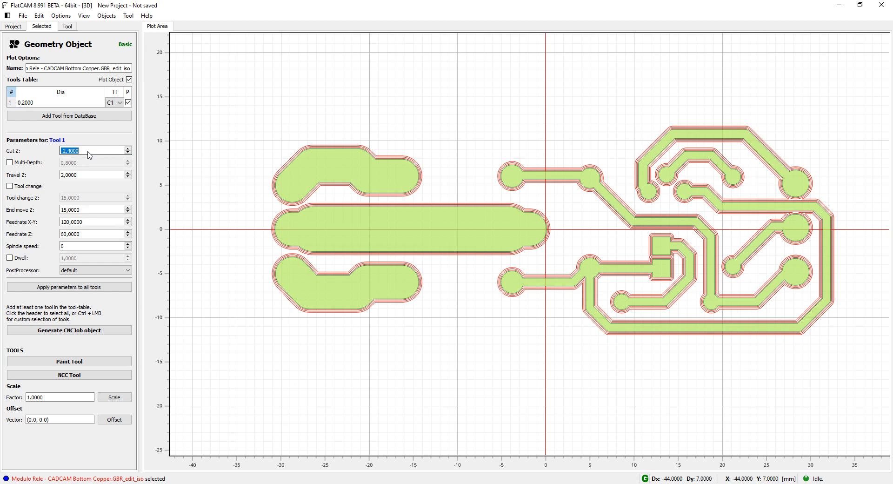
pyautogui.write('-0,10')
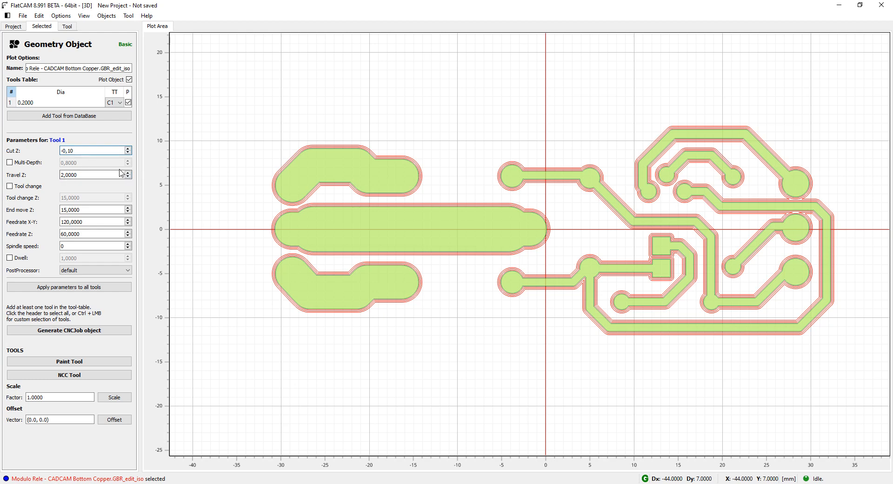
pyautogui.click(82, 177)
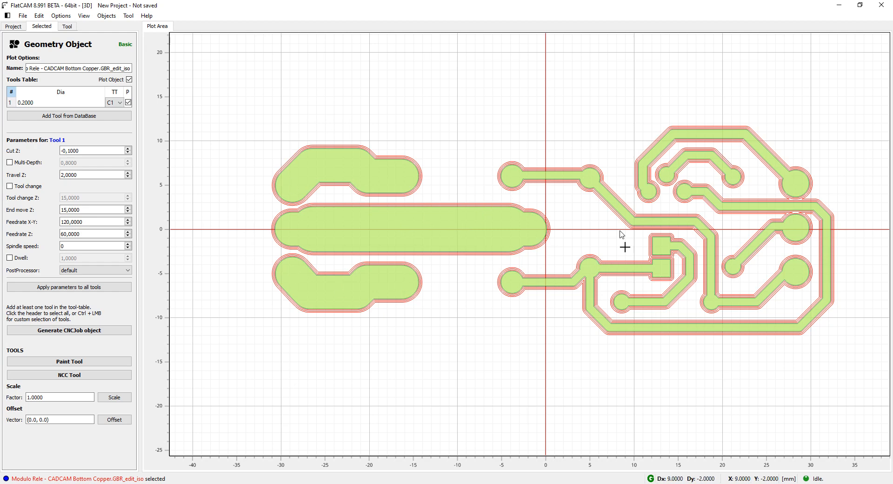
pyautogui.click(84, 176)
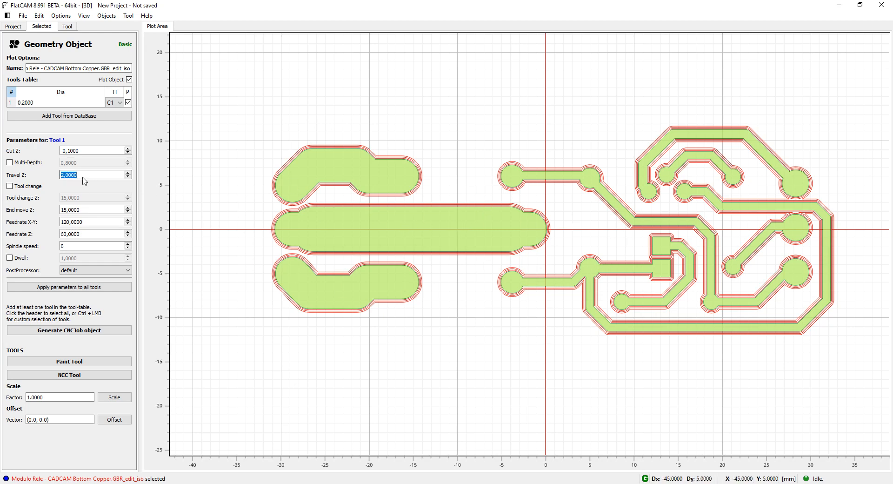
pyautogui.write('1,5')
pyautogui.press('Return')
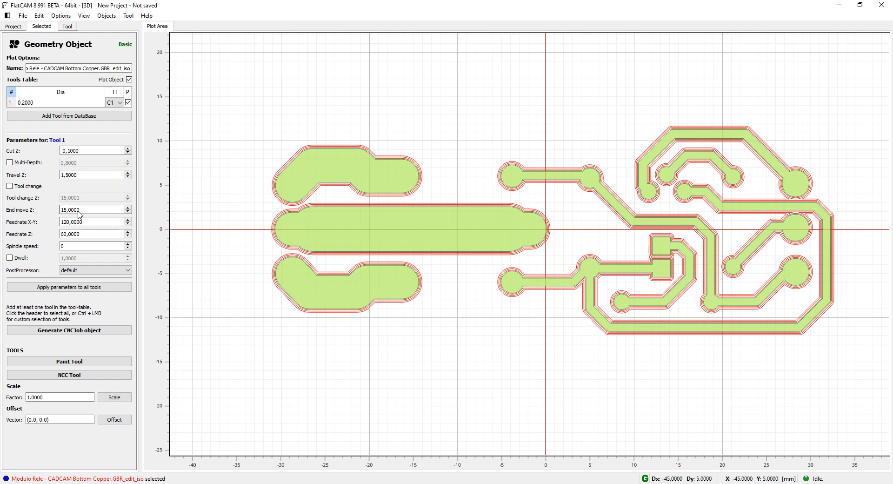
# Set the isolation geometry's end move height (End move Z) to 20 mm
pyautogui.click(77, 211)
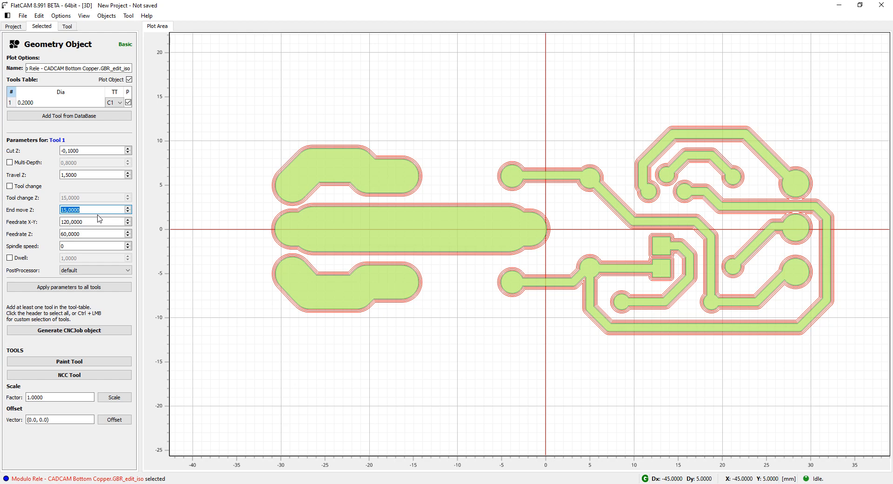
pyautogui.write('20')
pyautogui.click(93, 222)
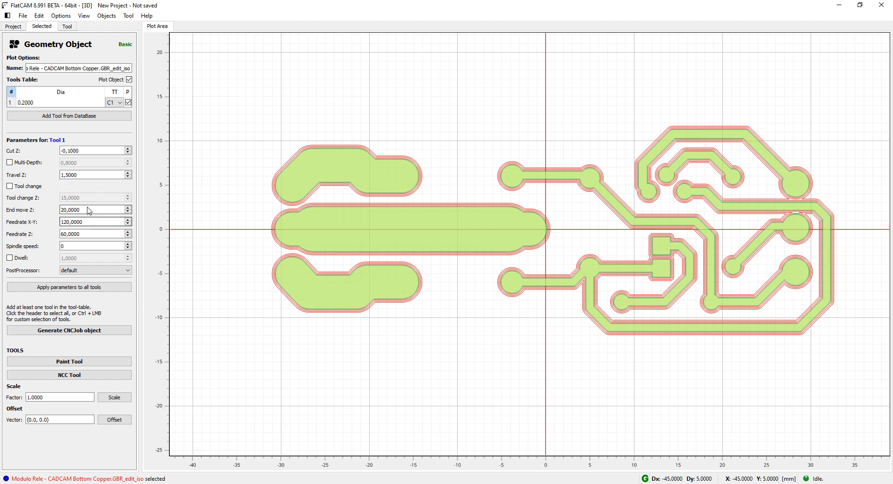
pyautogui.click(91, 210)
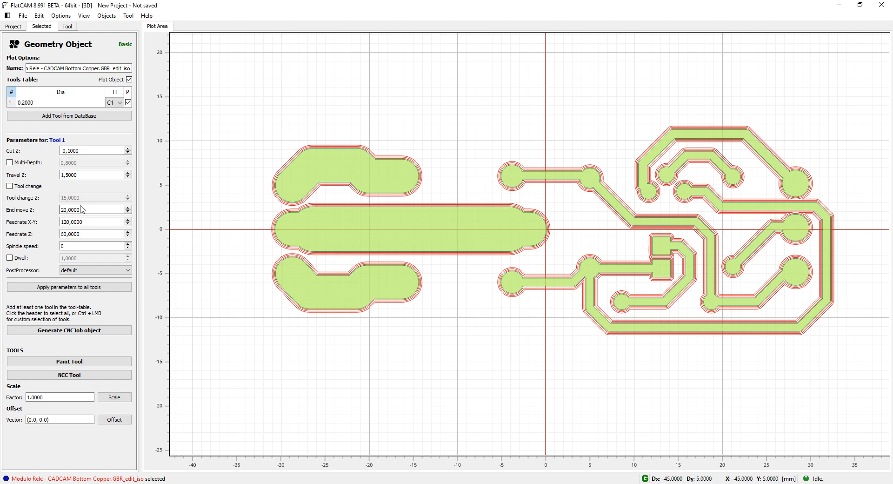
# Set the isolation tool's X-Y feedrate to 100, its Z feedrate to 50 and the spindle speed to 3000
pyautogui.click(78, 222)
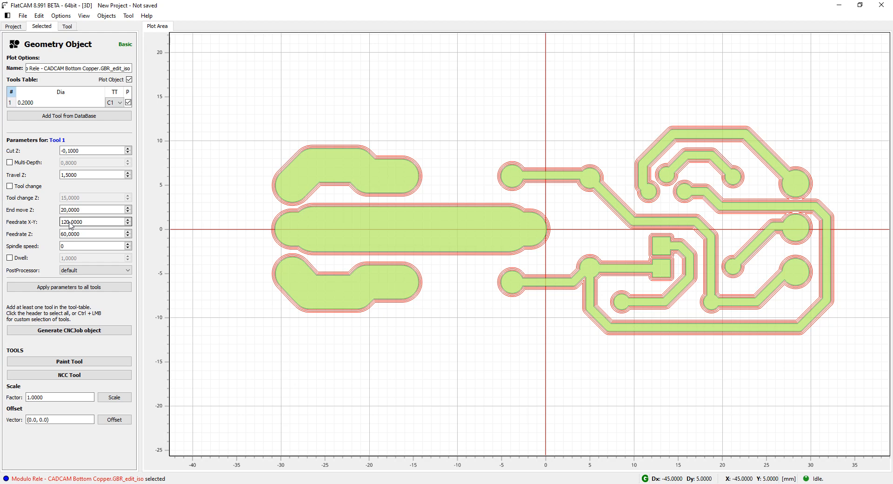
pyautogui.doubleClick(70, 224)
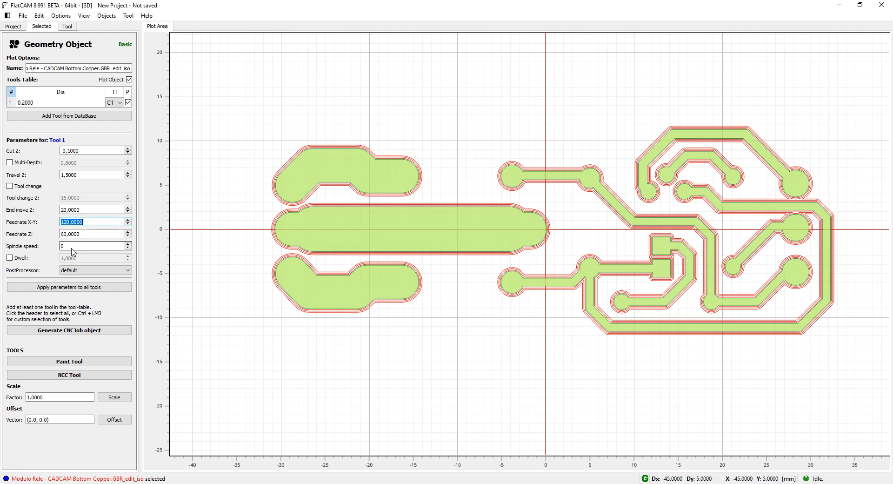
pyautogui.write('100')
pyautogui.doubleClick(67, 235)
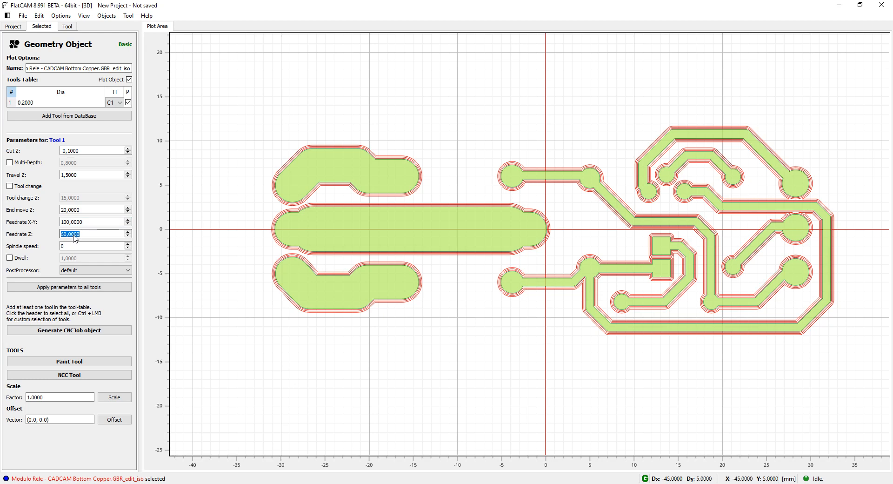
pyautogui.write('50')
pyautogui.press('Tab')
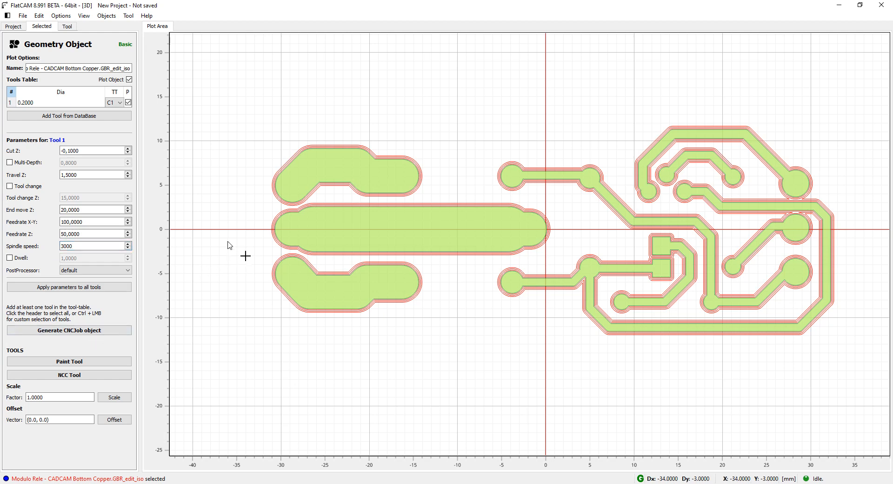
# Generate the CNC job from the isolation geometry and look over the resulting toolpaths
pyautogui.click(74, 331)
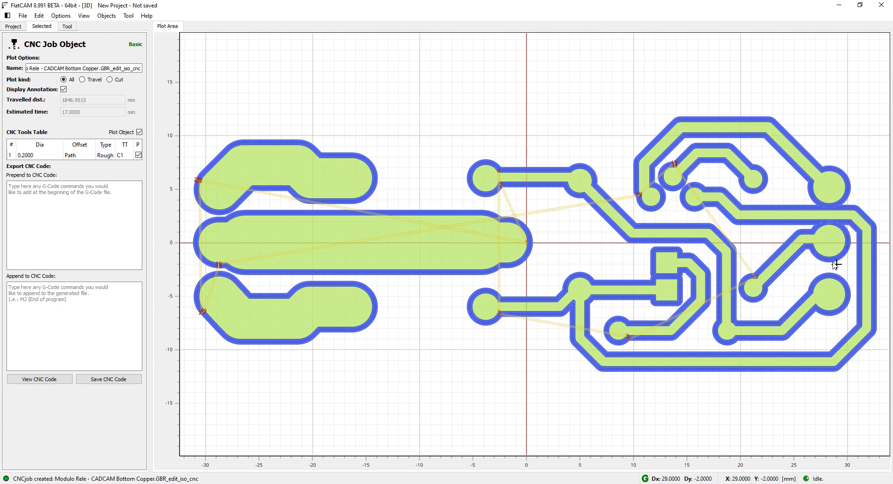
pyautogui.scroll(-1, 846, 275)
pyautogui.scroll(1, 847, 275)
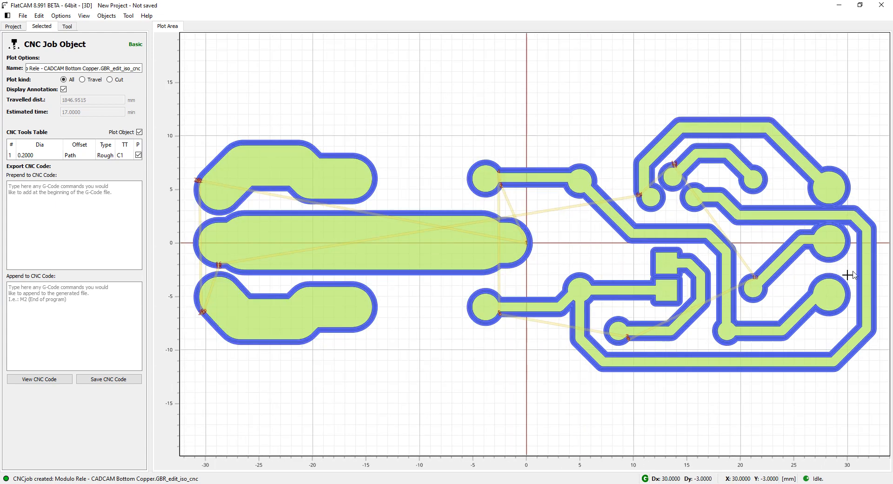
pyautogui.scroll(-2, 855, 275)
pyautogui.scroll(2, 861, 277)
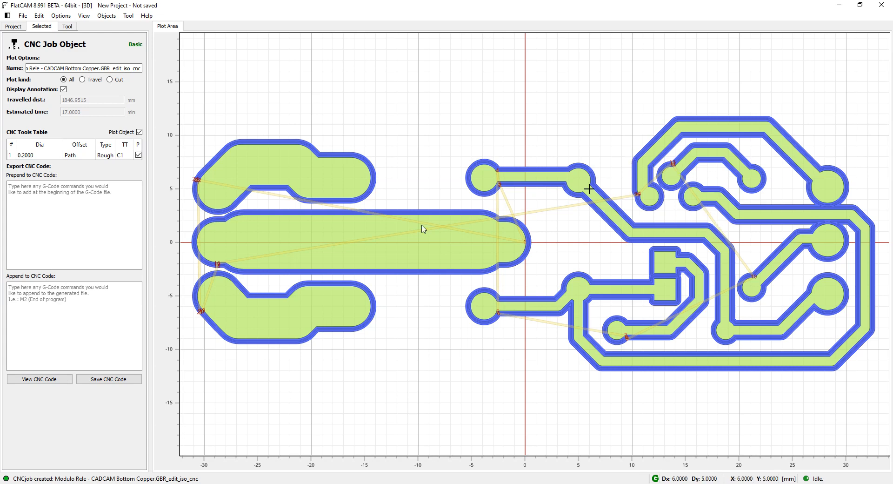
# Save the isolation job's CNC code as Trilhas in the desktop's Modulo Rele folder
pyautogui.click(108, 380)
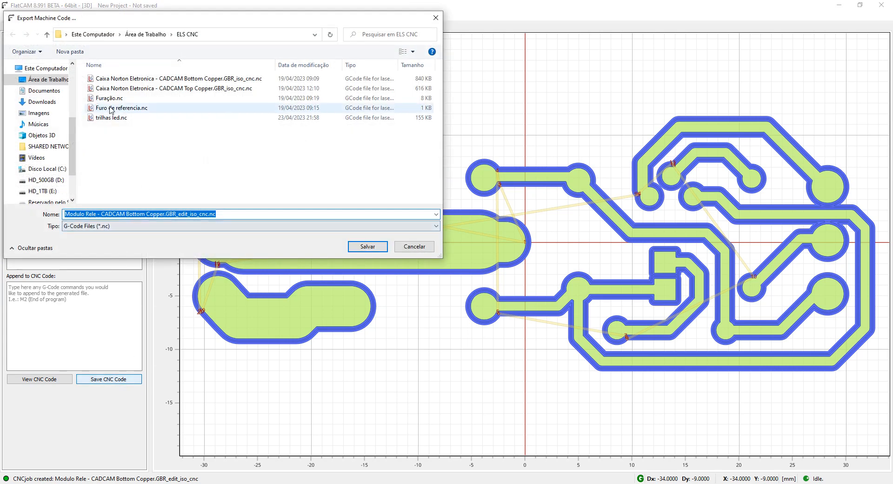
pyautogui.click(55, 80)
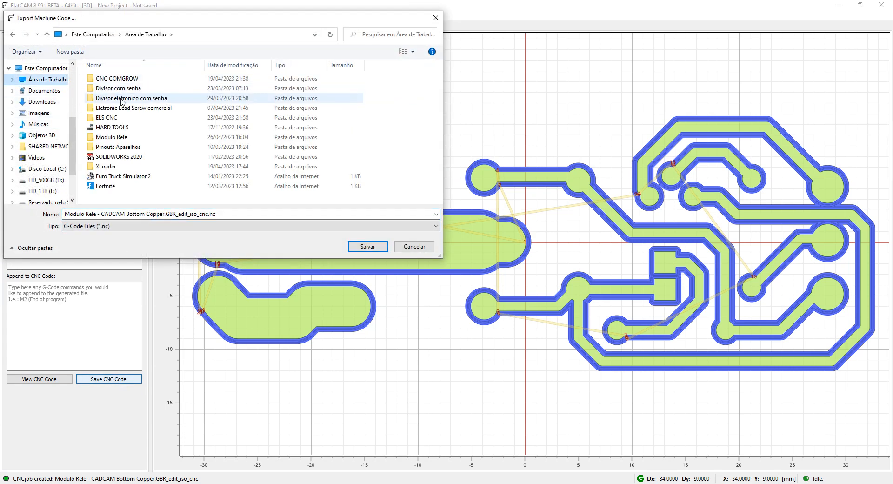
pyautogui.doubleClick(123, 138)
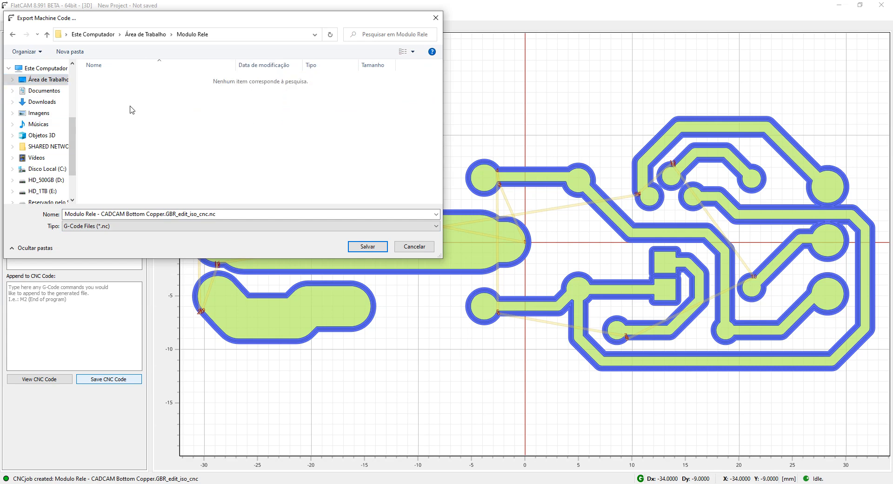
pyautogui.click(200, 215)
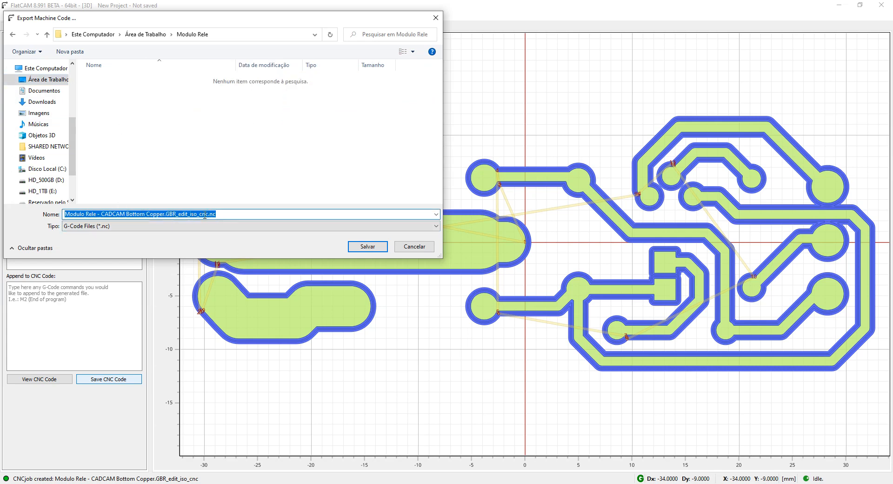
pyautogui.write('Con')
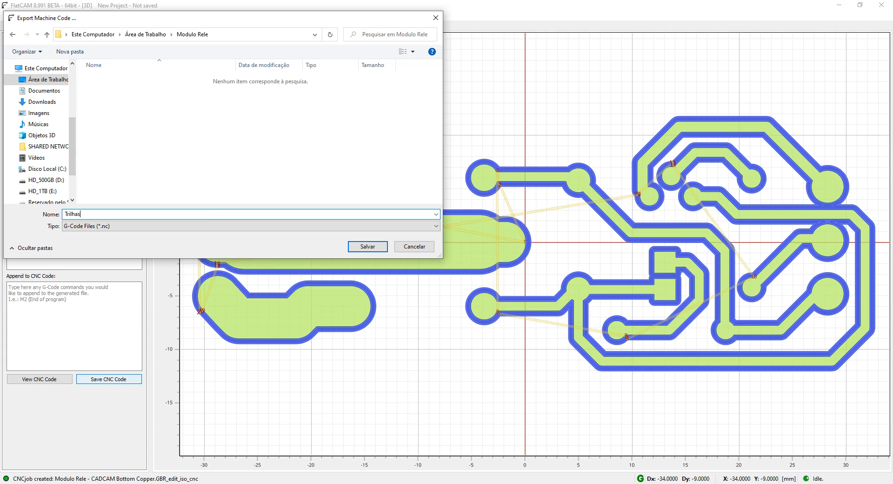
pyautogui.click(351, 249)
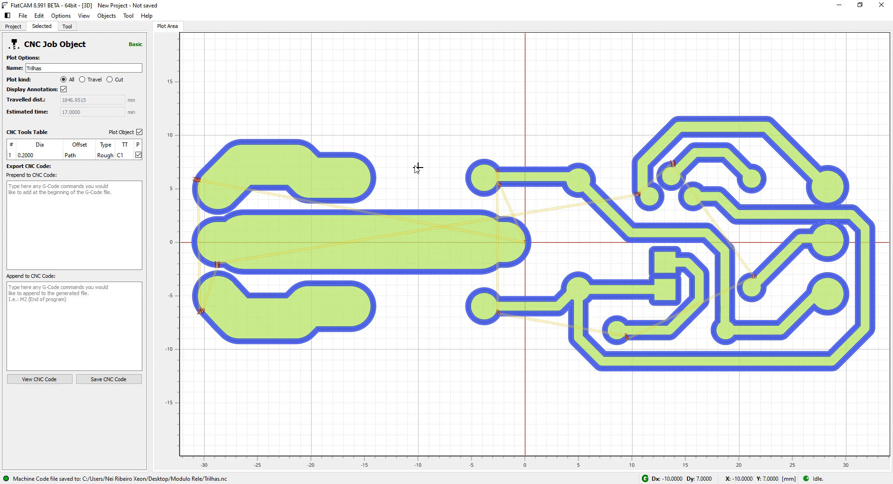
# Load the Excellon drill file Modulo Rele - CADCAM Drill.DRL into the project
pyautogui.click(17, 26)
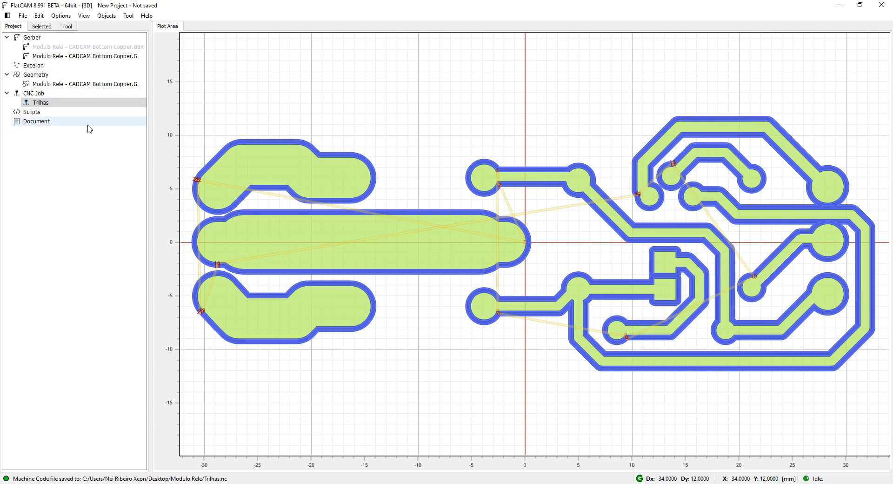
pyautogui.click(23, 16)
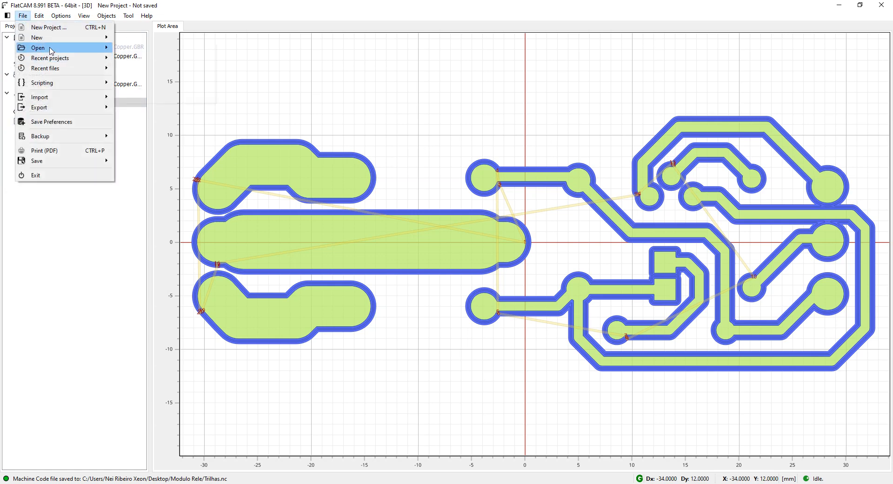
pyautogui.moveTo(55, 49)
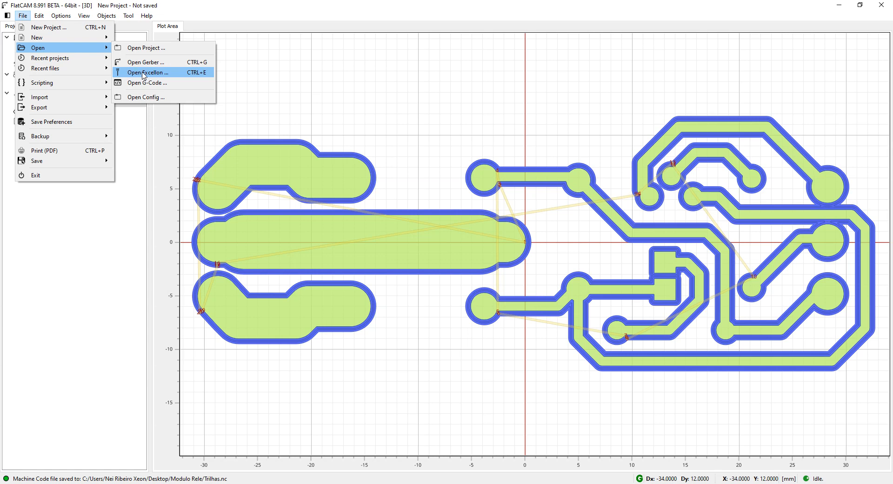
pyautogui.click(142, 73)
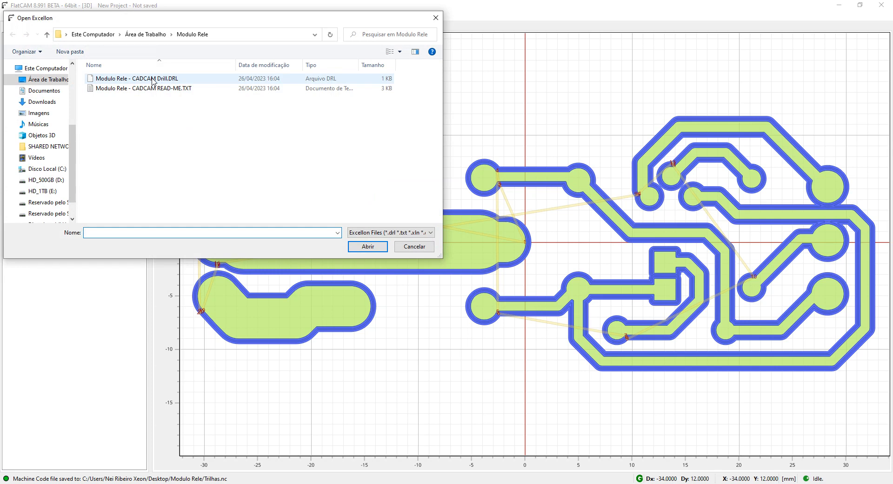
pyautogui.click(154, 80)
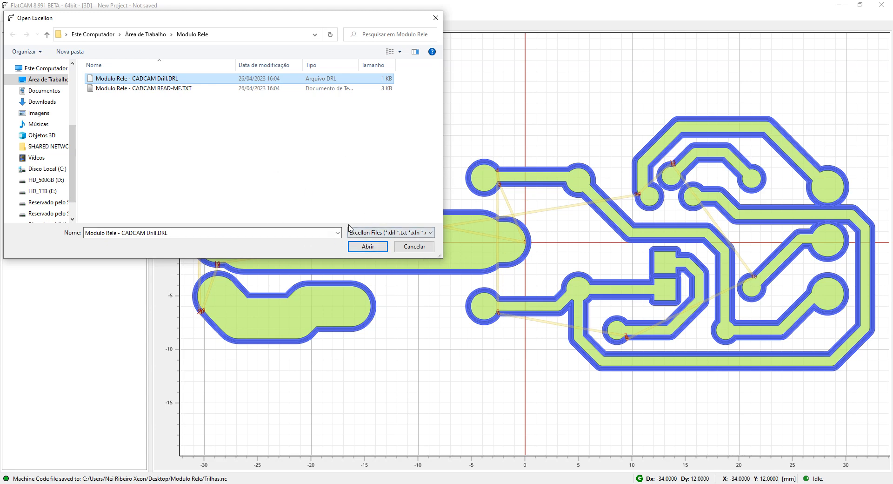
pyautogui.click(368, 246)
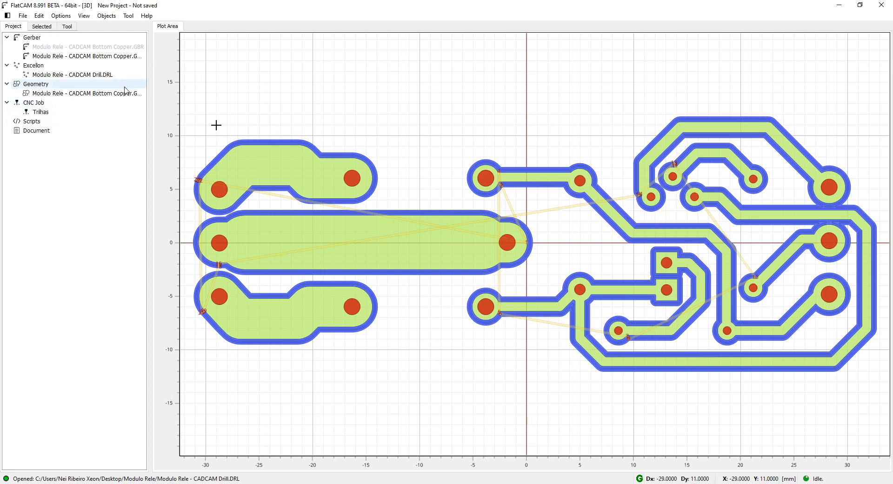
# Open the drill object's settings, select all its drill tools, and set Cut Z to -2 and Travel Z to 1.5
pyautogui.doubleClick(102, 76)
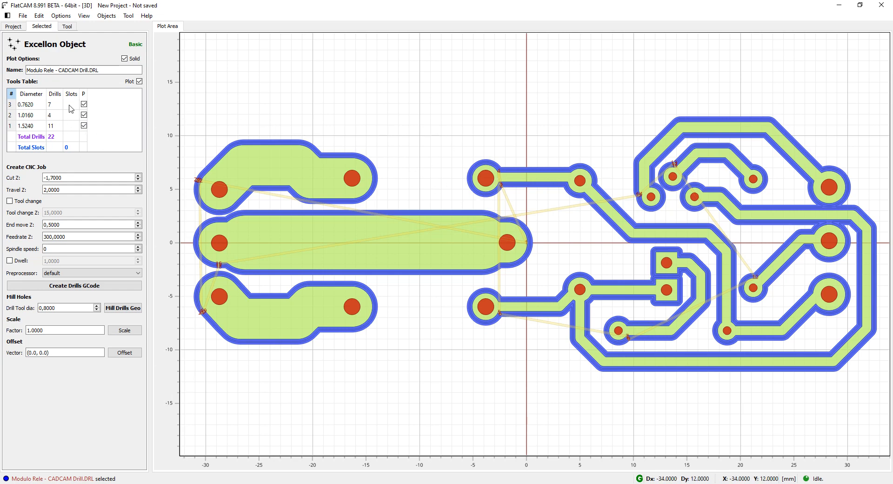
pyautogui.click(11, 95)
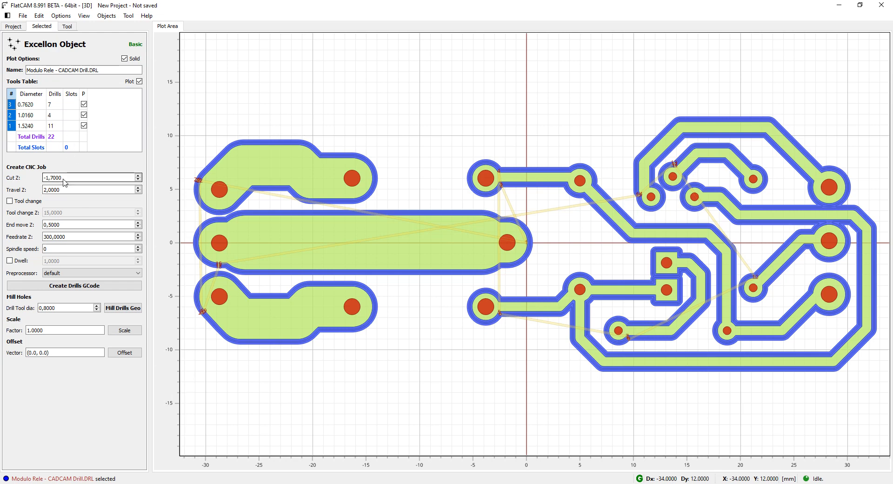
pyautogui.click(66, 179)
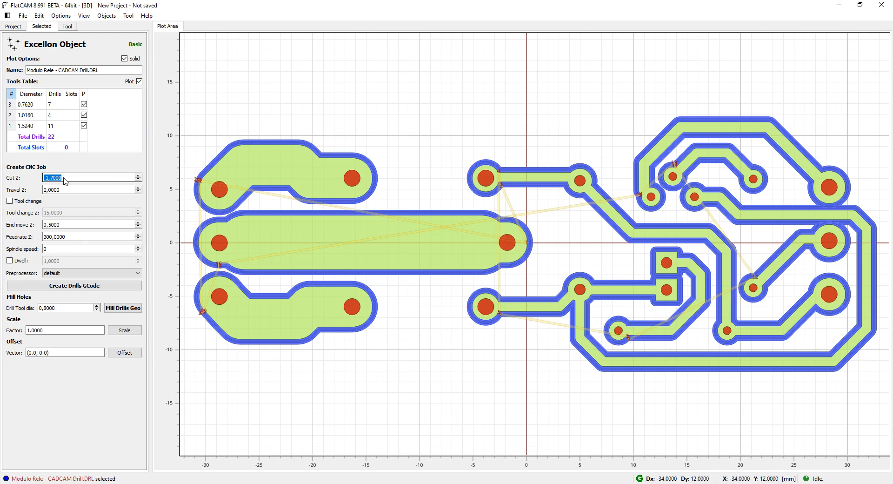
pyautogui.write('-2')
pyautogui.click(69, 191)
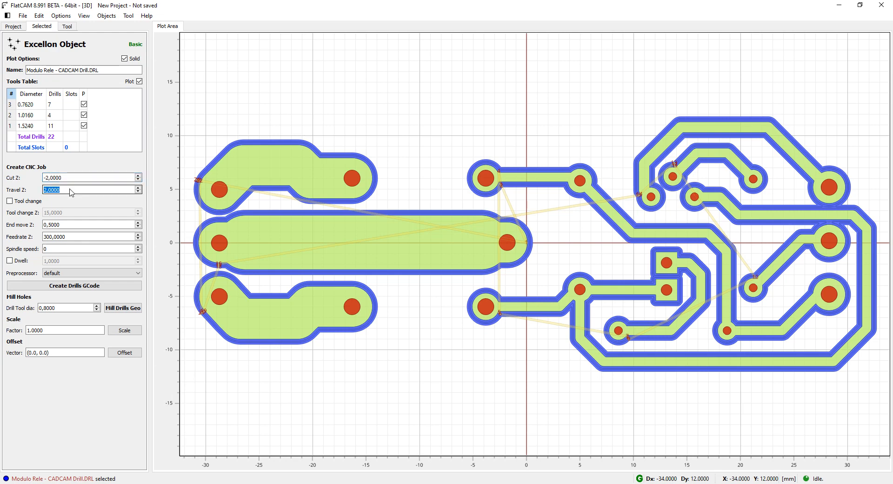
pyautogui.write('1,5')
pyautogui.press('Return')
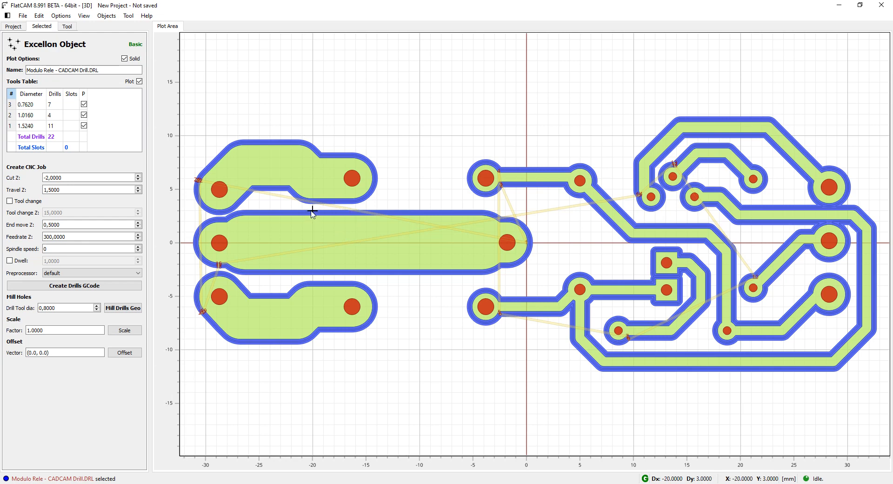
# Enable tool change for the drilling job and set both Tool change Z and End move Z to 20
pyautogui.click(9, 201)
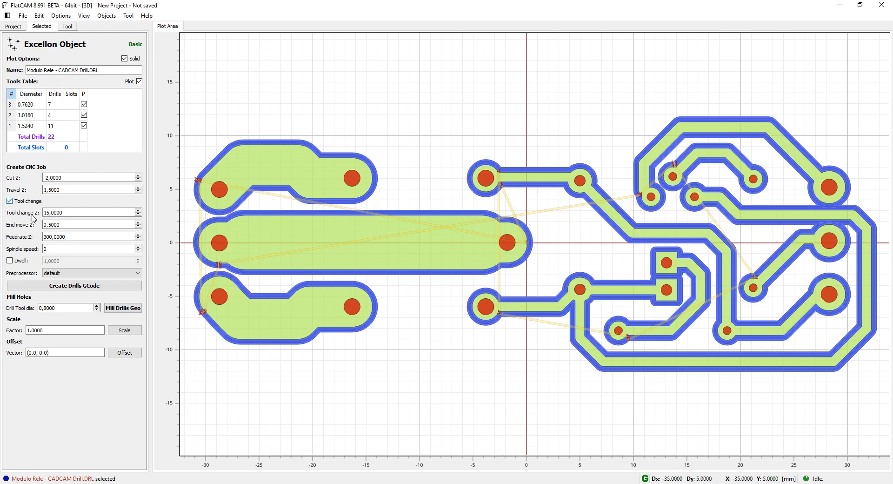
pyautogui.moveTo(47, 213); pyautogui.dragTo(44, 213)
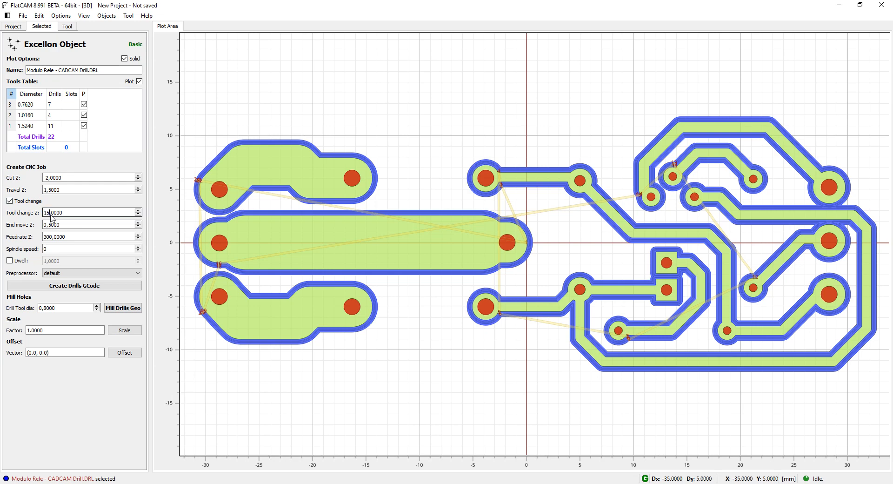
pyautogui.write('20')
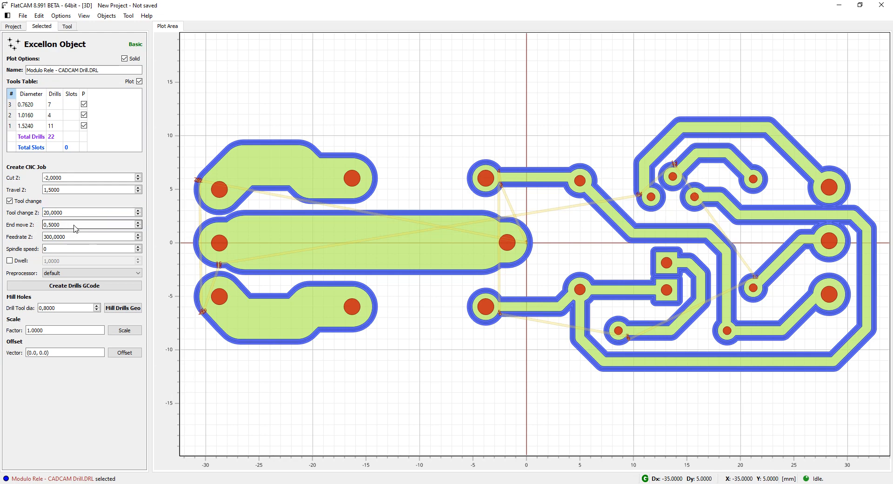
pyautogui.moveTo(74, 225); pyautogui.dragTo(42, 230)
pyautogui.write('20')
pyautogui.press('Tab')
# Set the drilling Feedrate Z to 60 and spindle speed to 3000, and generate the drills G-code
pyautogui.click(50, 238)
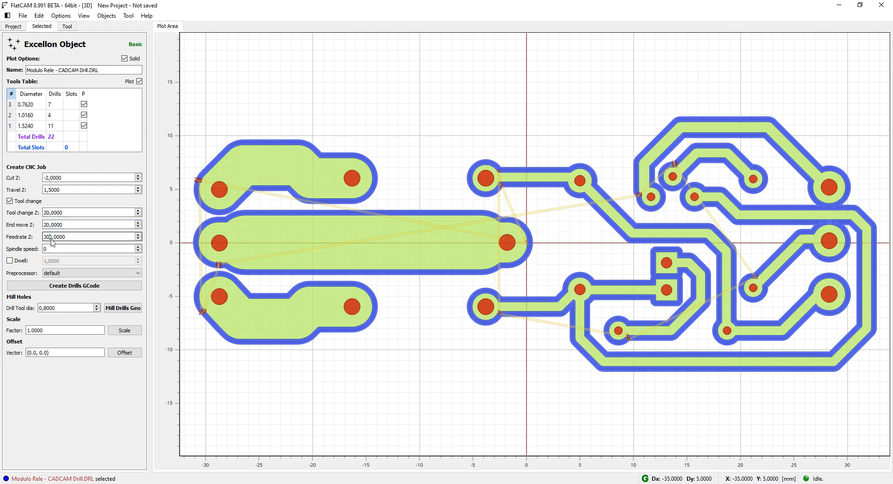
pyautogui.moveTo(51, 237); pyautogui.dragTo(42, 239)
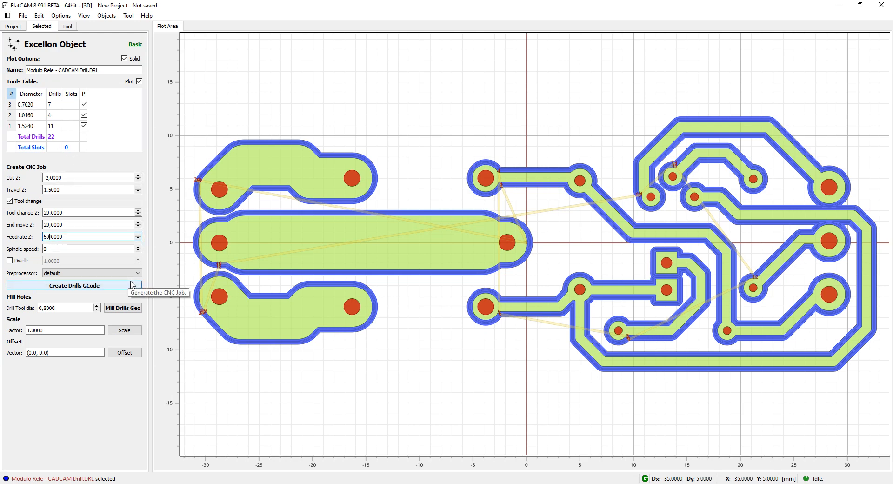
pyautogui.write('60')
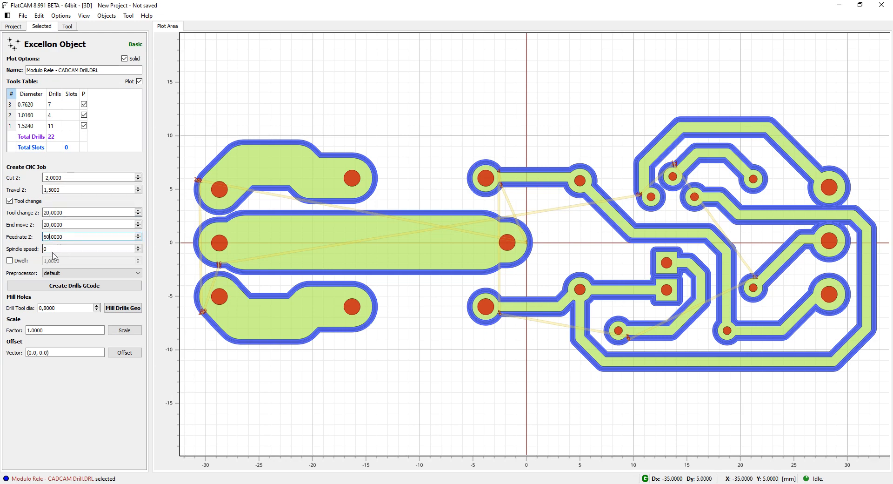
pyautogui.press('Tab')
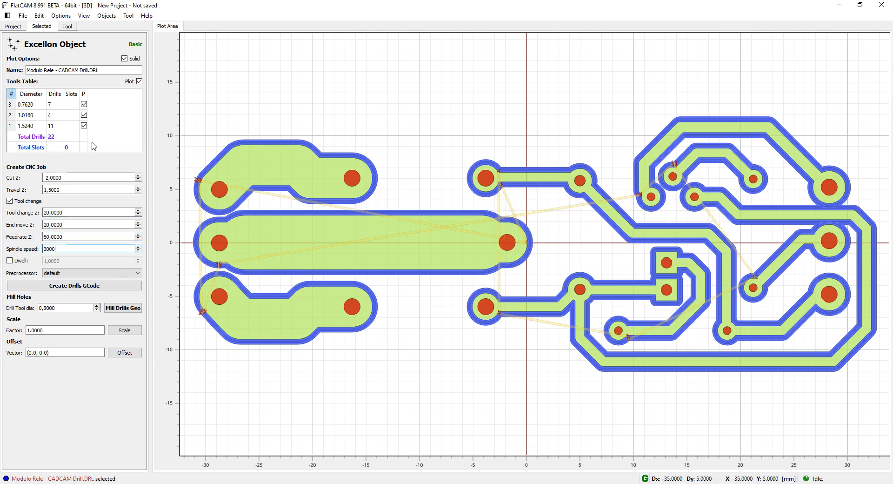
pyautogui.click(82, 291)
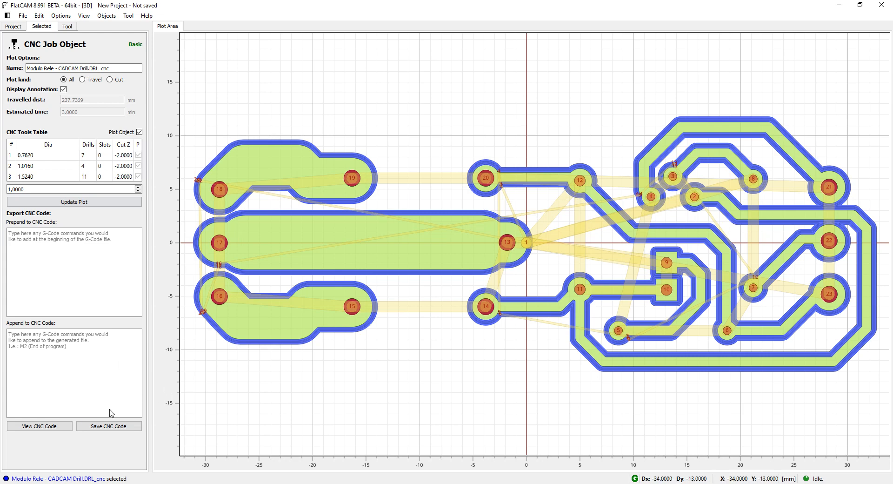
# View the drilling job's CNC code and examine its tool change blocks and drill coordinates
pyautogui.click(44, 427)
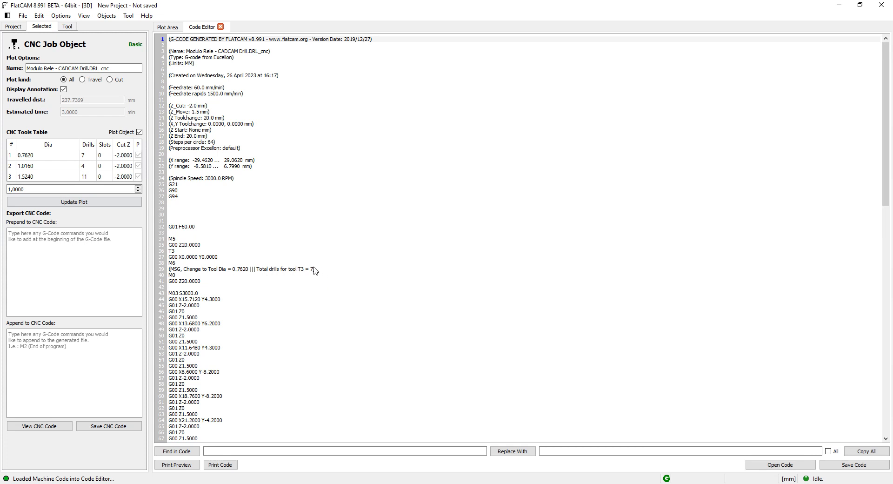
pyautogui.scroll(-8, 242, 306)
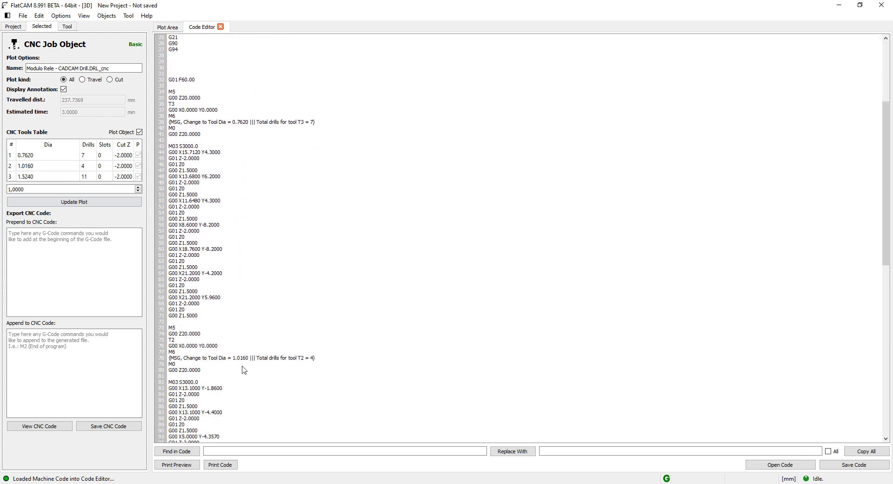
pyautogui.scroll(-2, 253, 363)
pyautogui.scroll(2, 261, 351)
pyautogui.scroll(-9, 269, 249)
pyautogui.scroll(-2, 273, 258)
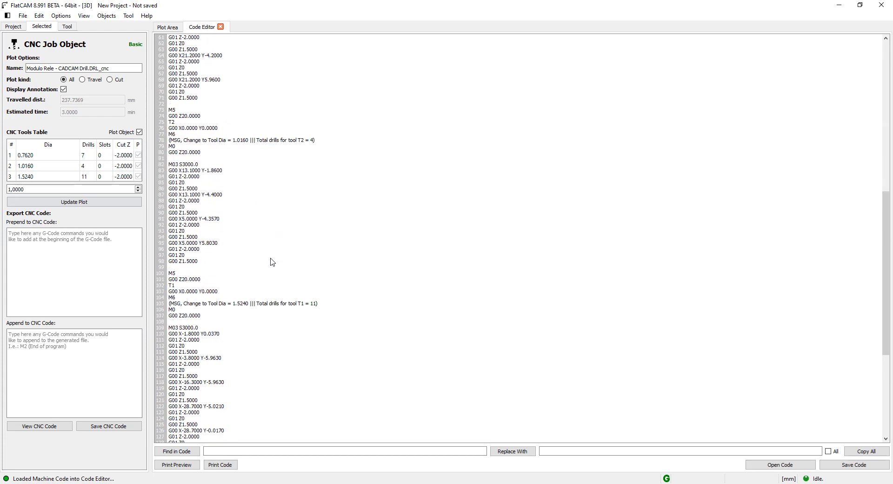
pyautogui.scroll(3, 269, 251)
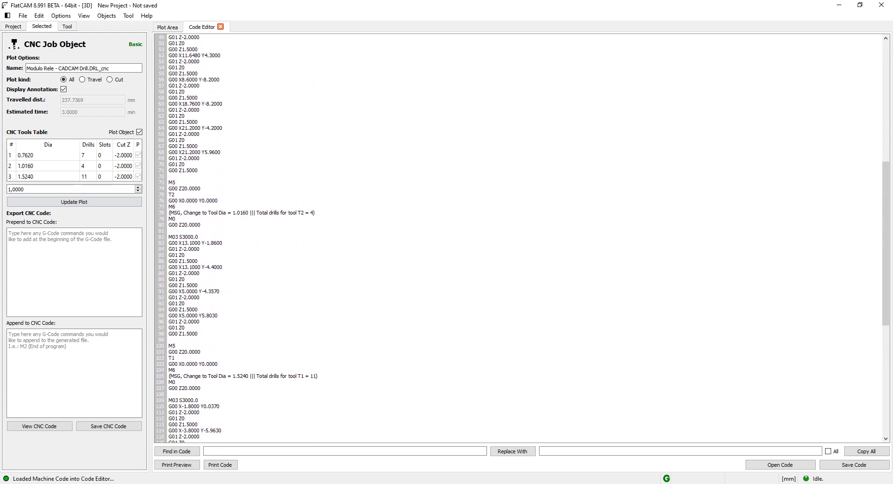
# Save the drilling job's CNC code as Furação.nc in the Modulo Rele folder
pyautogui.click(111, 427)
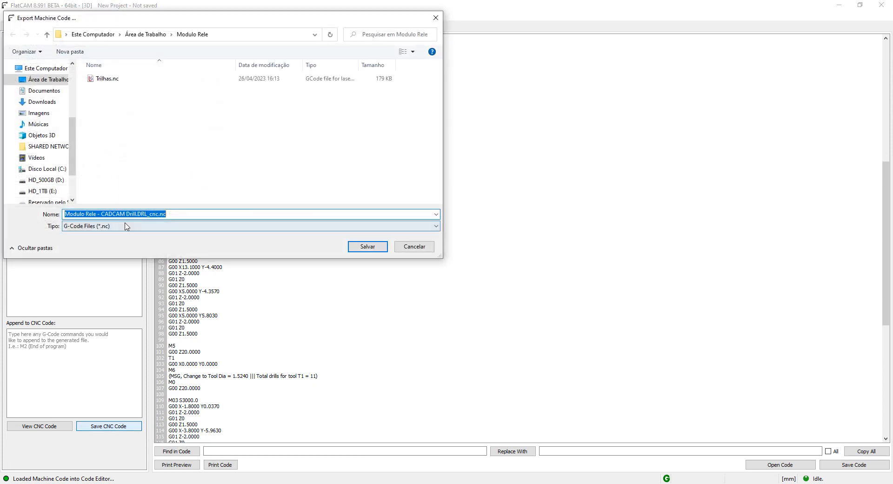
pyautogui.moveTo(158, 213); pyautogui.dragTo(52, 224)
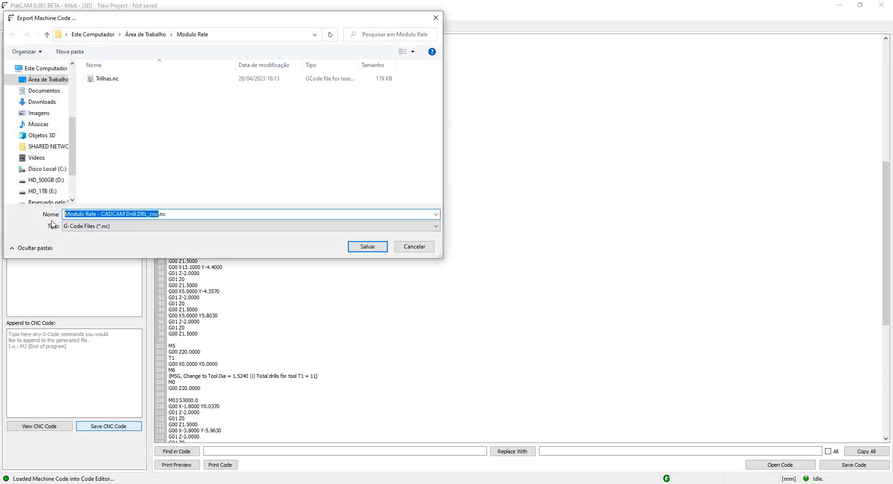
pyautogui.write('Fu')
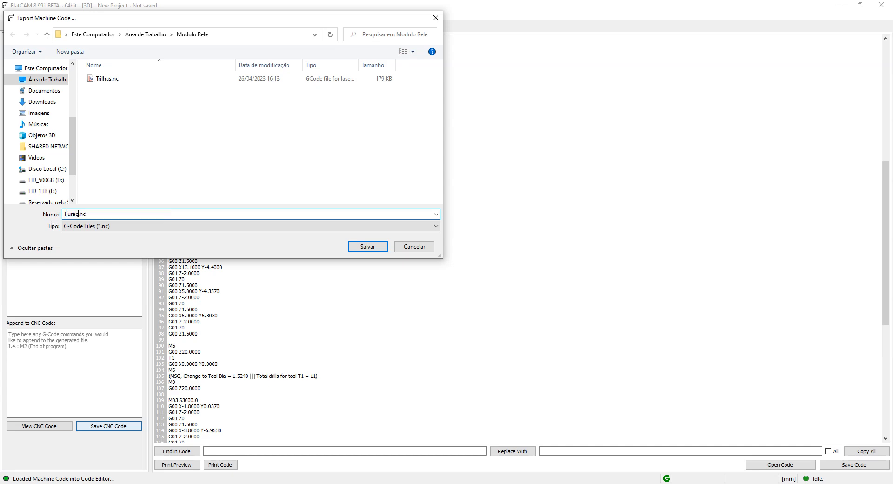
pyautogui.write('ração')
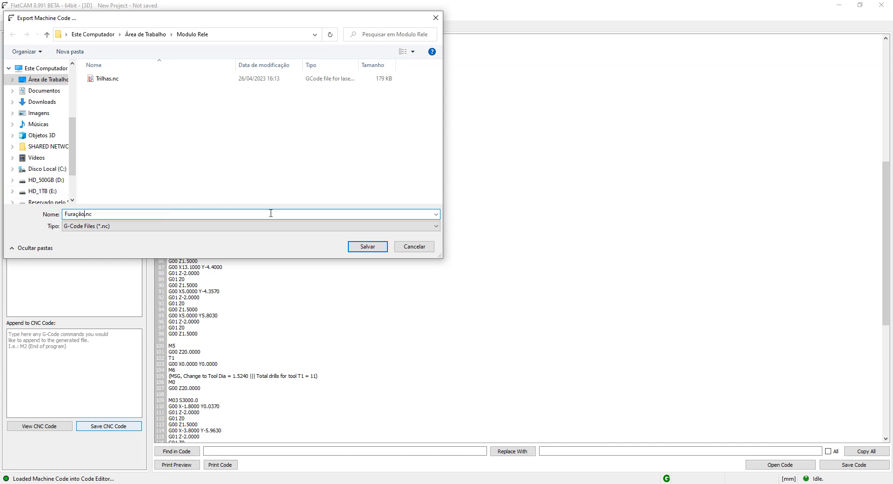
pyautogui.click(371, 247)
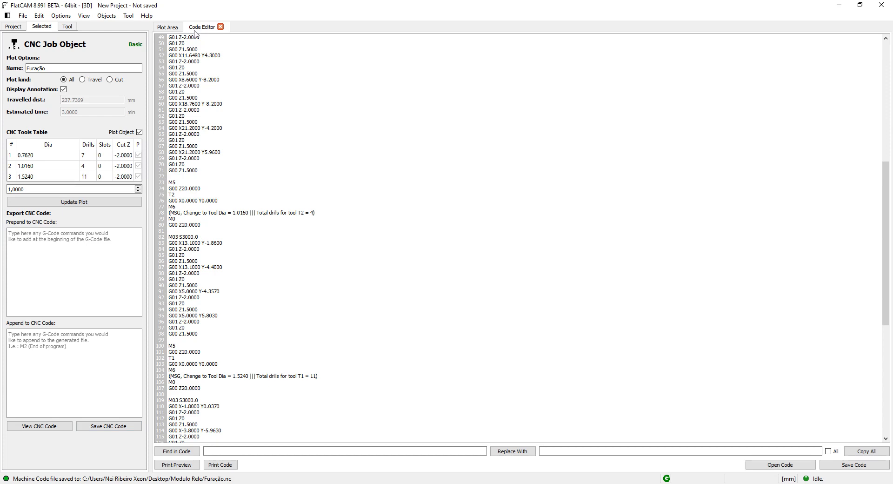
# Return to the plot, show the original Bottom Copper Gerber and hide its edited copy
pyautogui.click(168, 27)
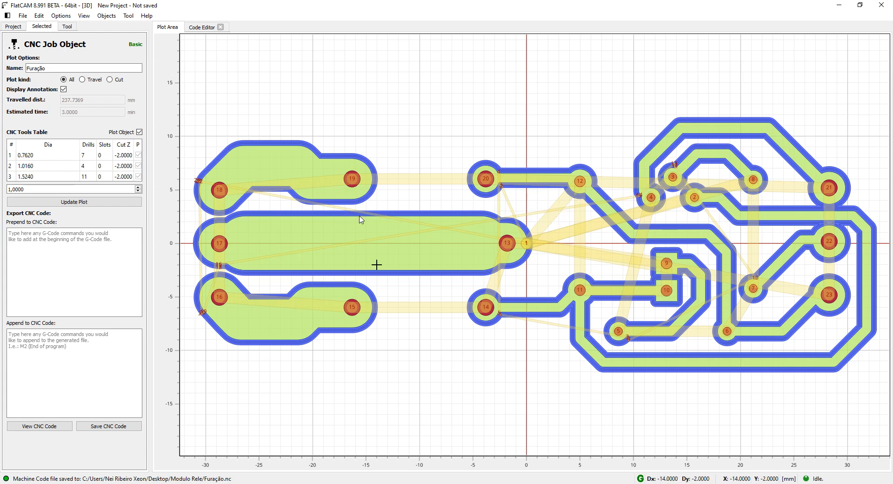
pyautogui.click(14, 27)
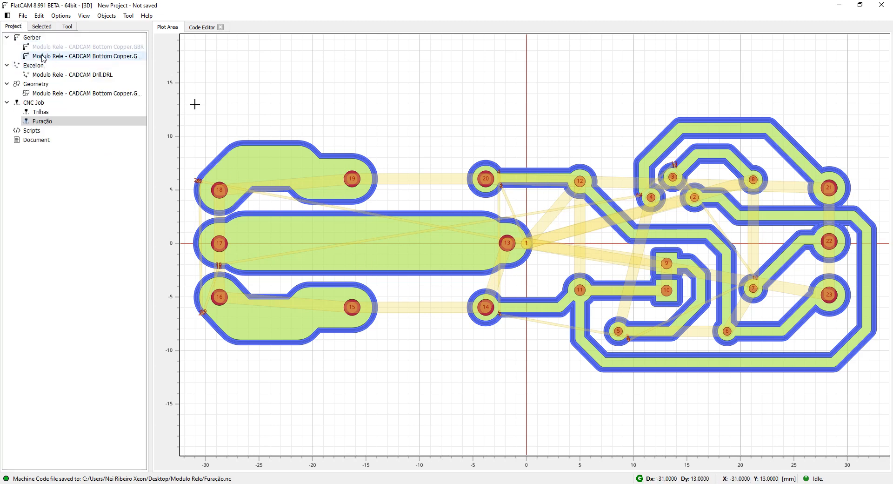
pyautogui.rightClick(57, 48)
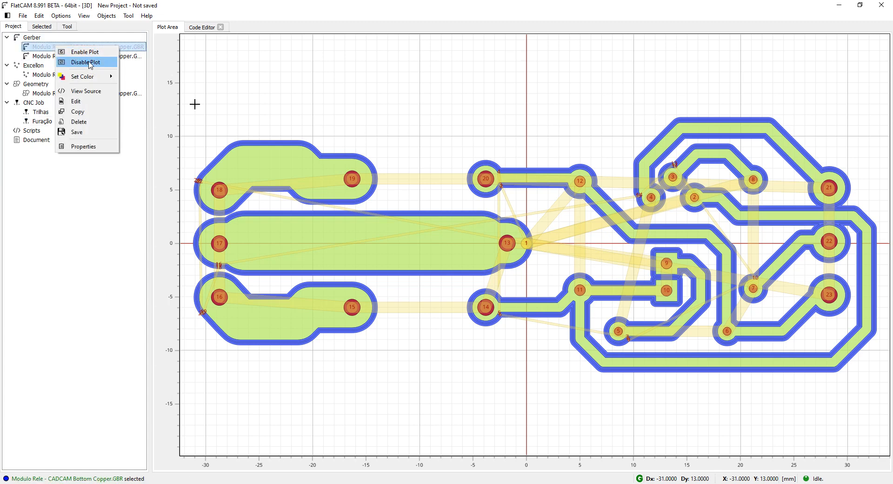
pyautogui.click(86, 52)
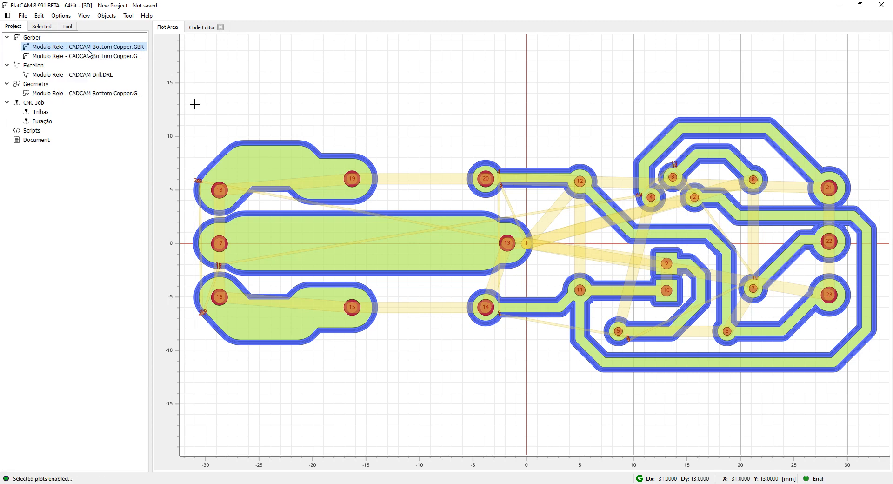
pyautogui.rightClick(74, 56)
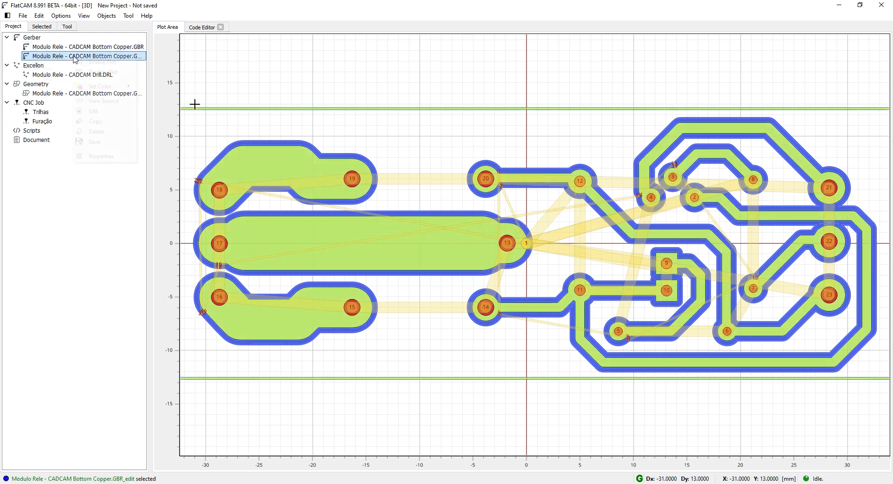
pyautogui.click(96, 74)
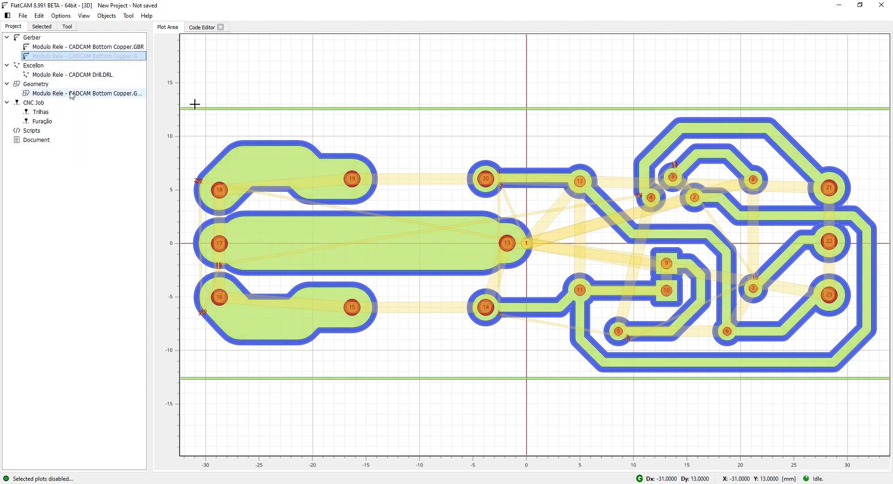
# Disable the plots of the Excellon drill object and the bottom copper isolation geometry
pyautogui.rightClick(75, 76)
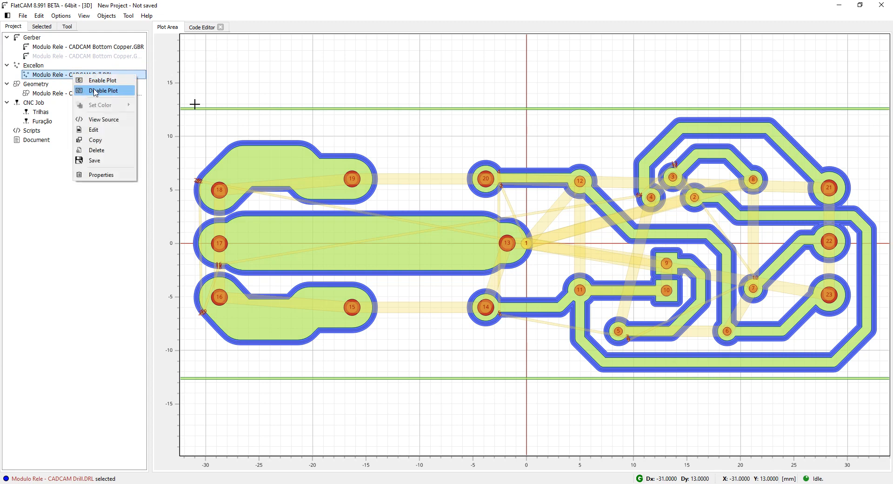
pyautogui.click(96, 90)
pyautogui.rightClick(70, 96)
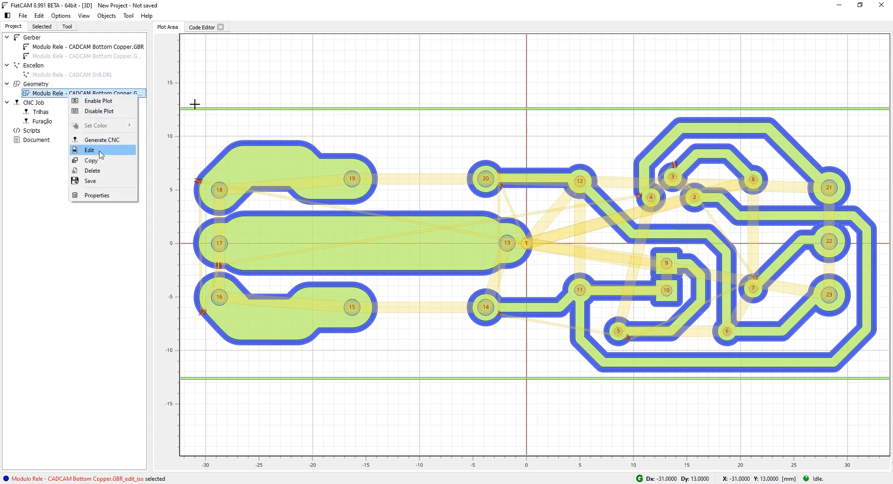
pyautogui.click(106, 111)
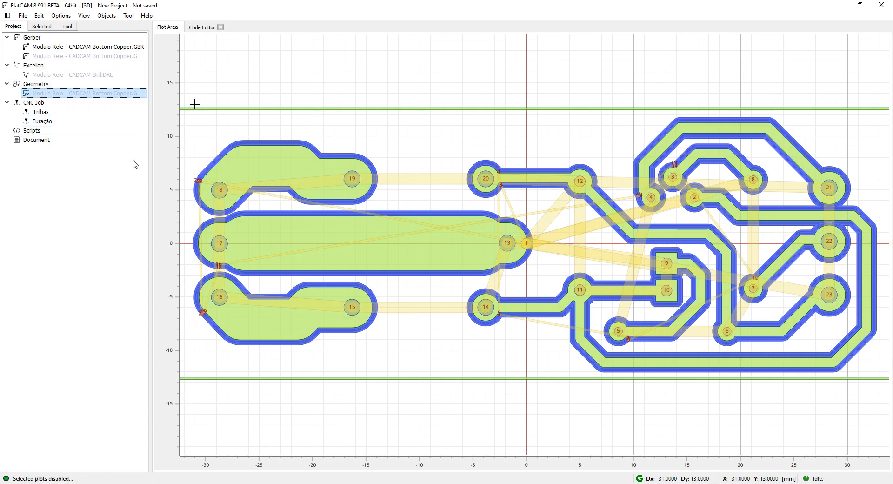
# Disable the plots of the Trilhas and Furação CNC jobs and look over the original copper layer with its board outline
pyautogui.rightClick(49, 114)
pyautogui.click(86, 131)
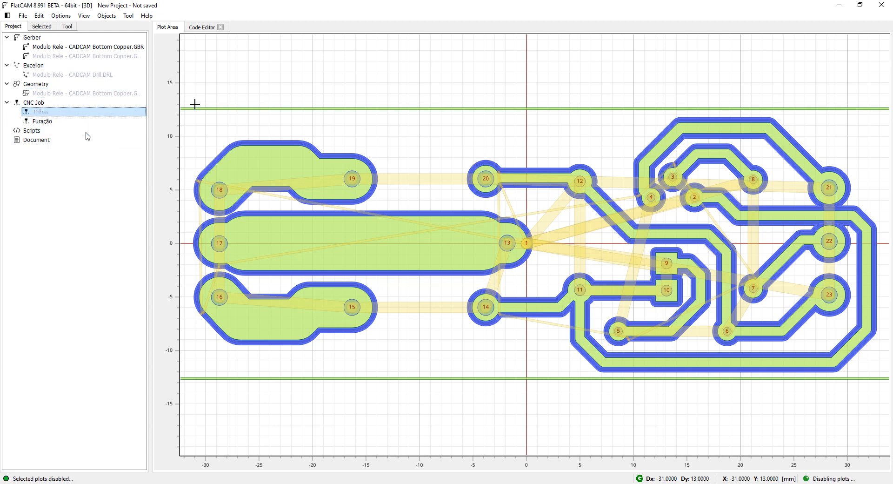
pyautogui.rightClick(55, 125)
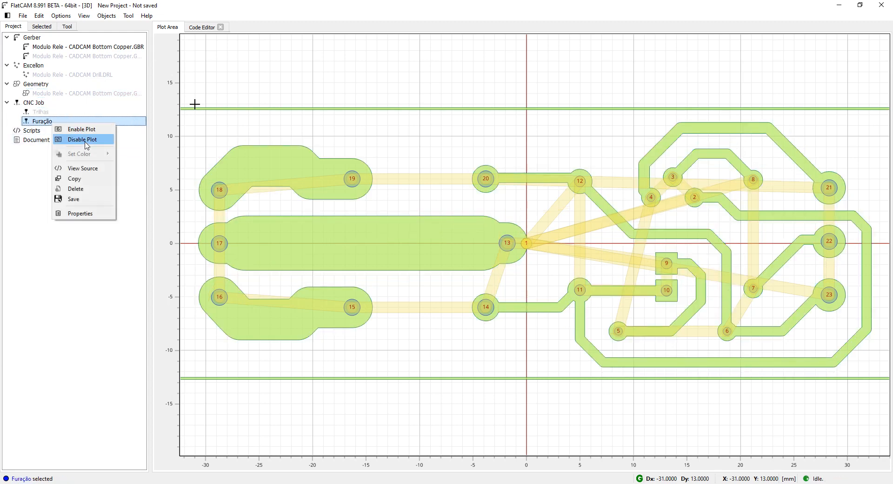
pyautogui.click(87, 140)
pyautogui.scroll(1, 400, 184)
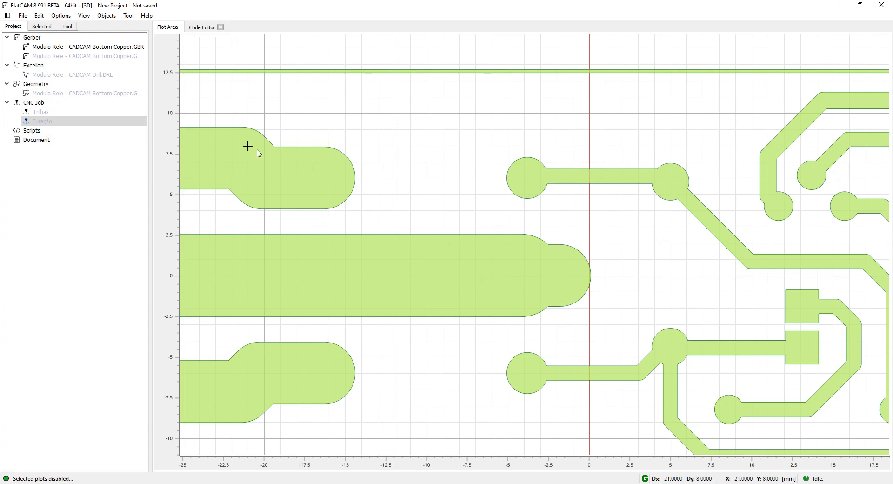
pyautogui.scroll(1, 332, 182)
pyautogui.scroll(-1, 336, 182)
pyautogui.scroll(-2, 465, 214)
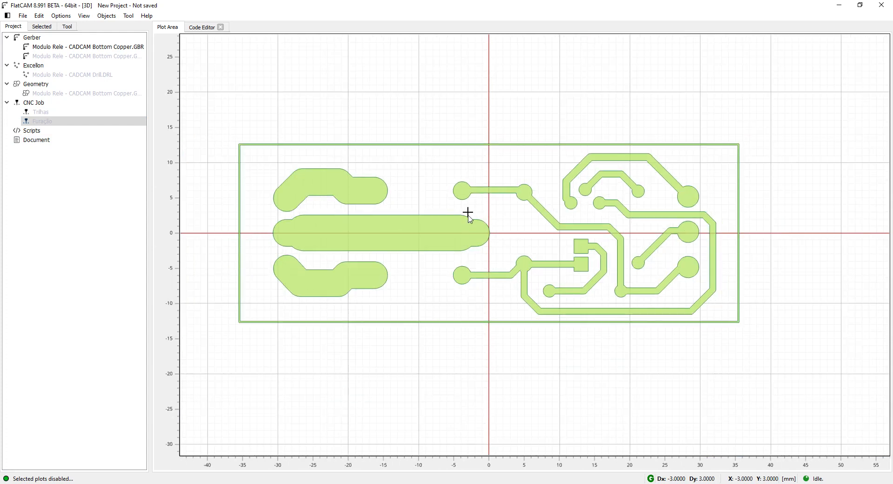
# Open the original Bottom Copper Gerber for editing and delete apertures 10 through 19, keeping only board outline aperture 70
pyautogui.scroll(1, 466, 213)
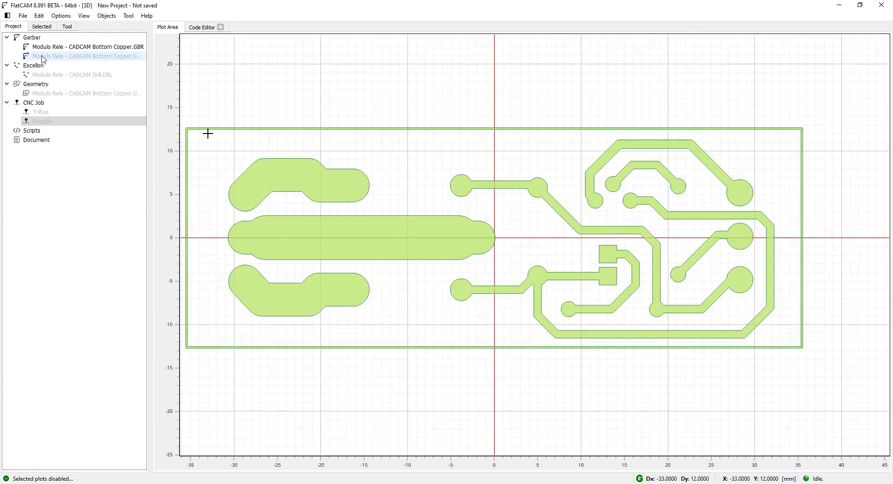
pyautogui.rightClick(95, 50)
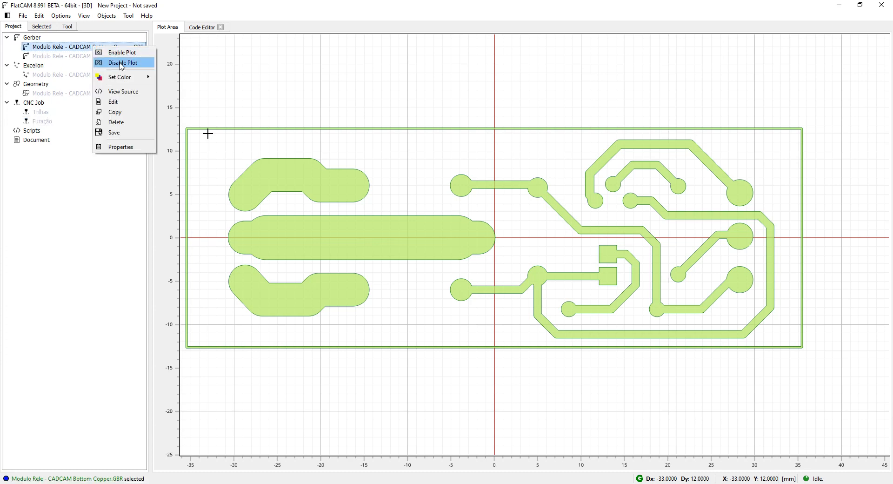
pyautogui.click(116, 101)
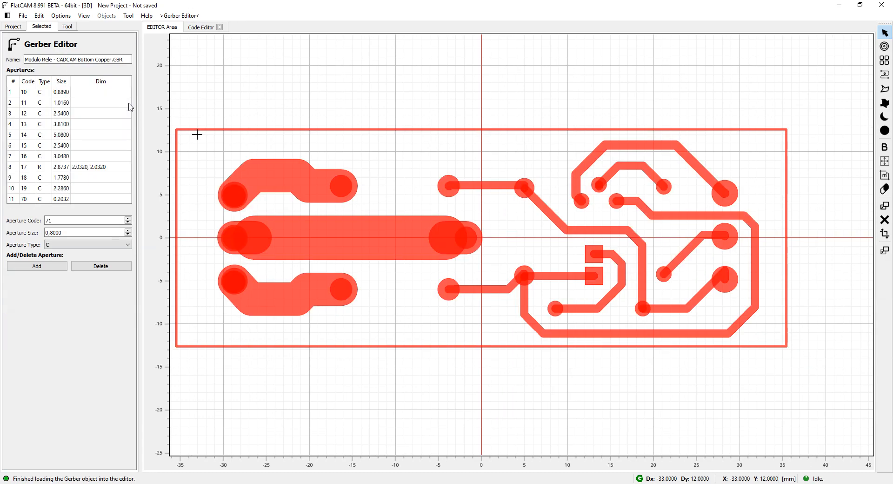
pyautogui.click(13, 82)
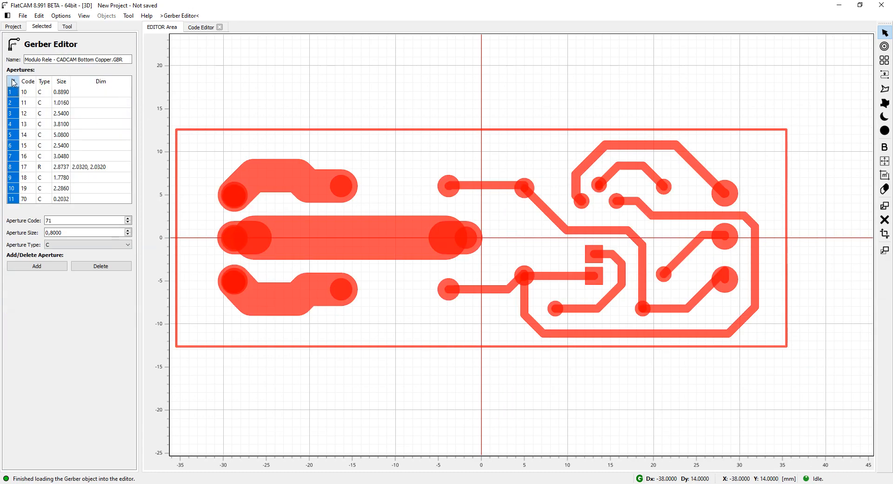
pyautogui.click(13, 199)
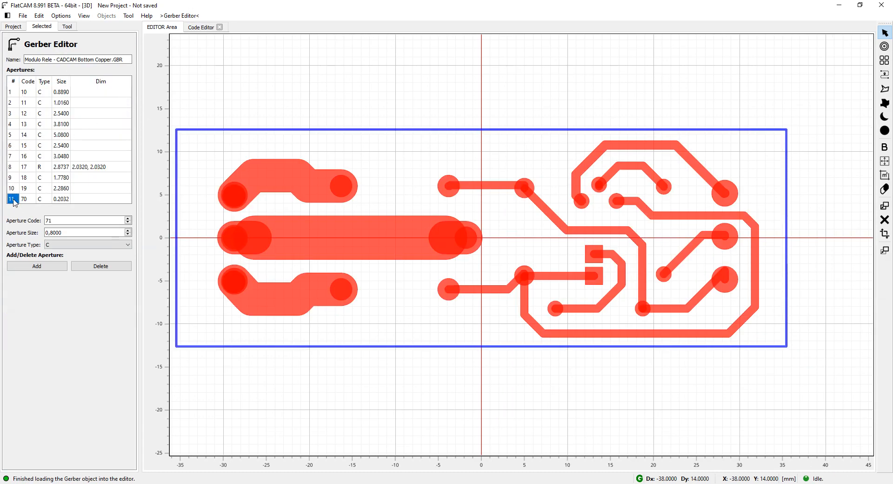
pyautogui.click(14, 92)
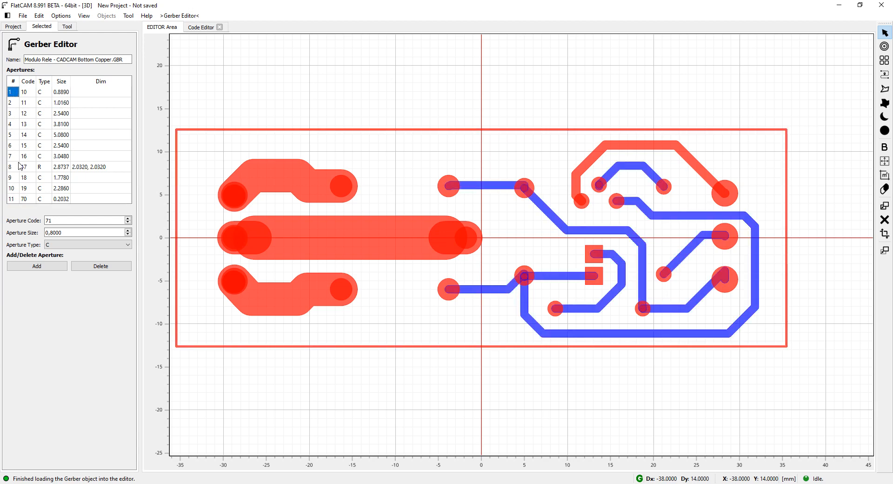
pyautogui.keyDown('shift'); pyautogui.click(14, 188); pyautogui.keyUp('shift')
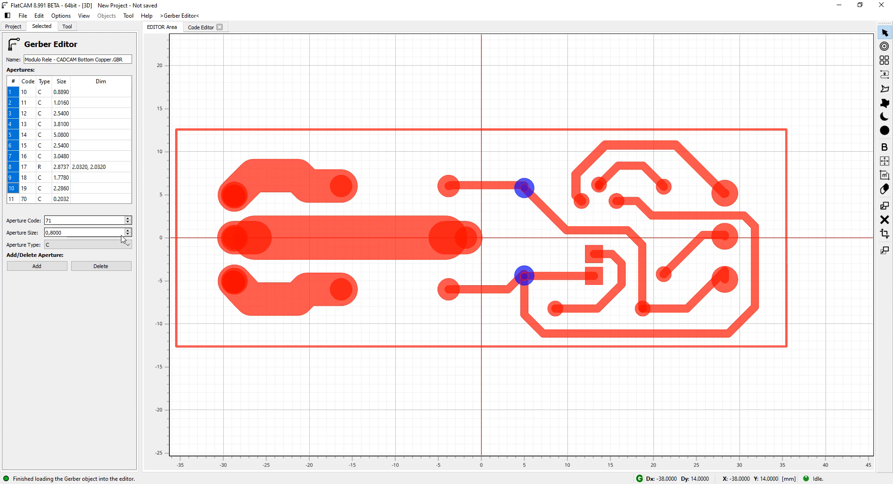
pyautogui.click(110, 271)
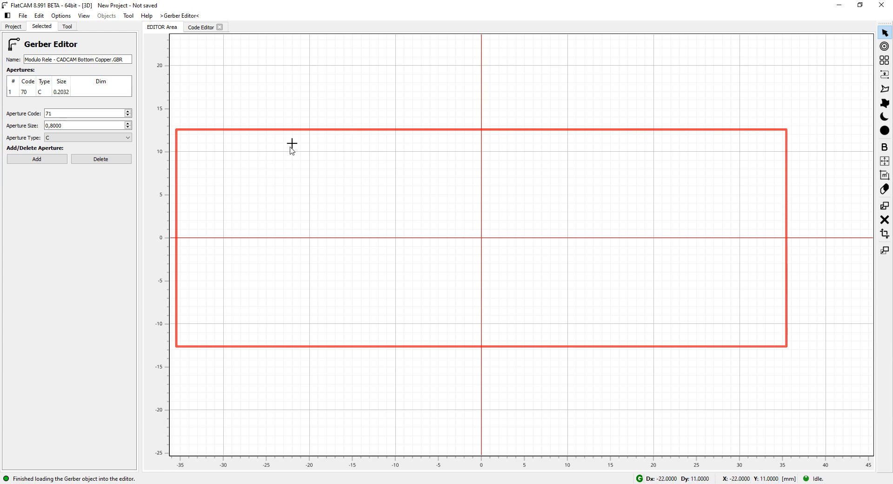
# Close the Gerber editor and save the edited object containing only the board outline
pyautogui.click(39, 15)
pyautogui.click(63, 40)
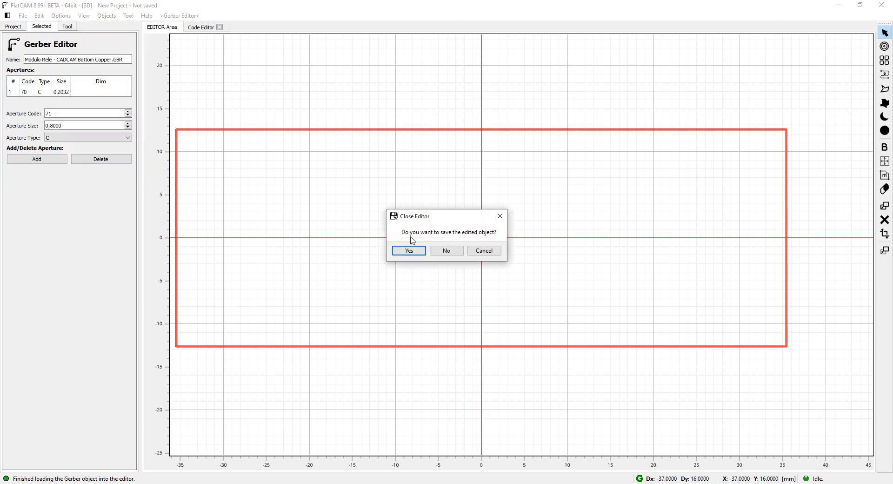
pyautogui.click(411, 252)
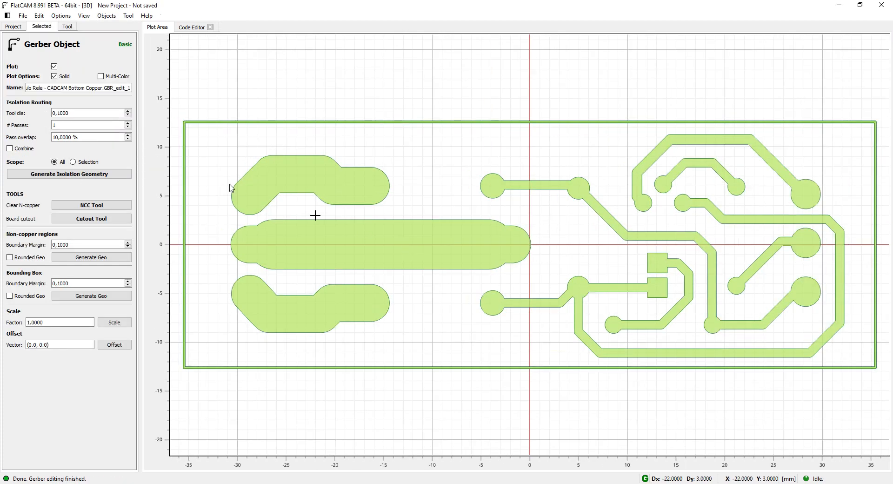
# Disable the plot of the original Bottom Copper Gerber in the project
pyautogui.click(19, 28)
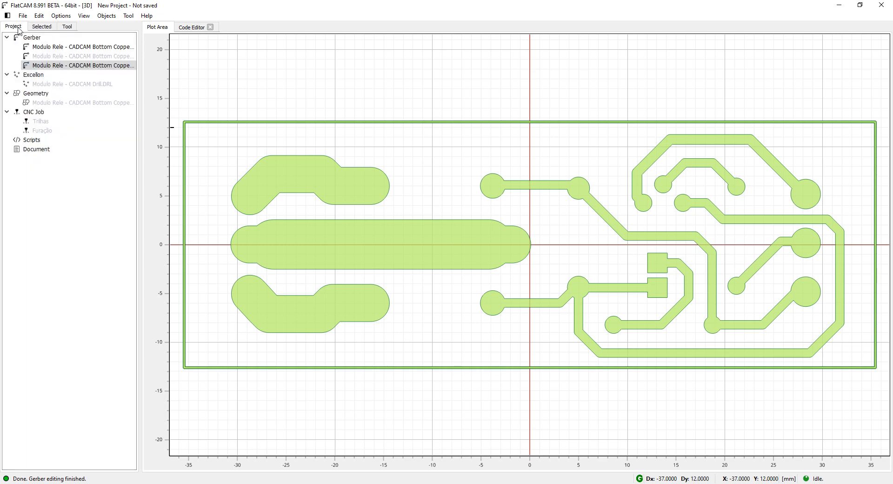
pyautogui.rightClick(92, 47)
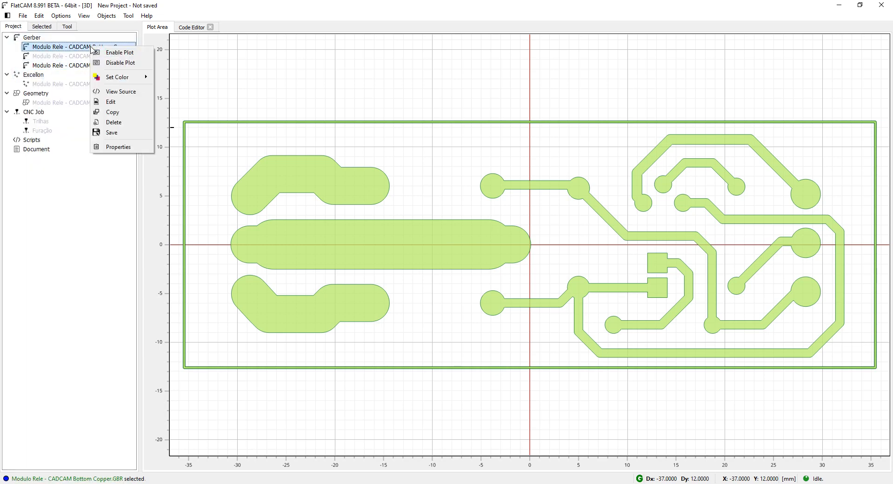
pyautogui.click(121, 63)
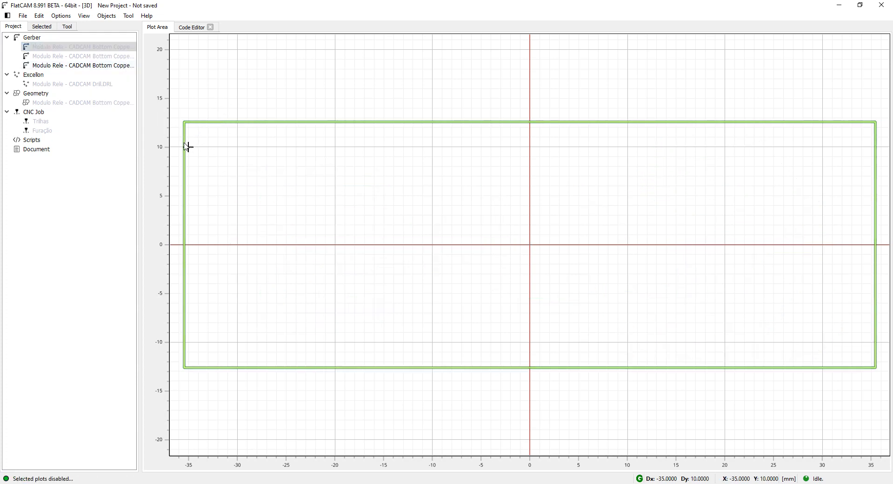
# Try to convert the GBR_edit_1 outline Gerber with Join Geo/Gerber/Exc -> Geo
pyautogui.click(65, 69)
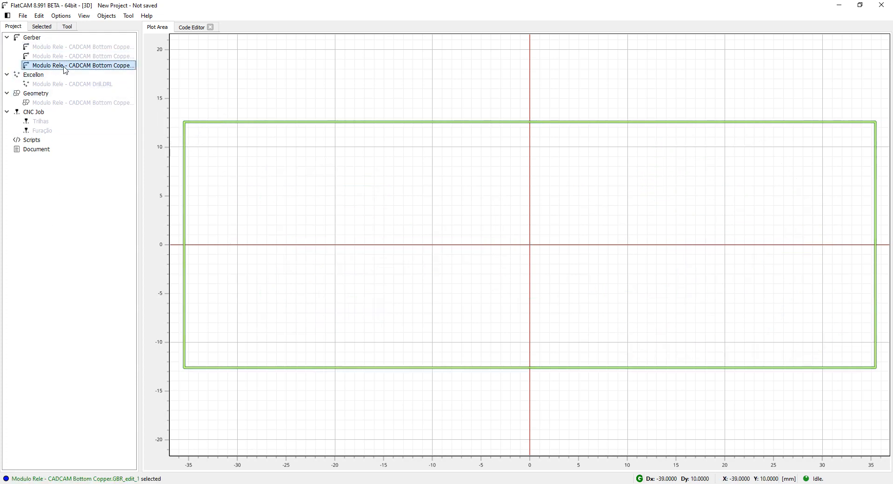
pyautogui.click(65, 18)
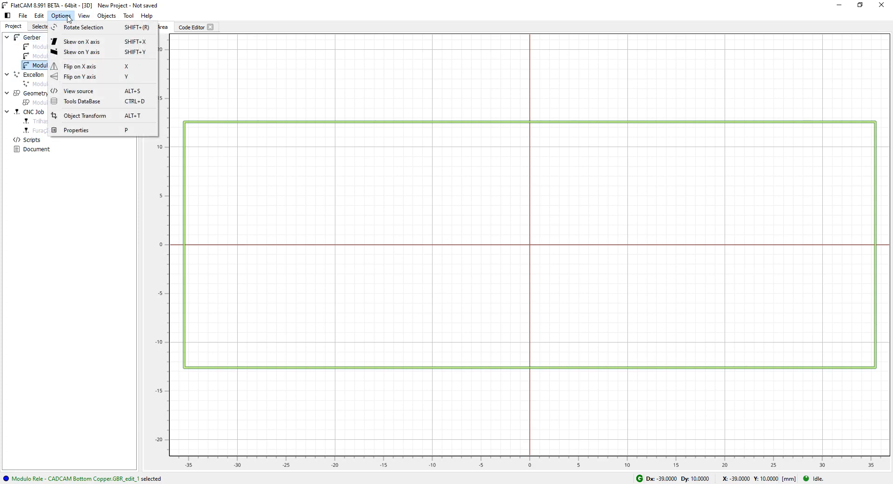
pyautogui.click(89, 18)
pyautogui.click(107, 17)
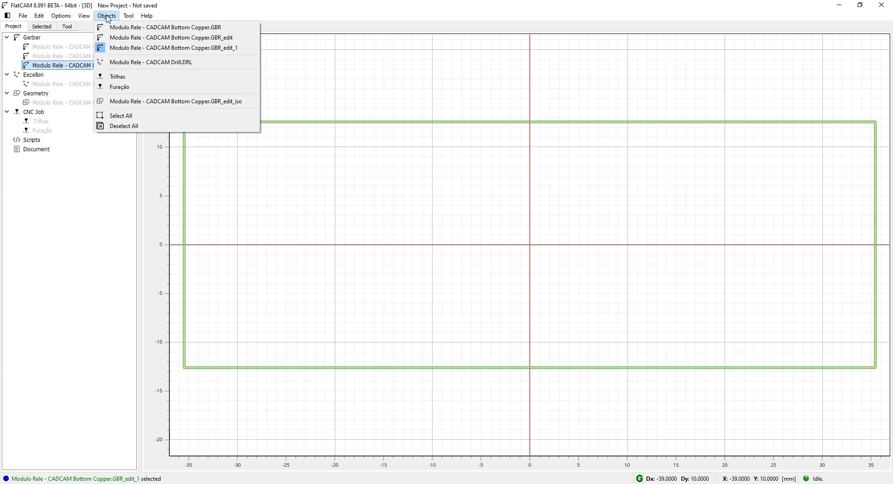
pyautogui.moveTo(129, 18)
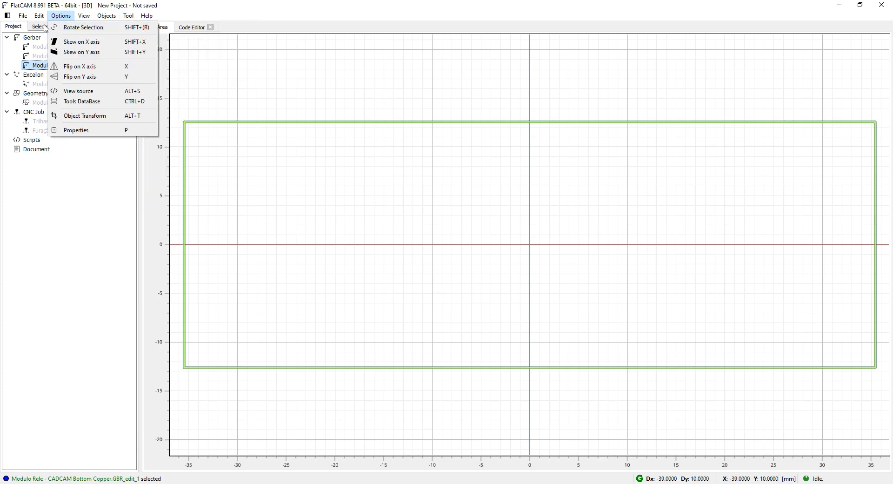
pyautogui.moveTo(42, 18)
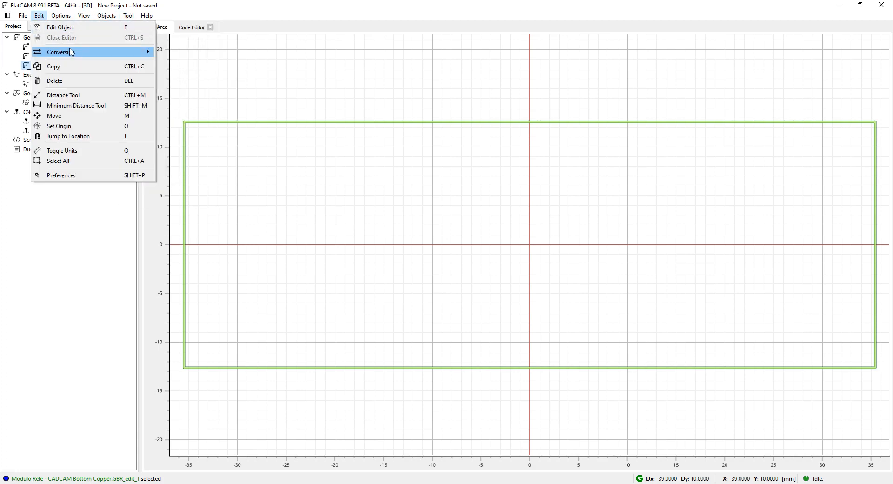
pyautogui.moveTo(71, 52)
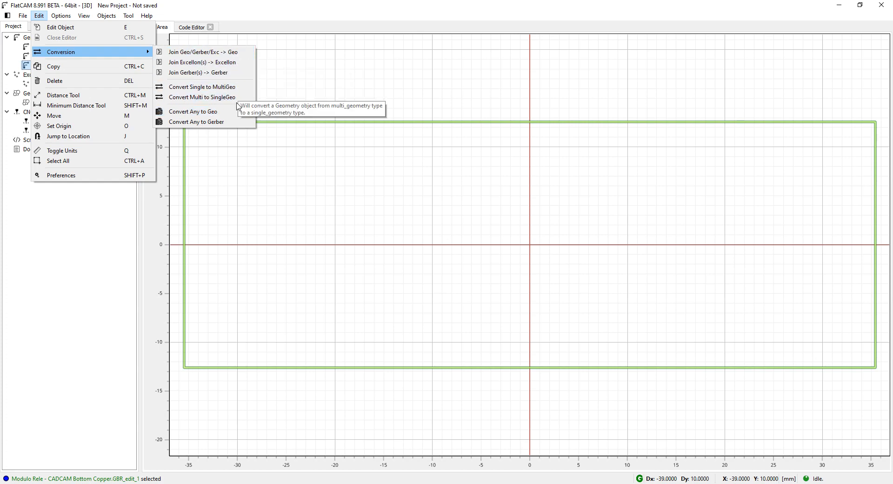
pyautogui.click(242, 57)
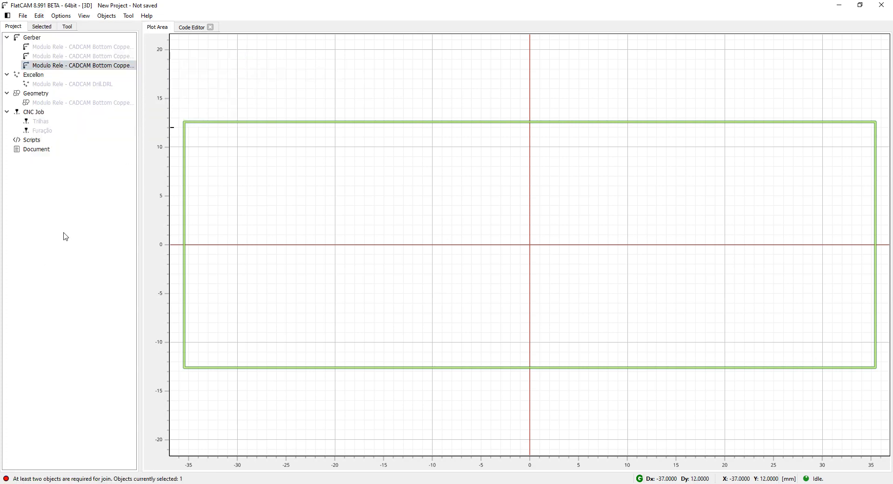
pyautogui.click(94, 66)
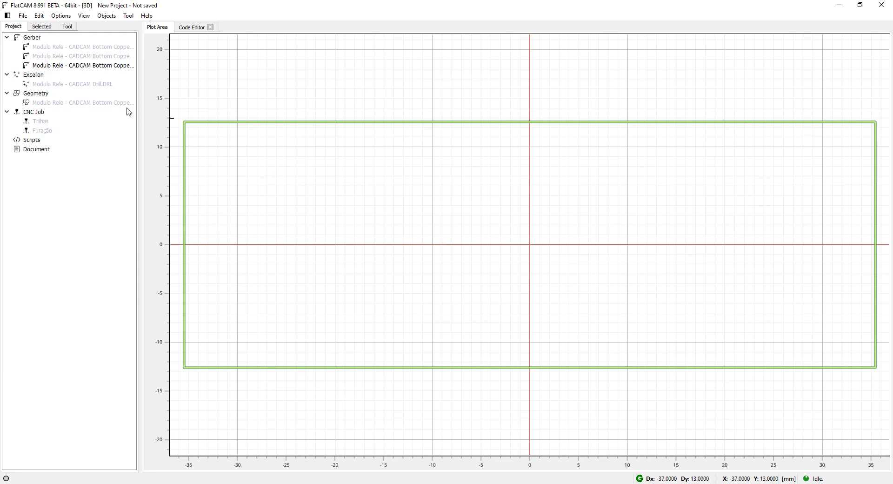
pyautogui.rightClick(53, 68)
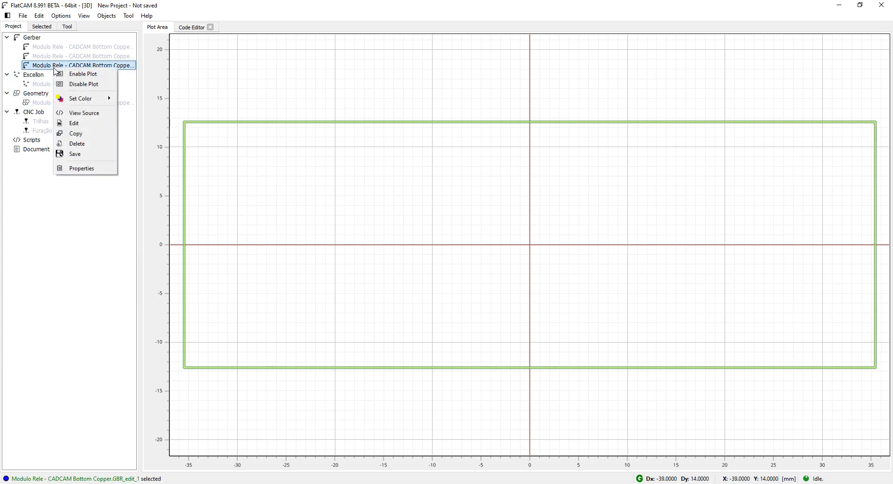
pyautogui.click(74, 123)
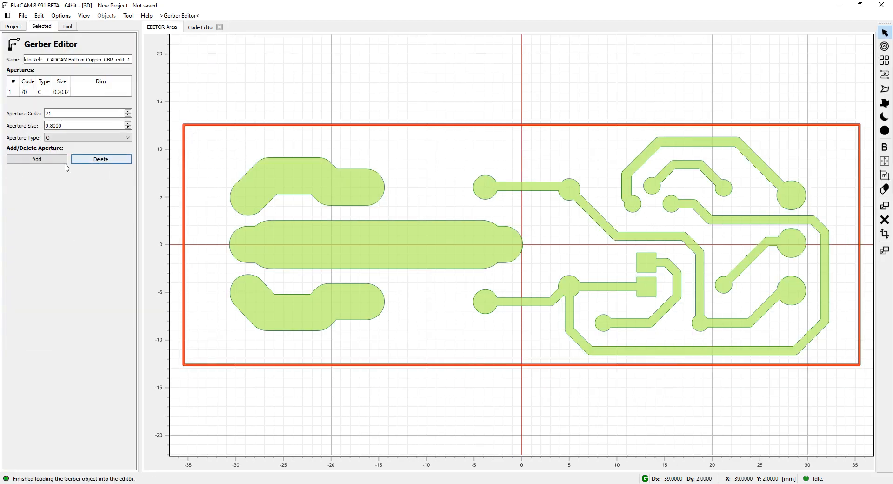
pyautogui.click(39, 15)
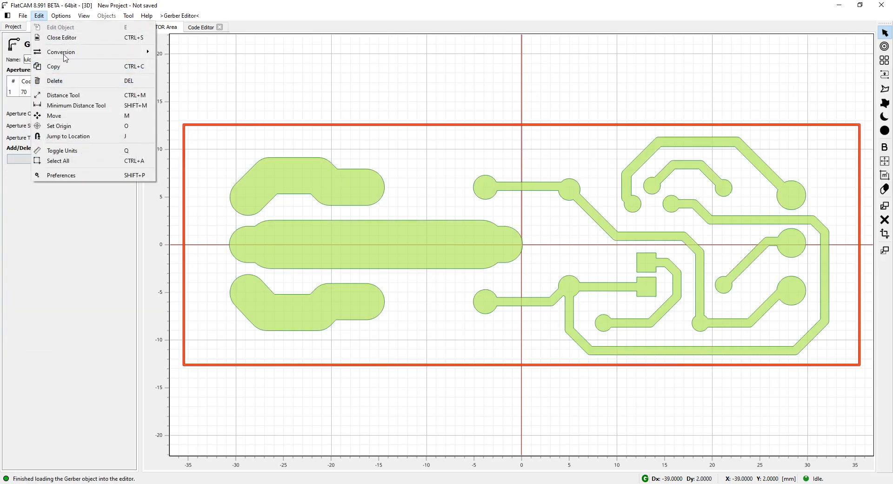
pyautogui.click(61, 37)
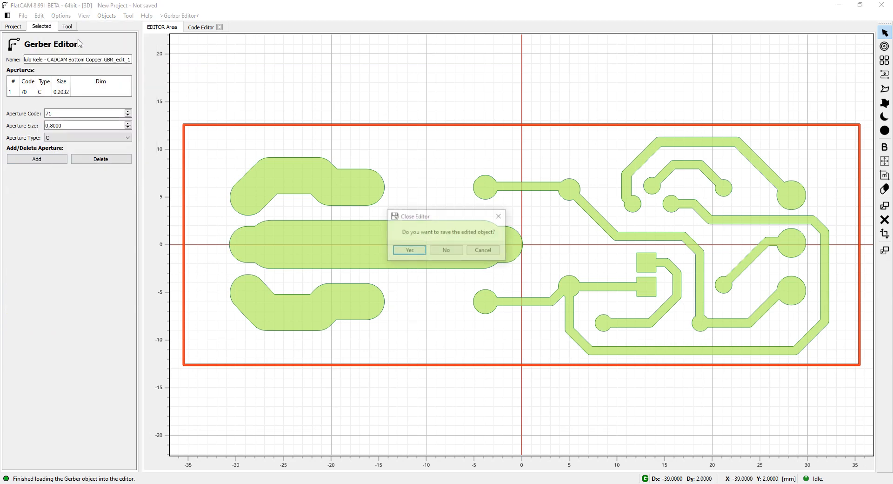
pyautogui.click(446, 250)
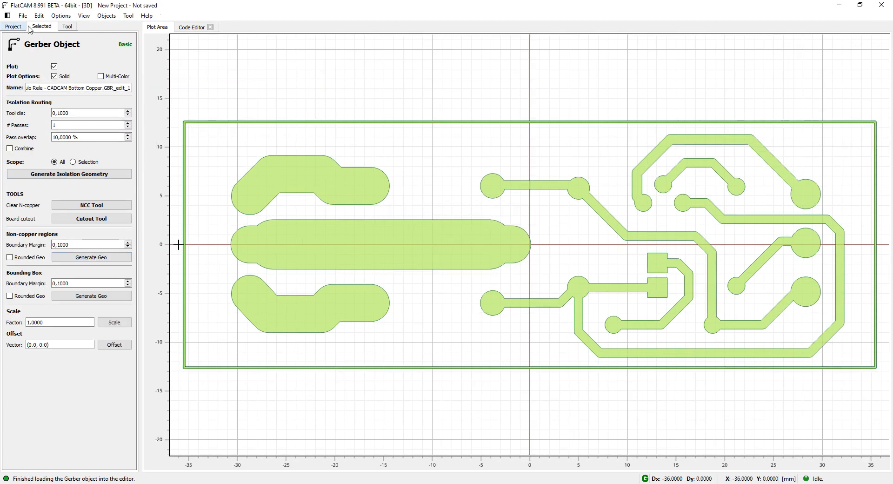
pyautogui.click(13, 26)
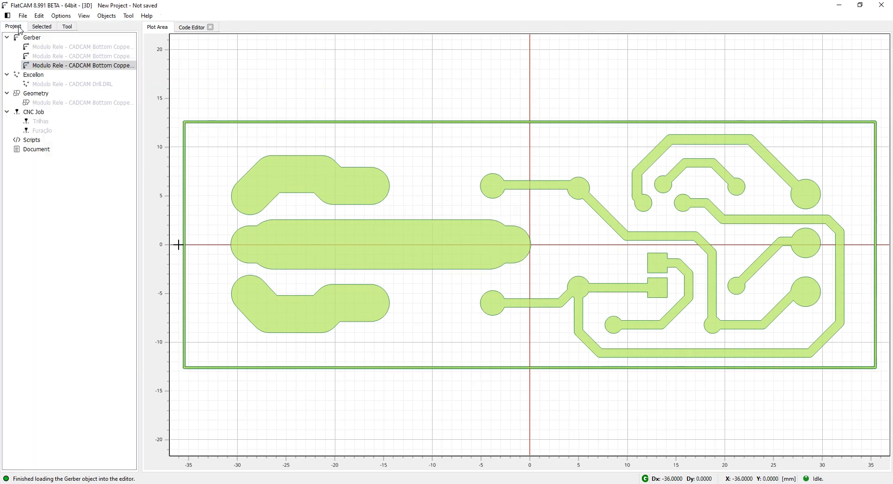
# Set the isolation routing tool diameter of the GBR_edit_1 outline Gerber to 1.45 mm
pyautogui.doubleClick(80, 66)
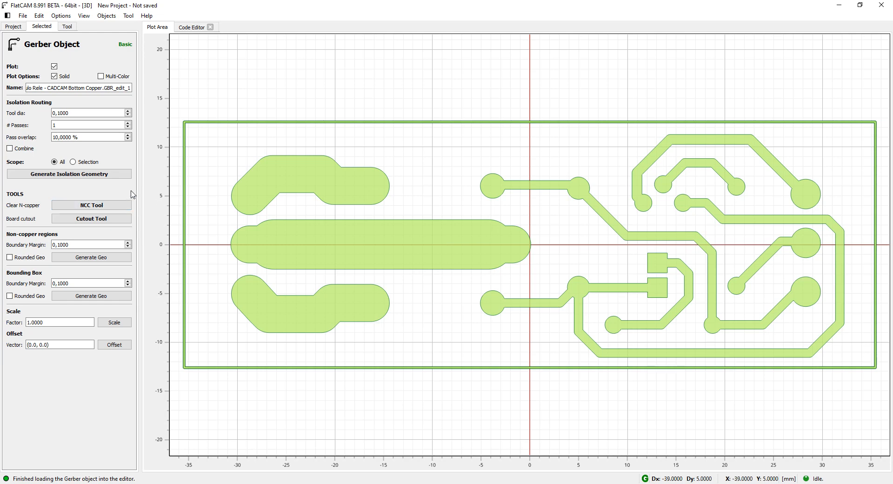
pyautogui.click(72, 116)
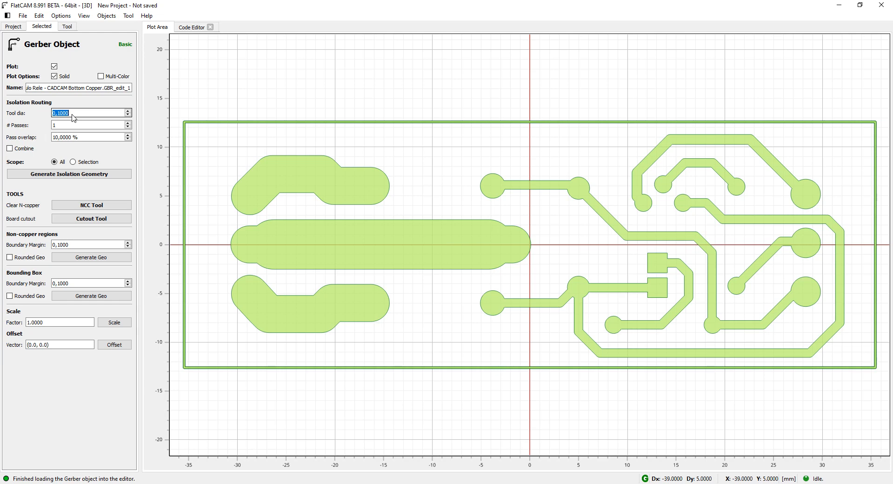
pyautogui.write('1')
pyautogui.click(67, 126)
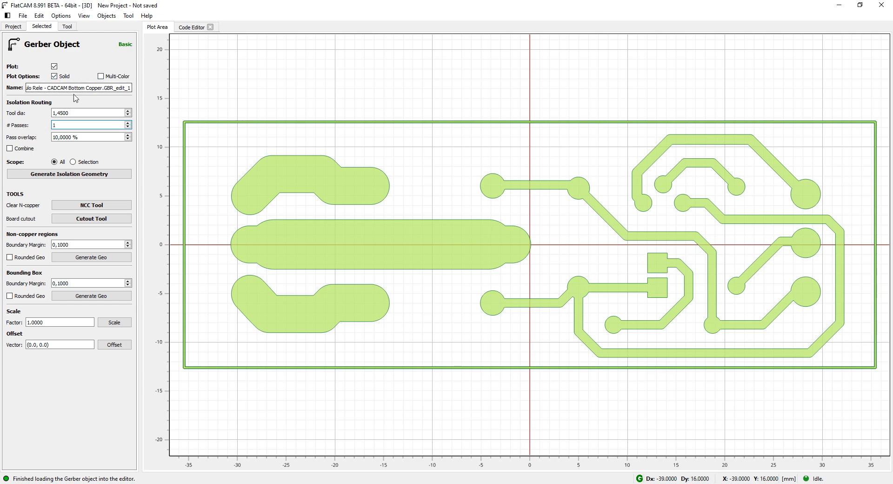
pyautogui.click(20, 27)
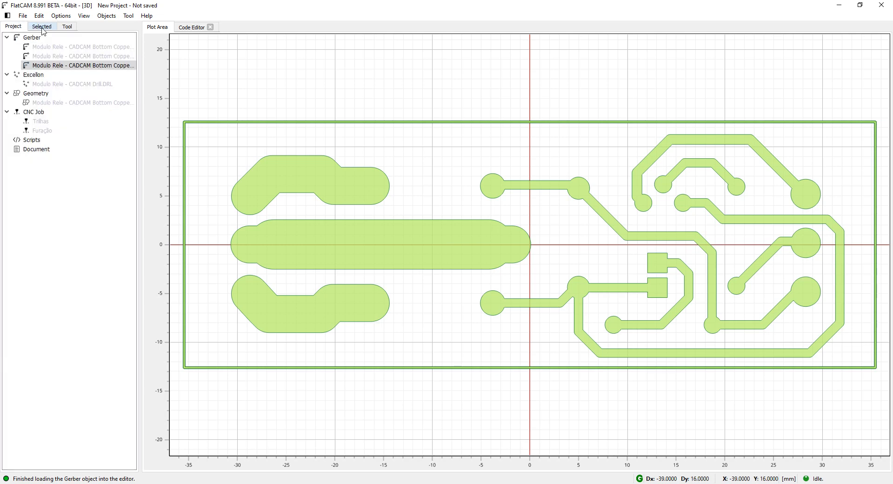
pyautogui.doubleClick(75, 67)
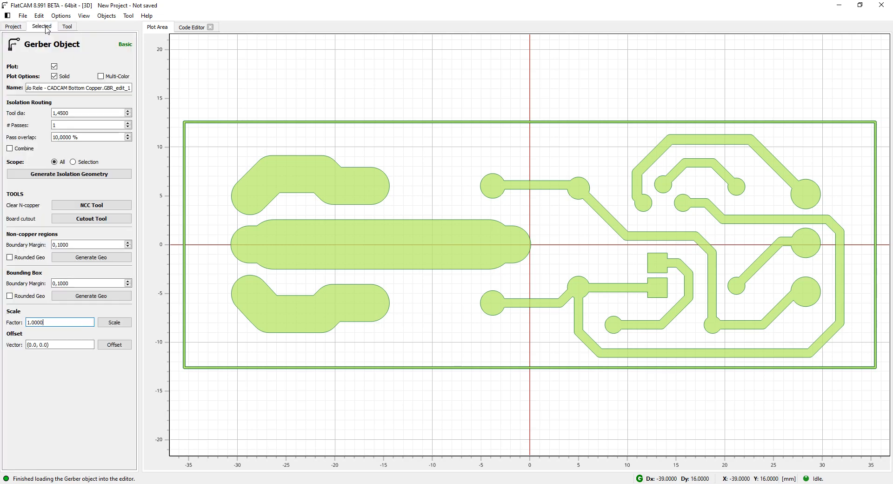
pyautogui.click(13, 26)
pyautogui.doubleClick(60, 67)
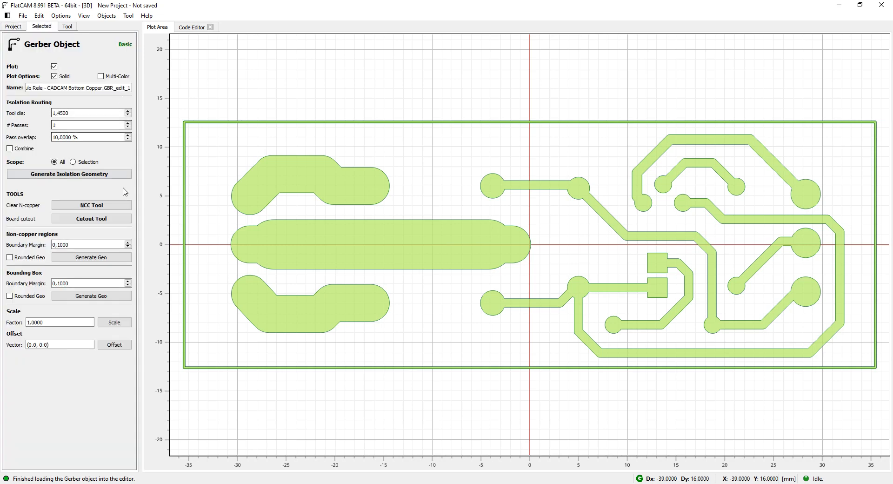
pyautogui.click(21, 28)
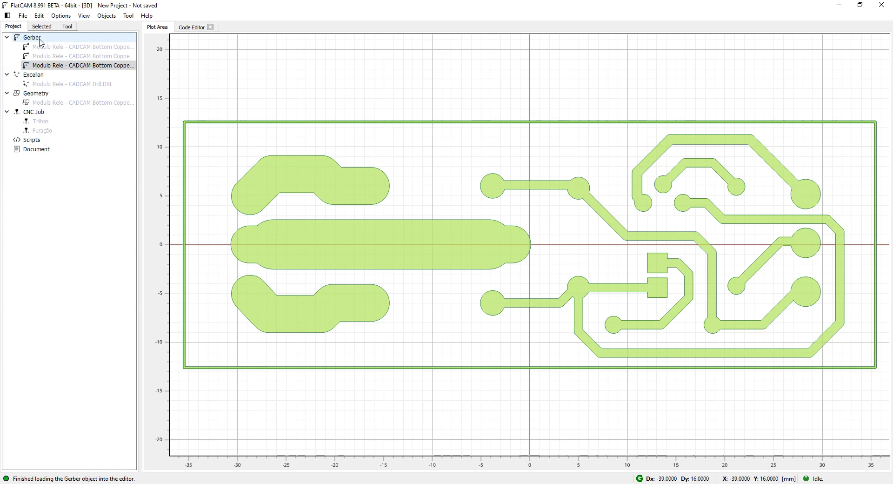
# Open the GBR_edit_1 outline Gerber's properties and start the Cutout Tool for the board
pyautogui.rightClick(65, 65)
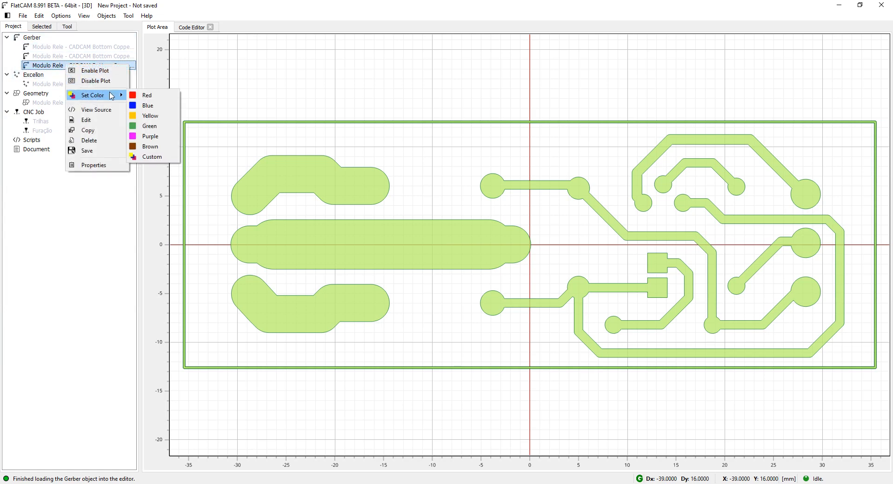
pyautogui.click(58, 240)
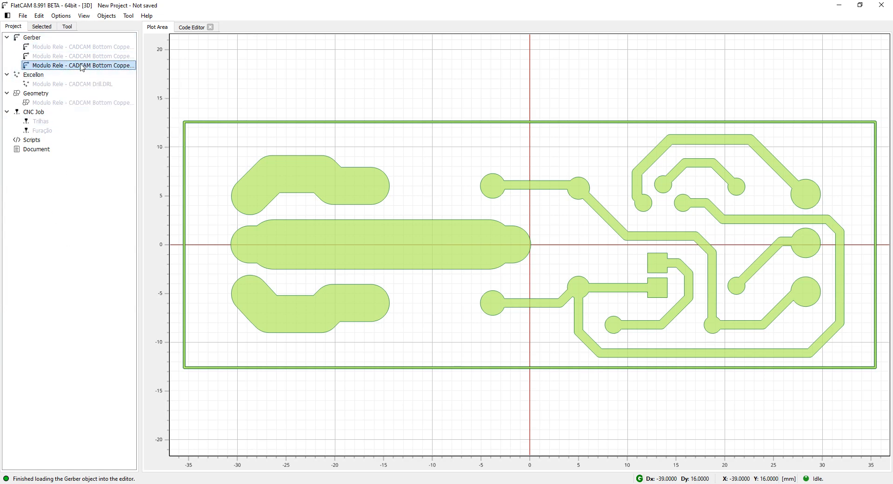
pyautogui.doubleClick(82, 68)
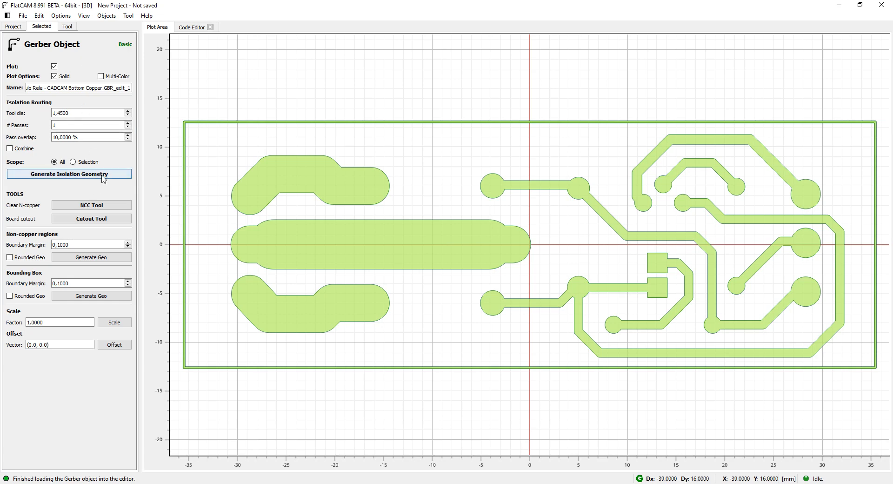
pyautogui.click(116, 175)
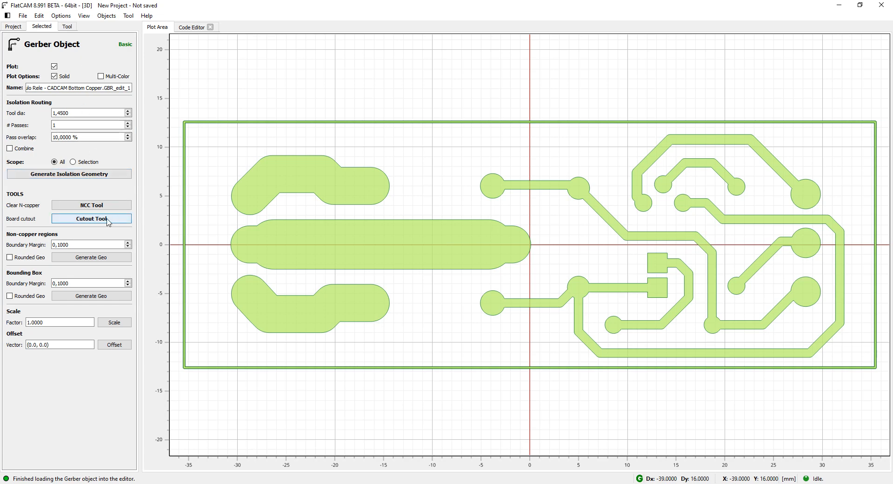
pyautogui.click(92, 218)
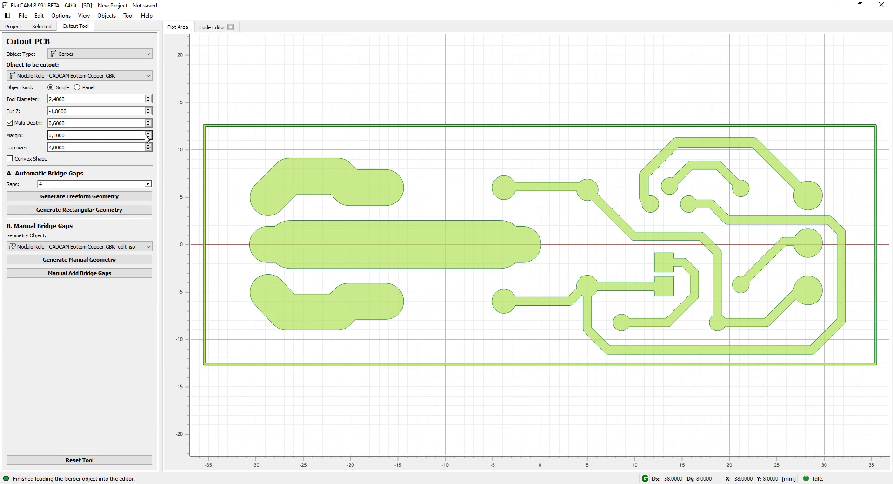
# Set the cutout tool diameter to 1.45 mm
pyautogui.click(71, 99)
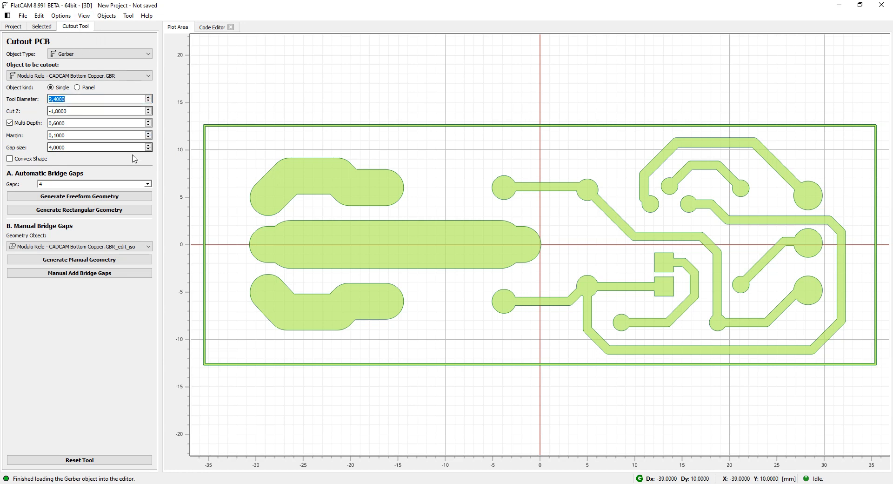
pyautogui.moveTo(53, 99); pyautogui.dragTo(14, 98)
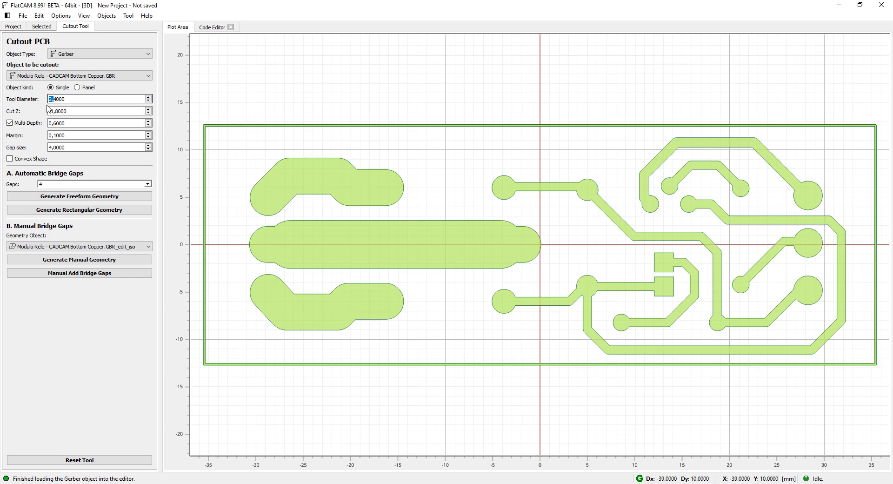
pyautogui.moveTo(69, 99); pyautogui.dragTo(37, 96)
pyautogui.write('1.45')
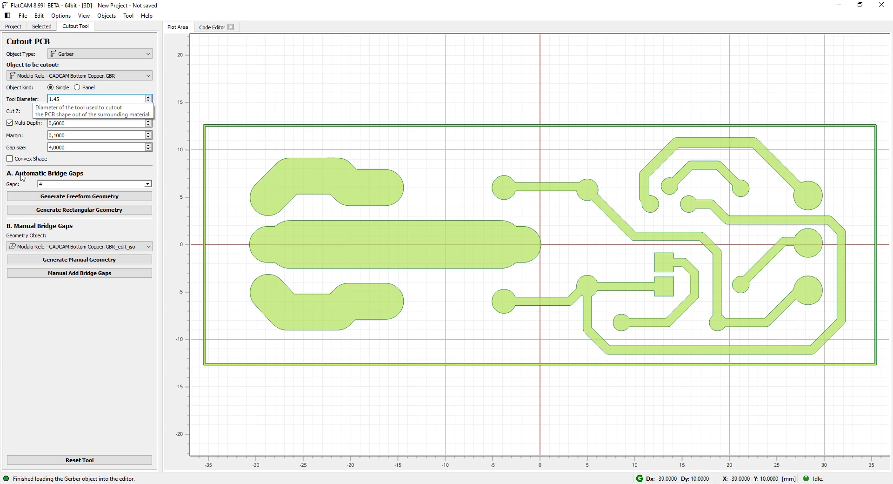
pyautogui.press('Return')
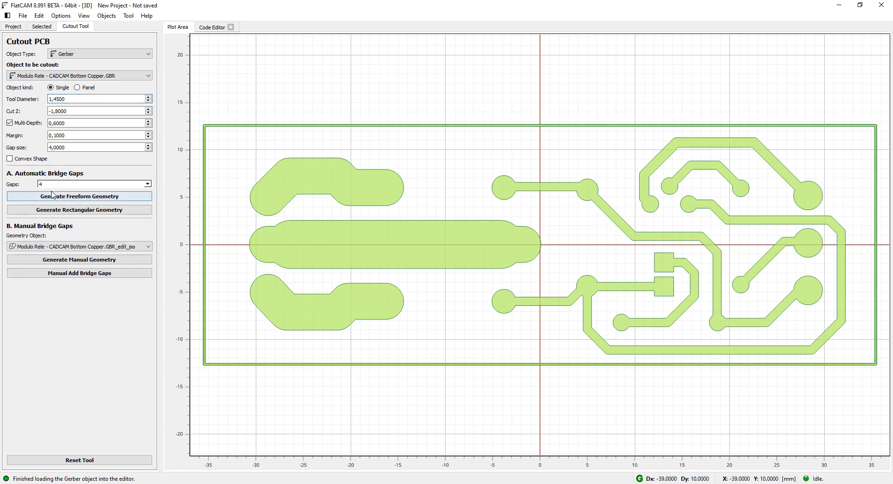
# Set the cutout's Cut Z depth to -2 mm
pyautogui.doubleClick(76, 112)
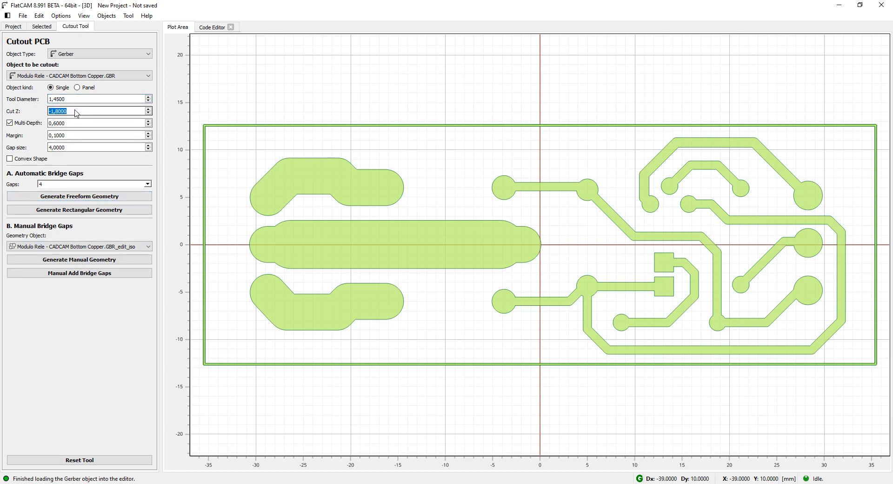
pyautogui.click(73, 115)
pyautogui.moveTo(73, 115); pyautogui.dragTo(55, 114)
pyautogui.write('2')
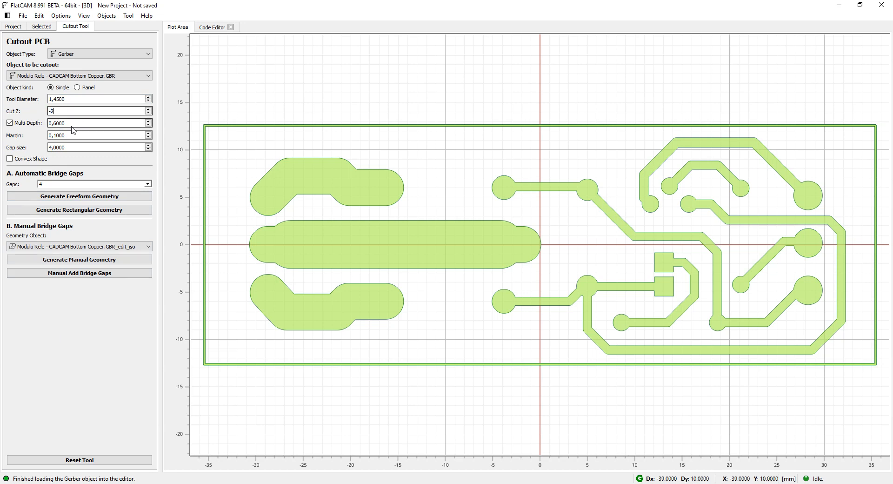
pyautogui.press('Return')
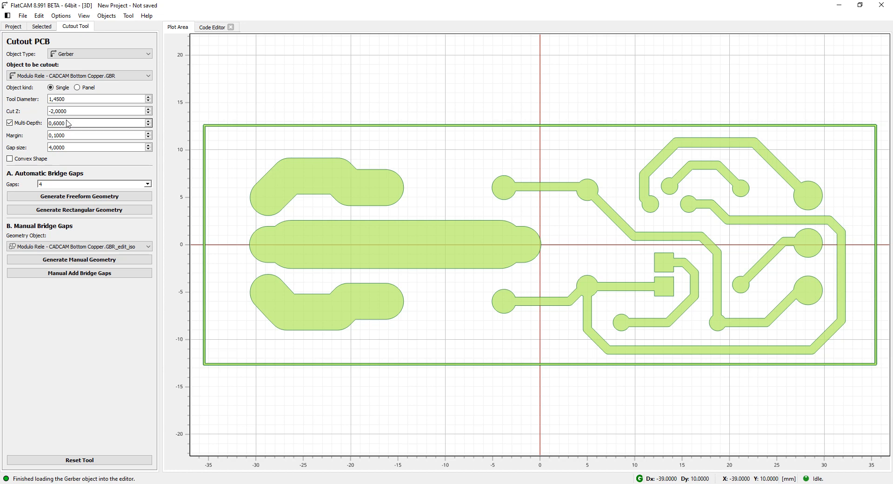
# Set the cutout's Multi-Depth step to 0.3 mm per pass
pyautogui.click(68, 124)
pyautogui.click(69, 123)
pyautogui.moveTo(54, 124); pyautogui.dragTo(57, 125)
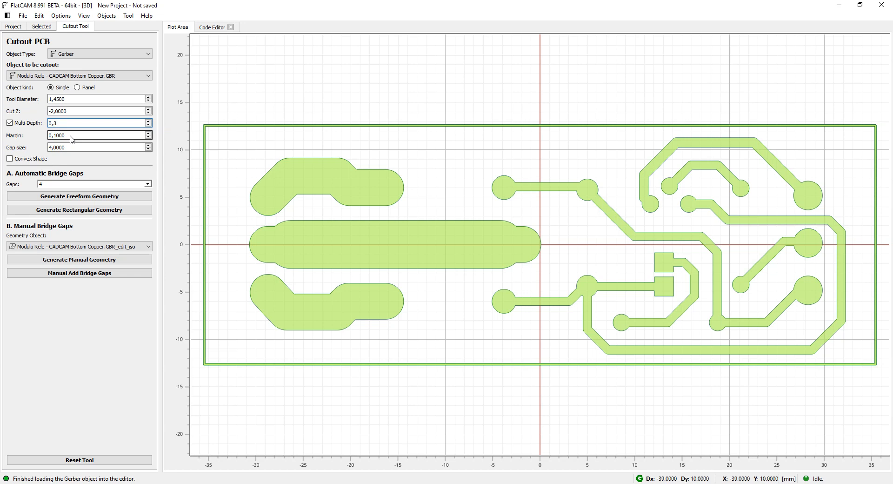
pyautogui.click(73, 139)
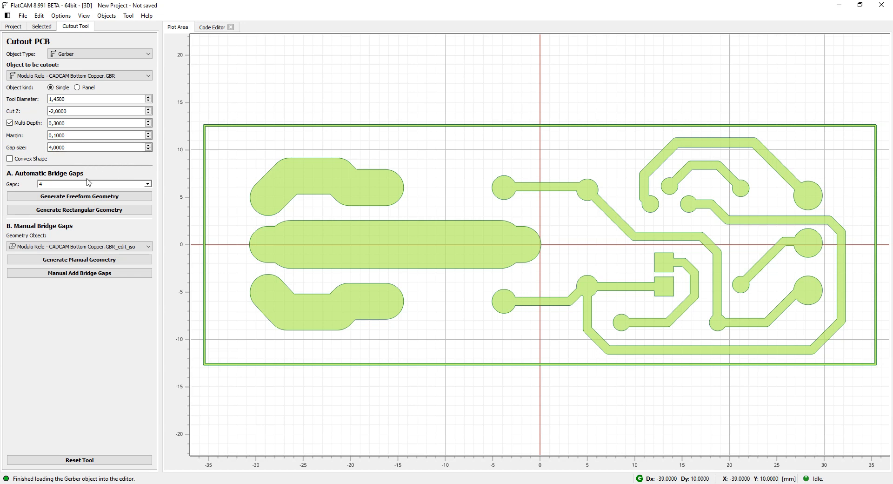
# Set the automatic bridge gaps to None and generate the freeform cutout geometry
pyautogui.click(148, 185)
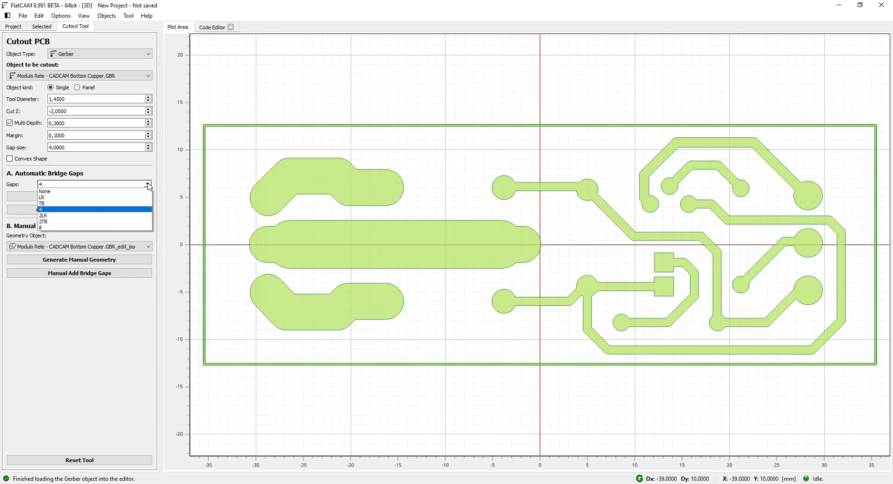
pyautogui.click(66, 192)
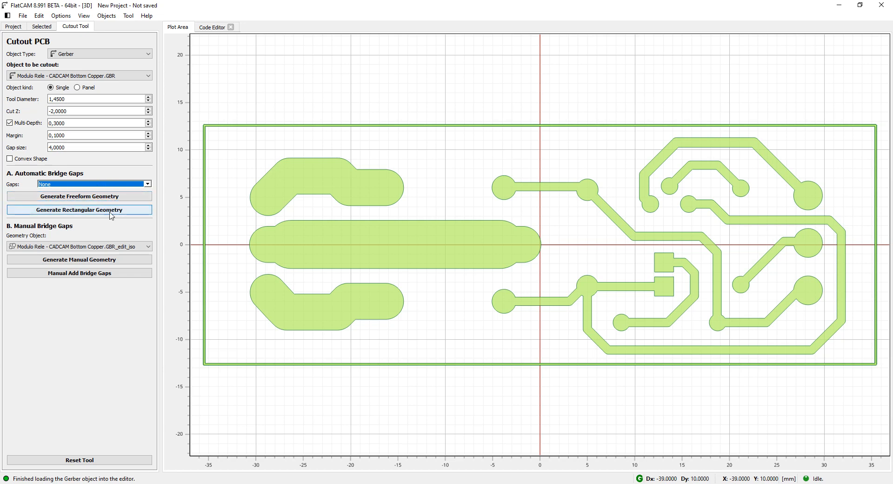
pyautogui.click(121, 200)
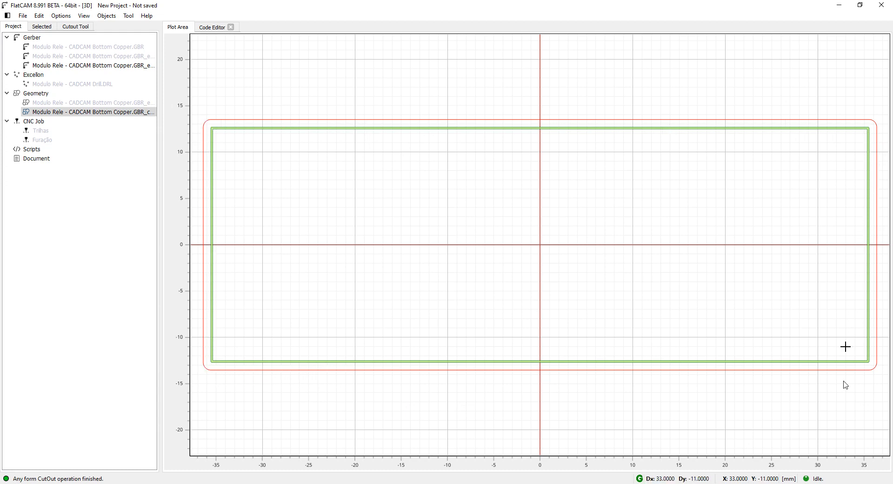
# Open the GBR_cutout geometry's parameters and set Travel Z to 1.5 mm and End move Z to 20 mm
pyautogui.doubleClick(86, 116)
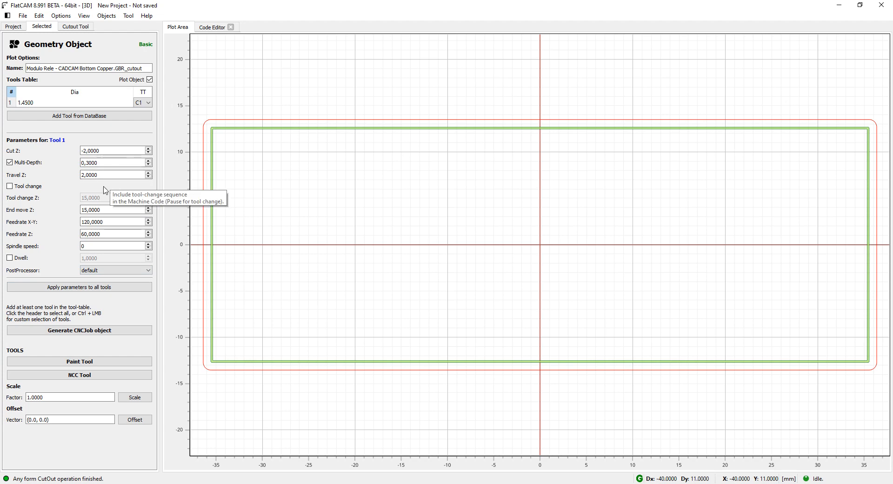
pyautogui.click(100, 177)
pyautogui.write('1')
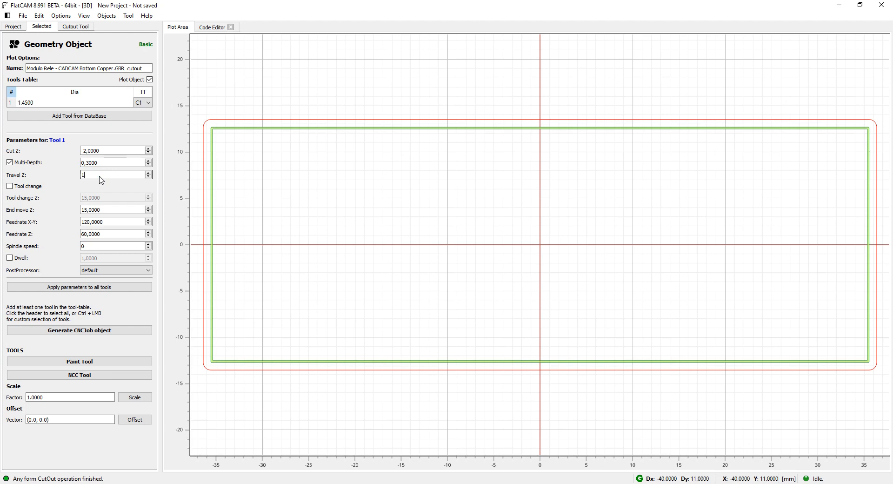
pyautogui.write(',5')
pyautogui.click(103, 221)
pyautogui.click(104, 210)
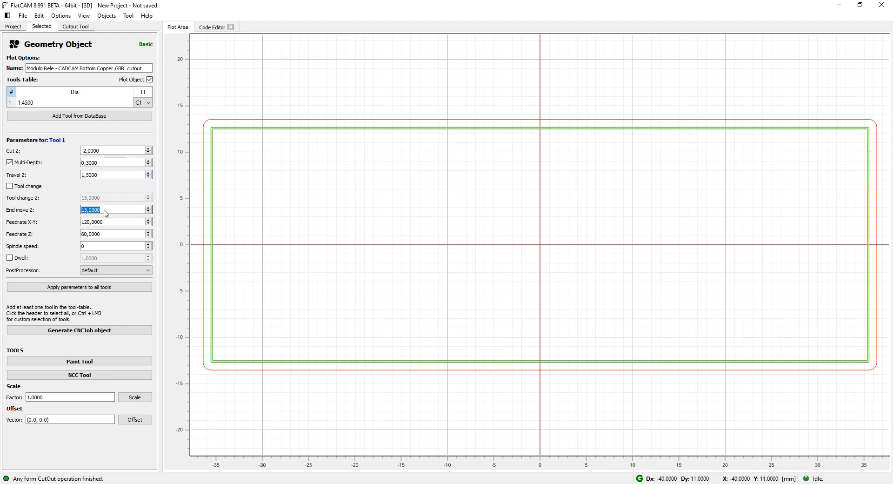
pyautogui.write('20')
# Set the cutout geometry's Feedrate X-Y to 80 and Feedrate Z to 50
pyautogui.click(88, 223)
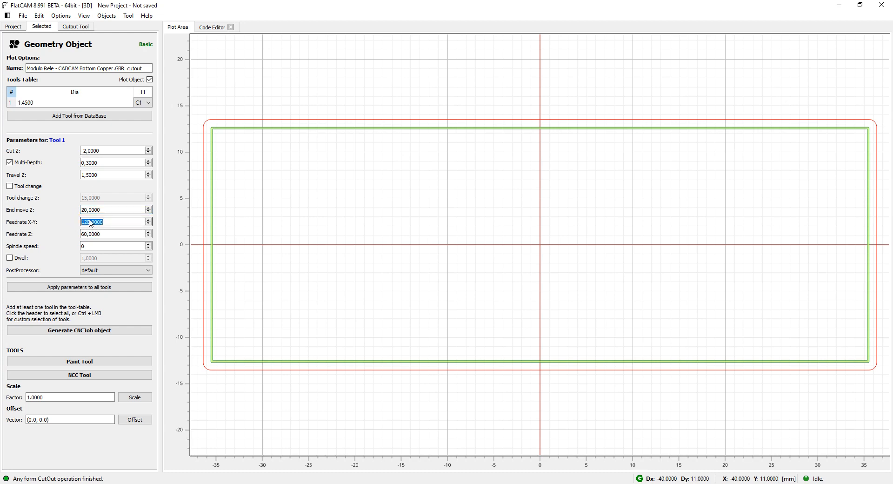
pyautogui.moveTo(89, 220); pyautogui.dragTo(75, 236)
pyautogui.write('80')
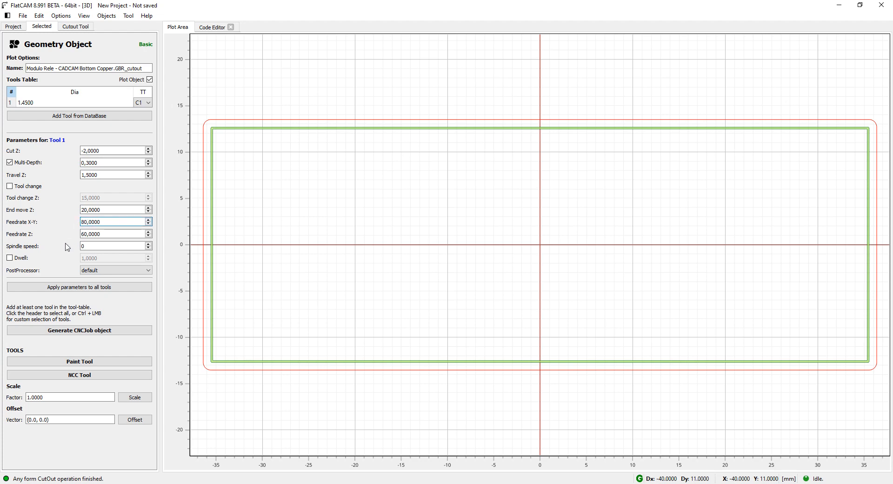
pyautogui.press('Return')
pyautogui.click(89, 234)
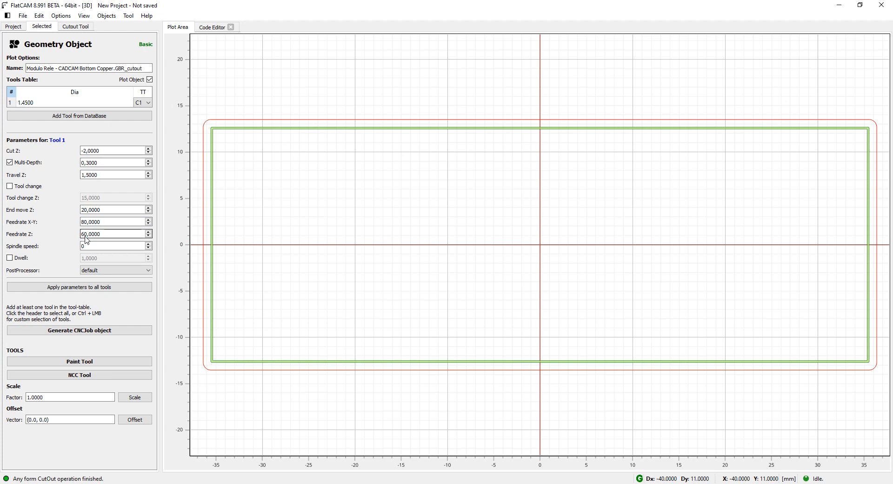
pyautogui.write('50')
# Set the spindle speed to 3000 and generate the CNC job from the cutout geometry
pyautogui.click(92, 247)
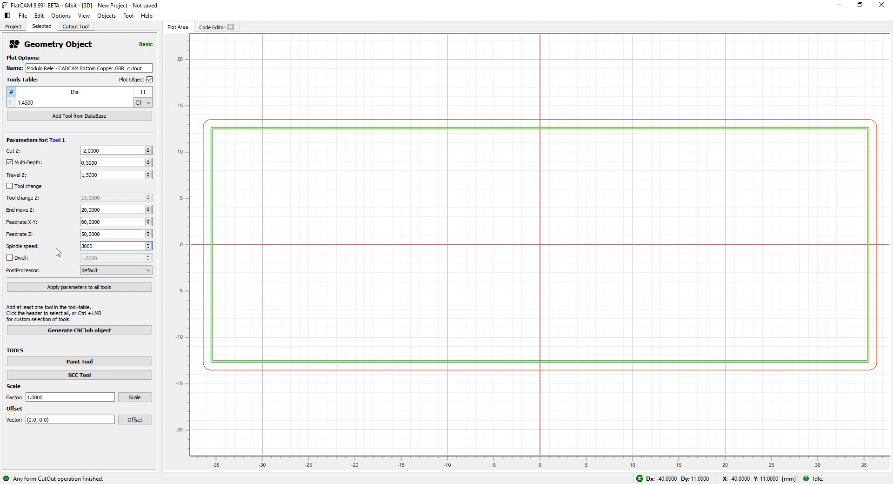
pyautogui.click(93, 331)
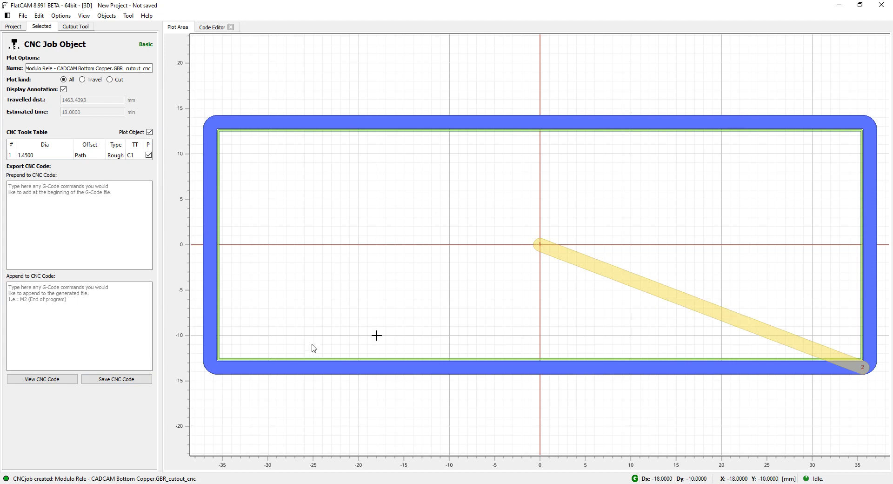
# Save the cutout's CNC code as Corte in the Modulo Rele folder
pyautogui.click(116, 379)
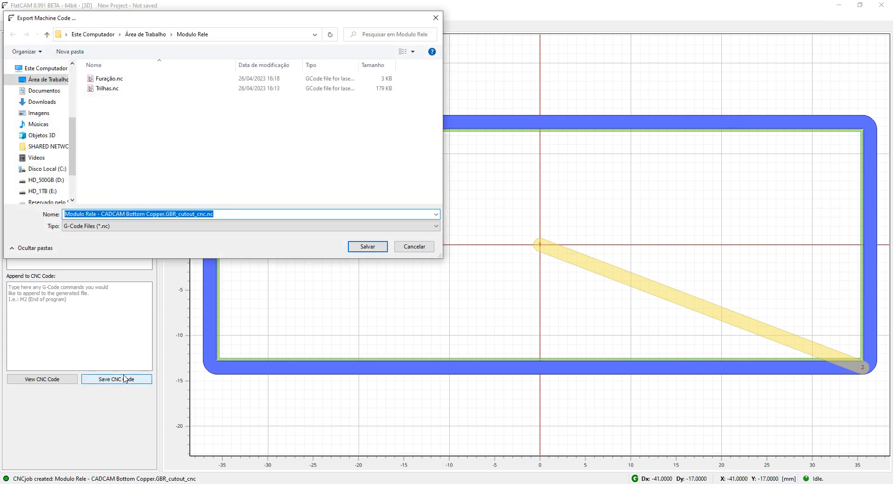
pyautogui.write('Corte')
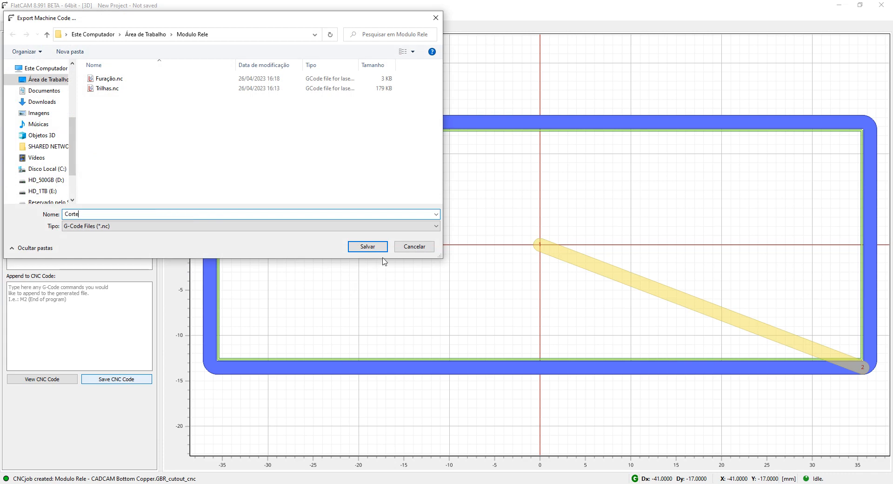
pyautogui.click(372, 248)
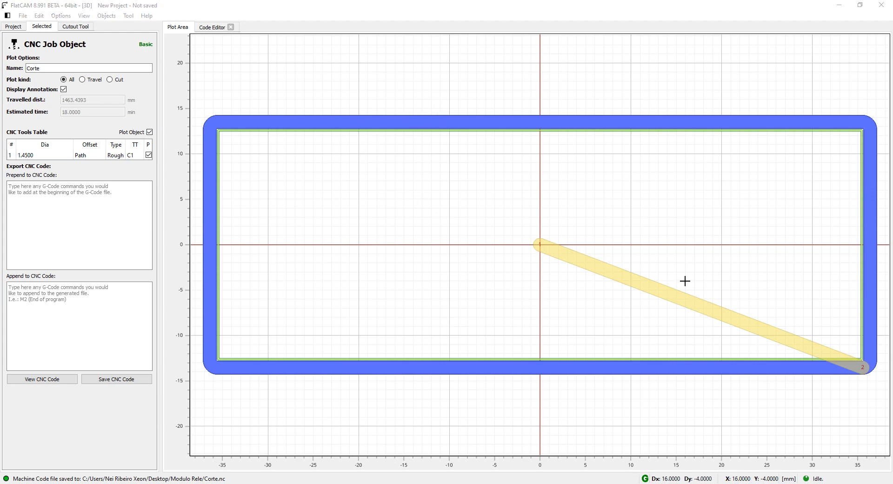
# Switch to File Explorer and sort the Modulo Rele folder by file type to check the exported G-code files
pyautogui.click(110, 483)
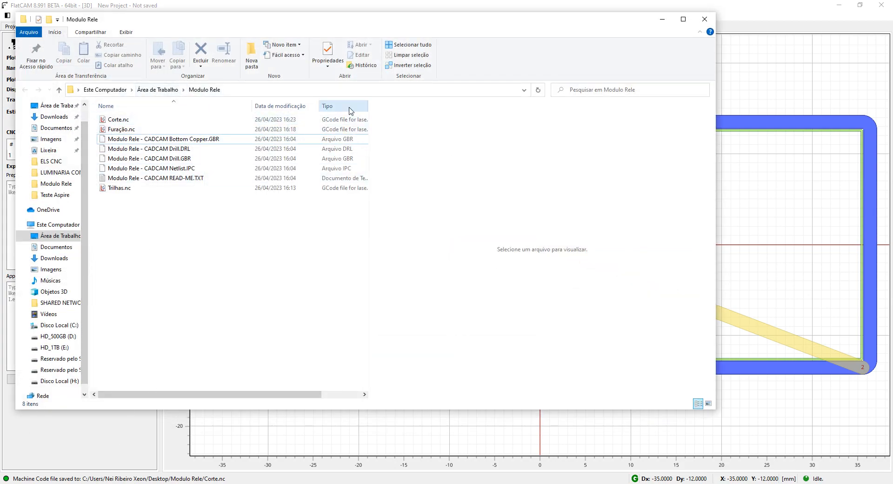
pyautogui.click(366, 107)
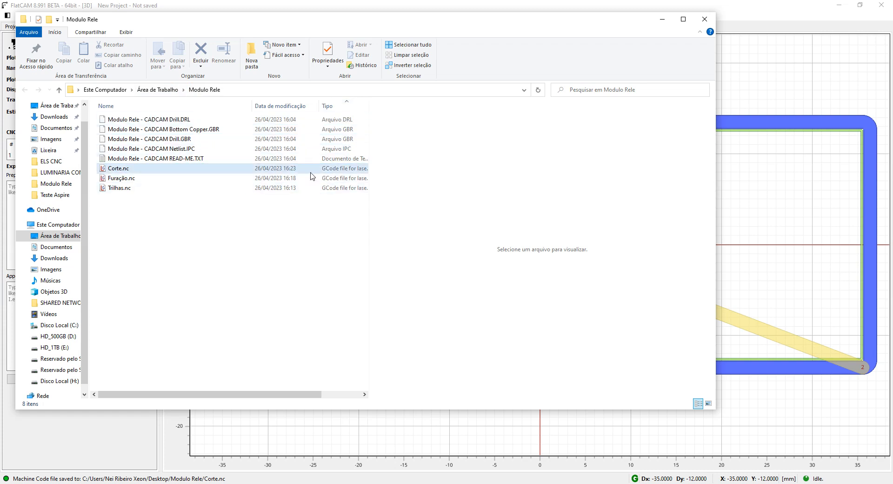